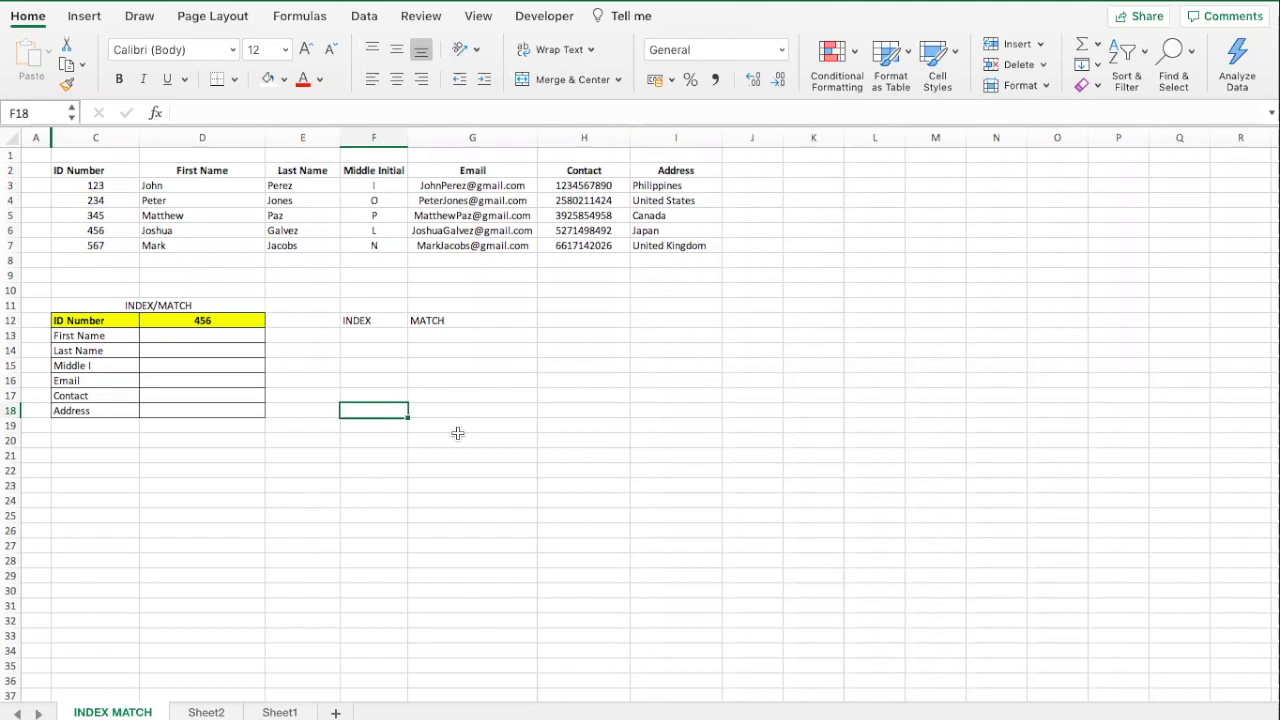
In F13 under INDEX, enter an INDEX formula that returns row 3 of the First Name range D3:D7, leaving the column argument empty.
click(382, 336)
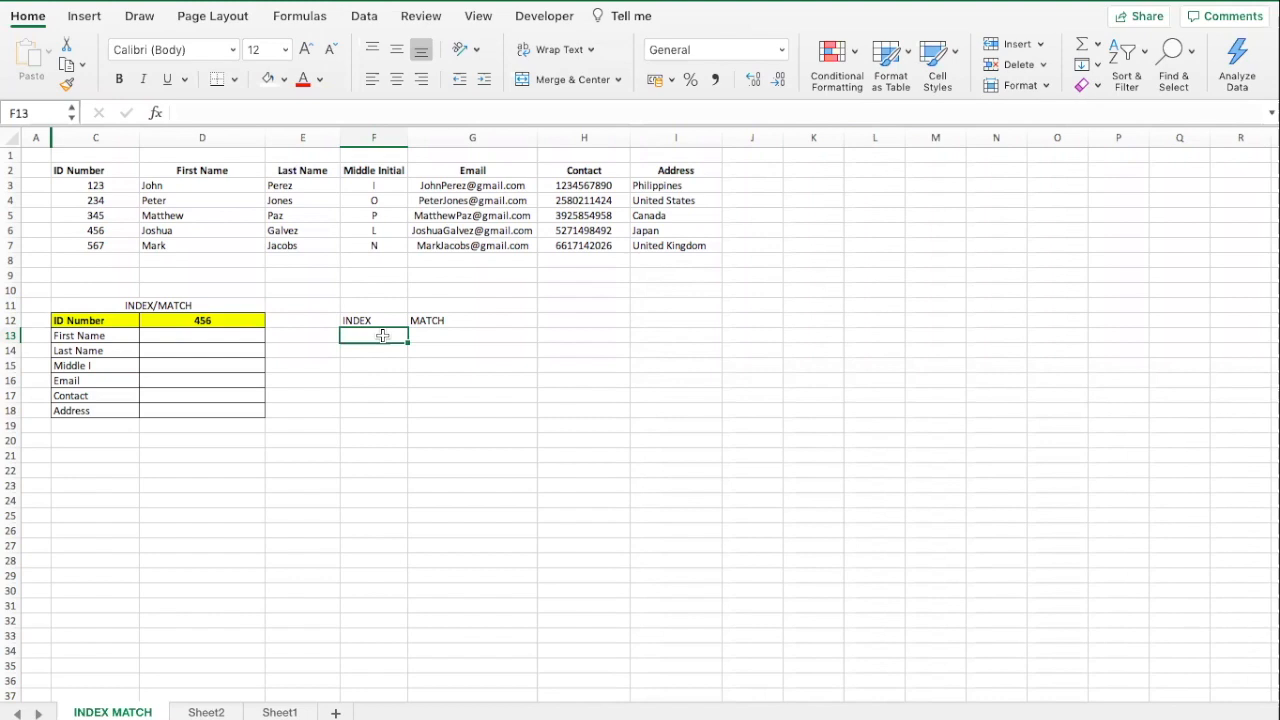
text(=index()
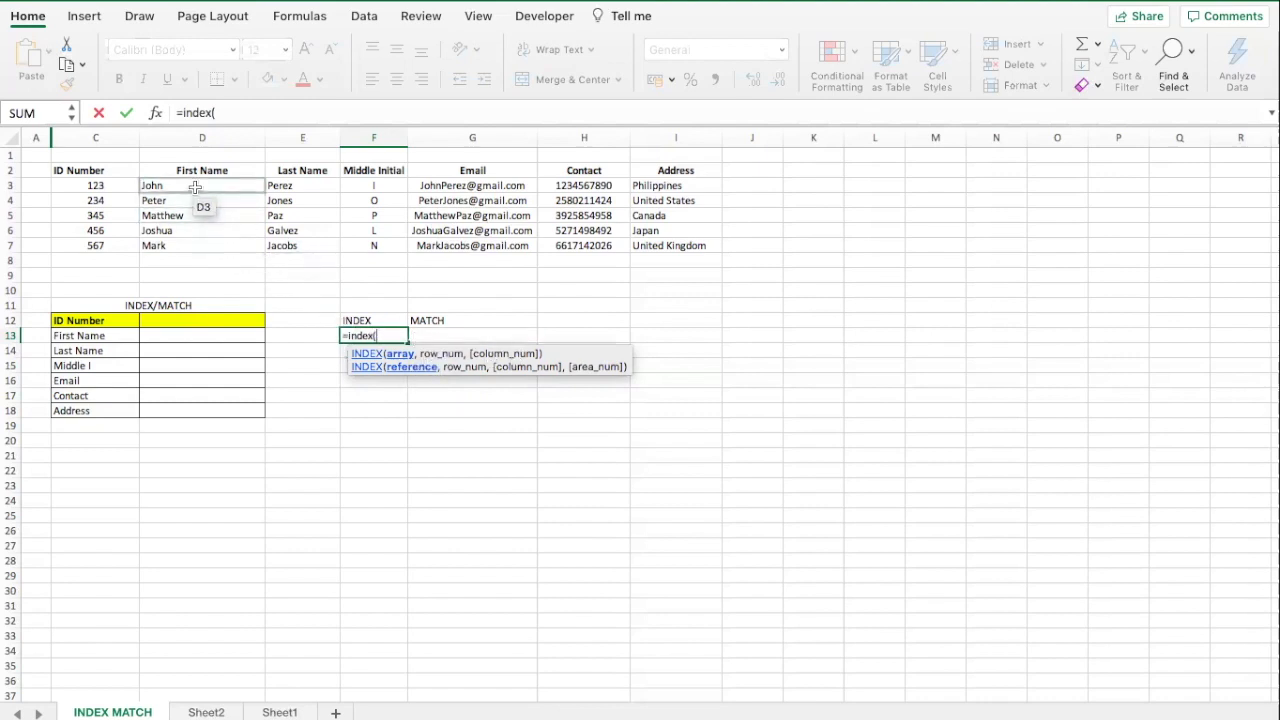
drag(195, 186, 188, 240)
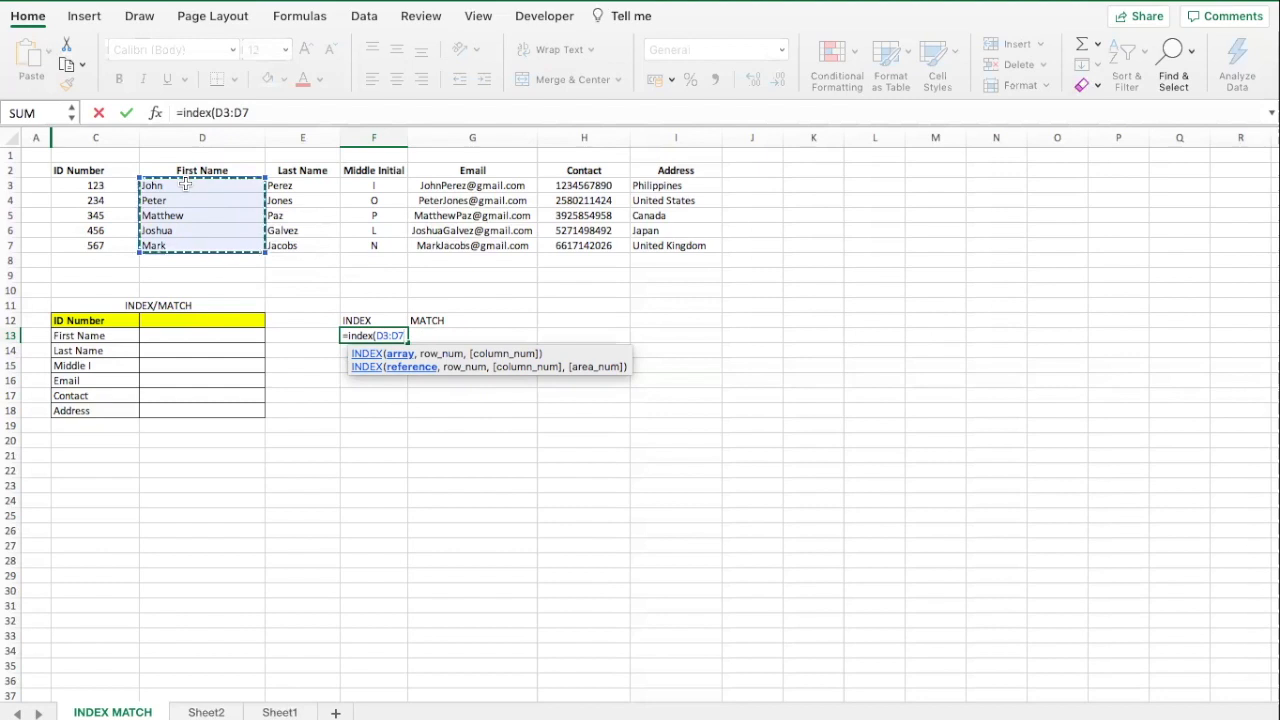
text(,)
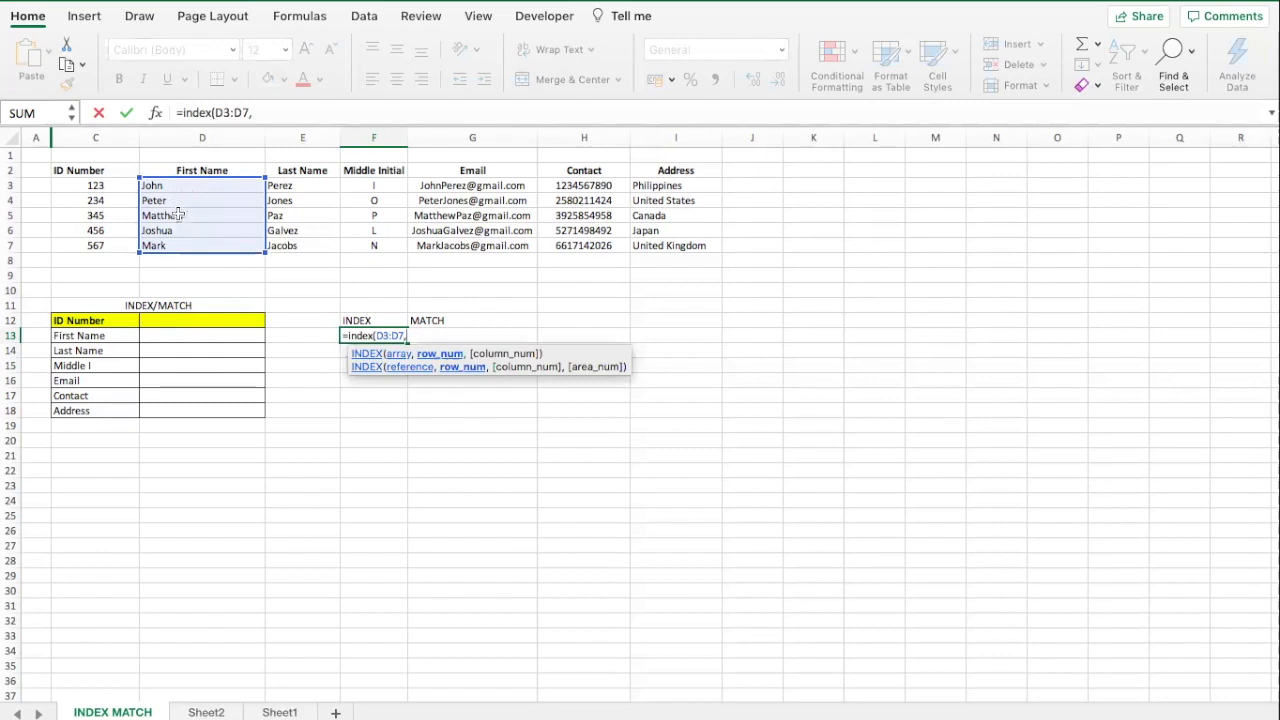
click(270, 113)
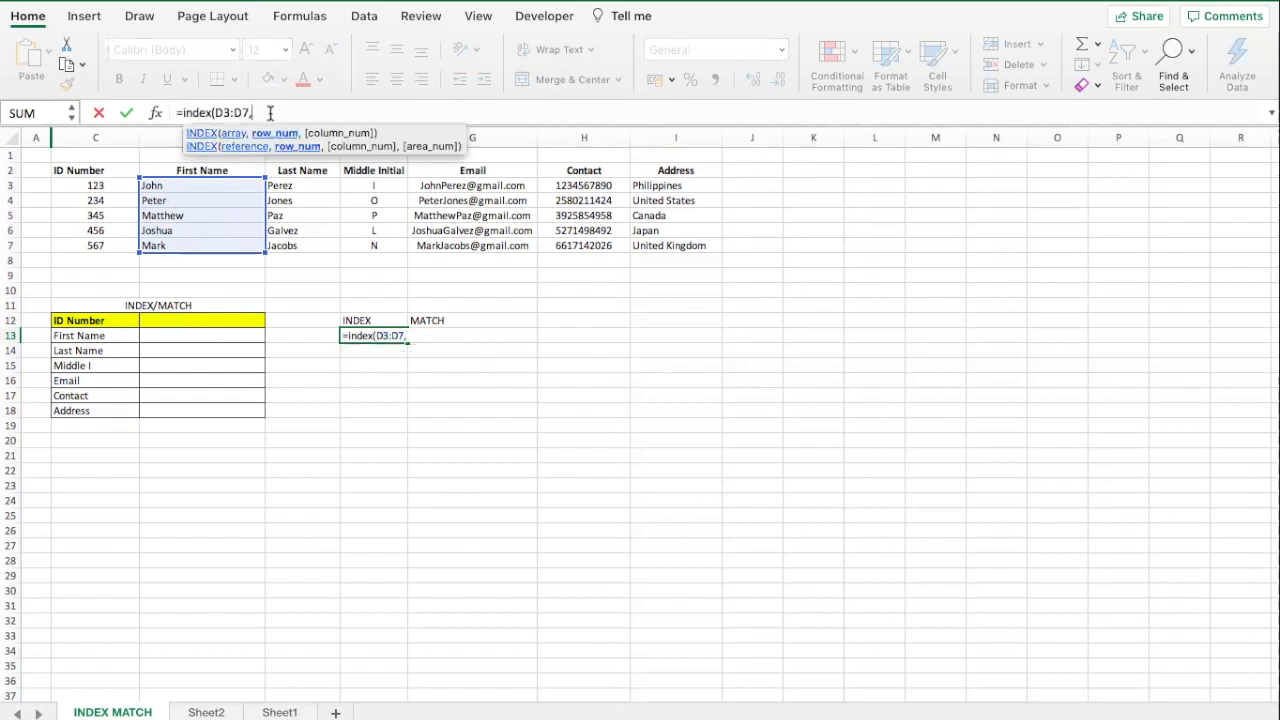
text(3,)
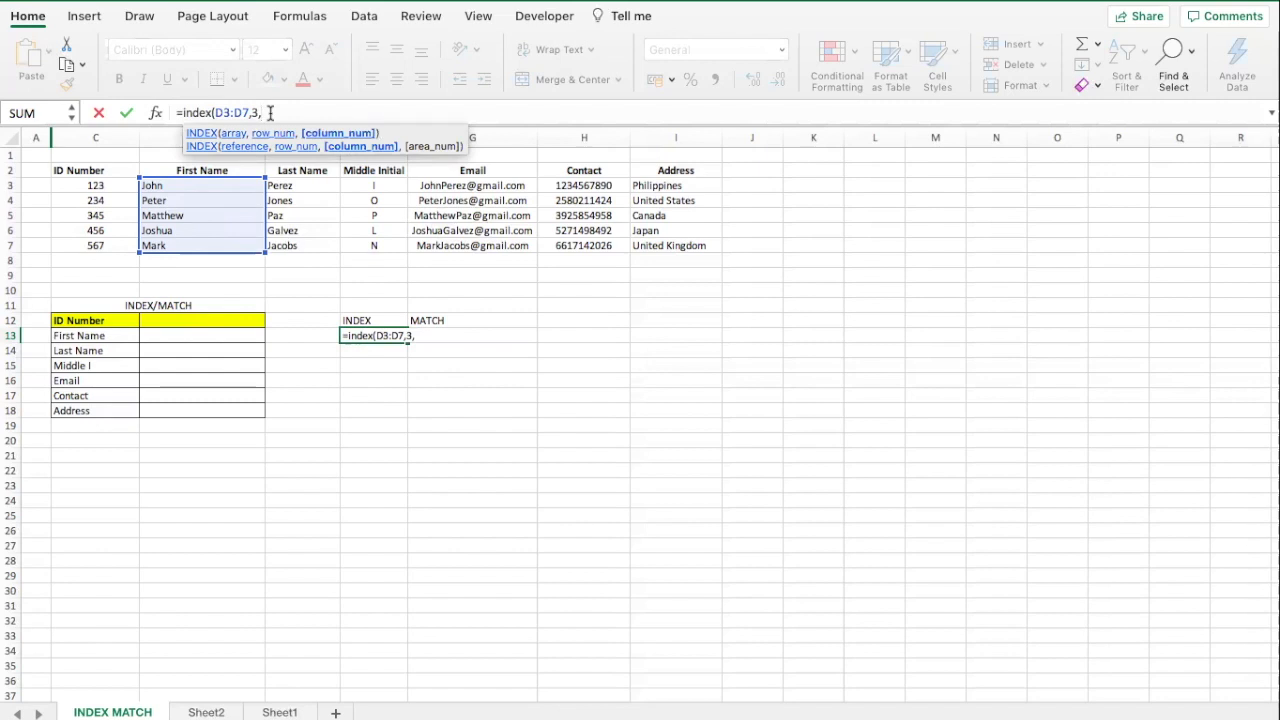
text())
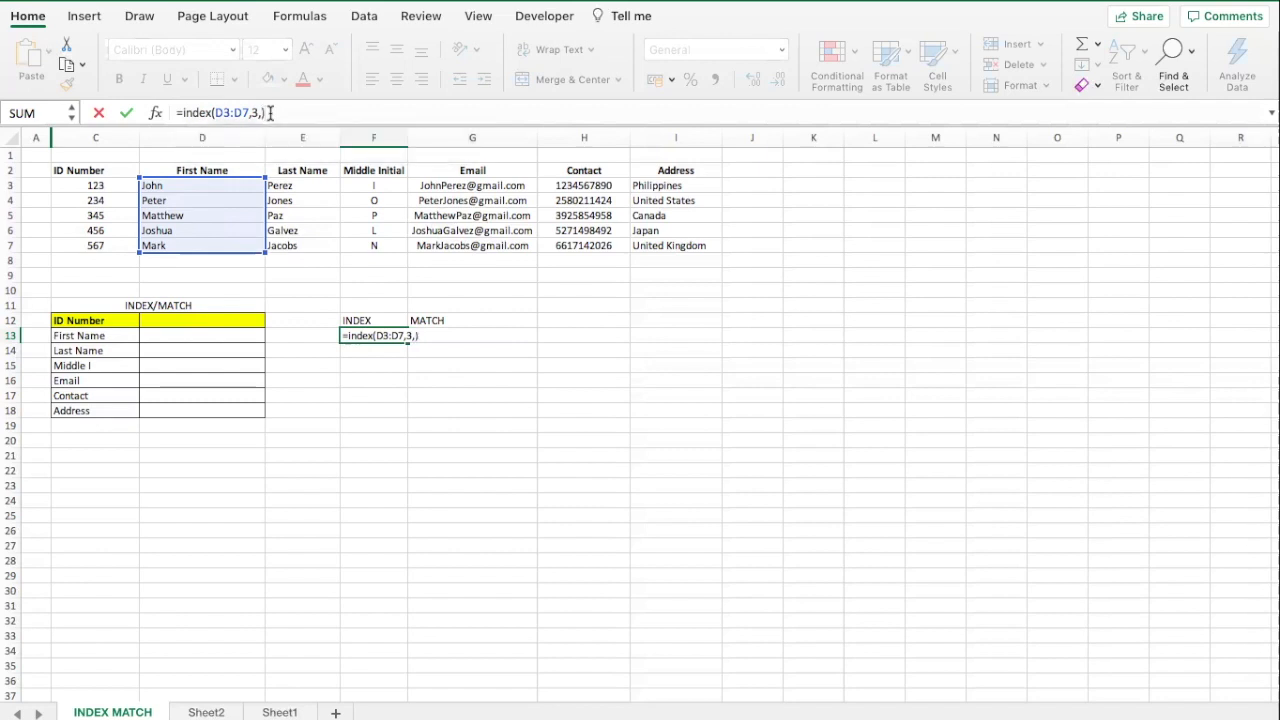
key(Return)
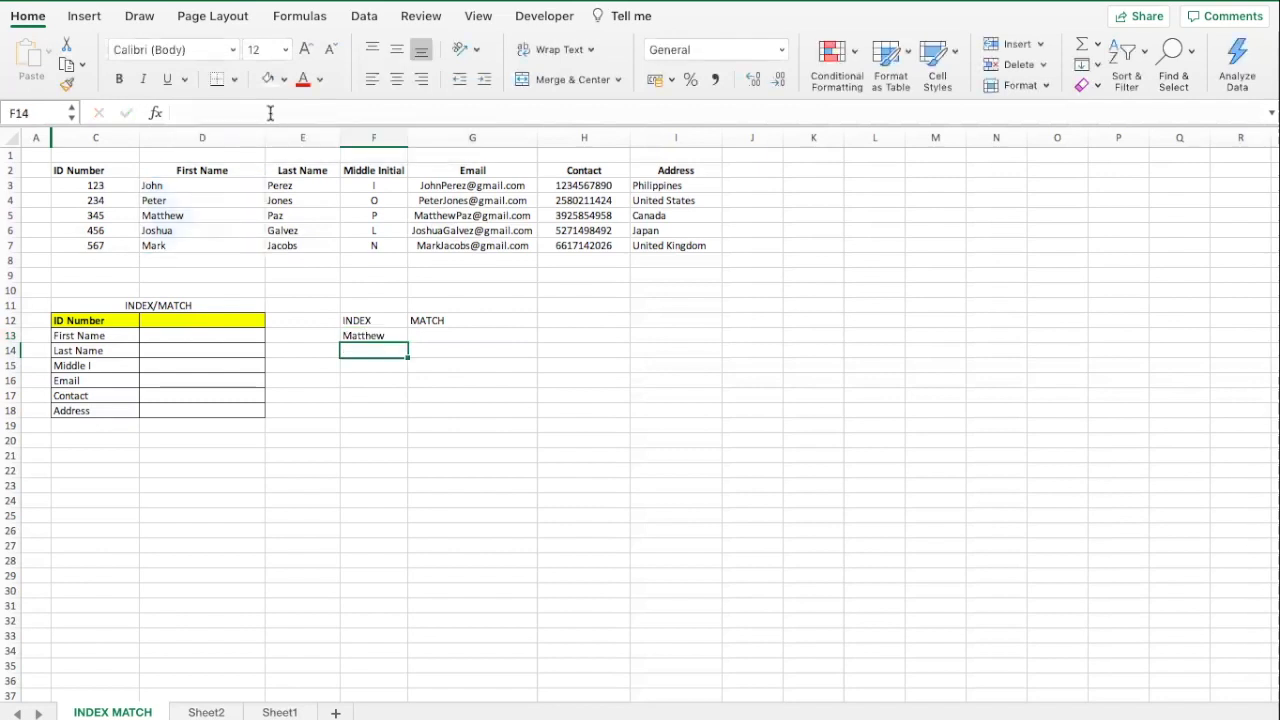
key(Up)
In F14, enter an INDEX formula that returns row 4 of the Last Name range E3:E7, leaving the column argument empty.
key(Down)
text(=)
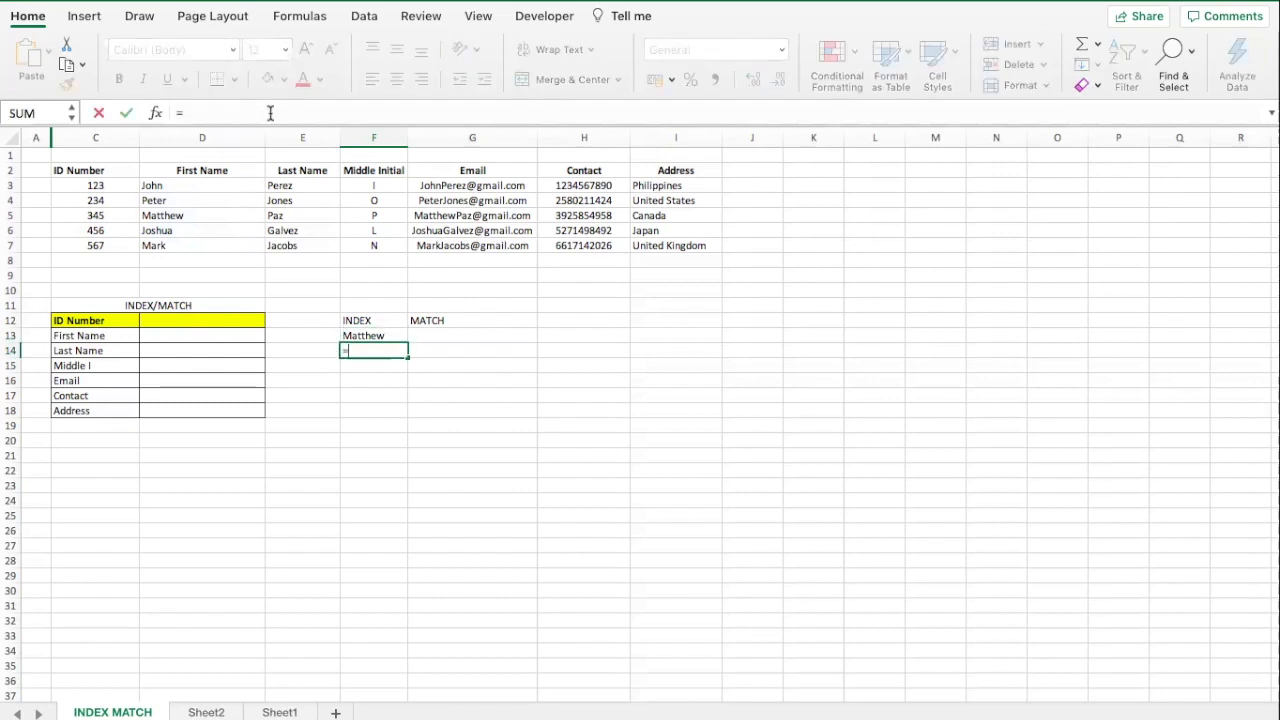
text(index()
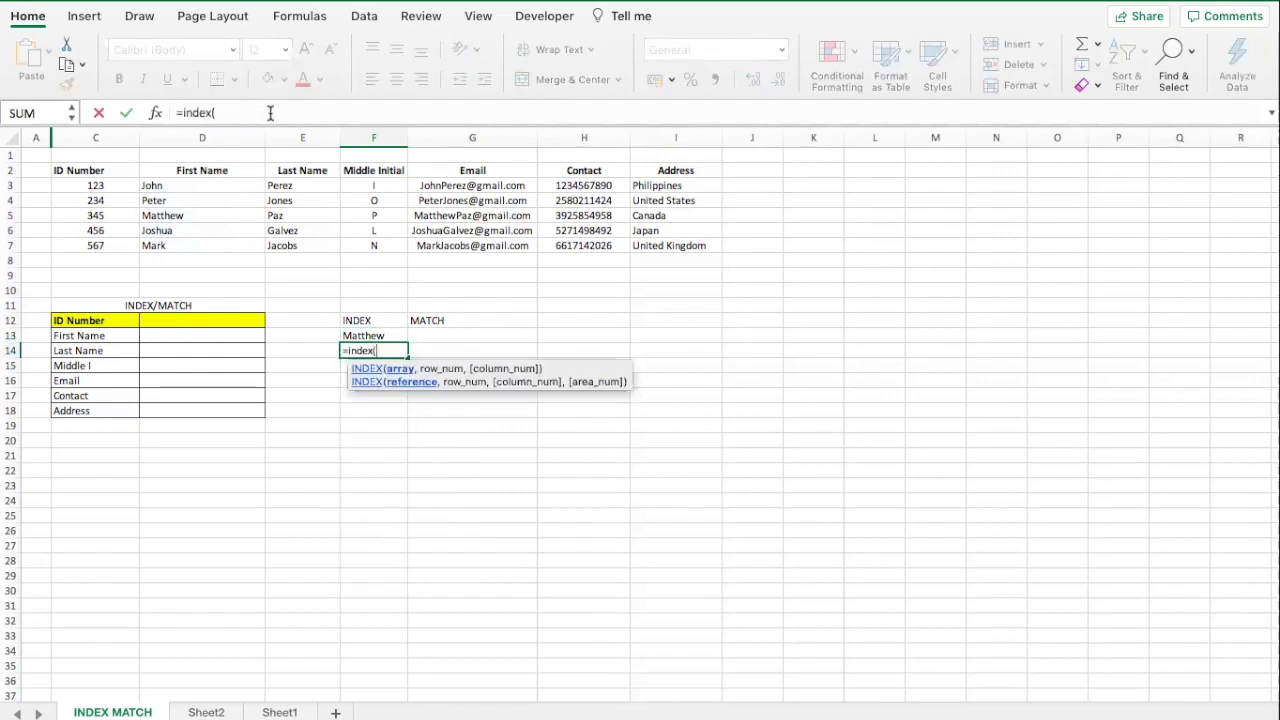
drag(320, 185, 316, 244)
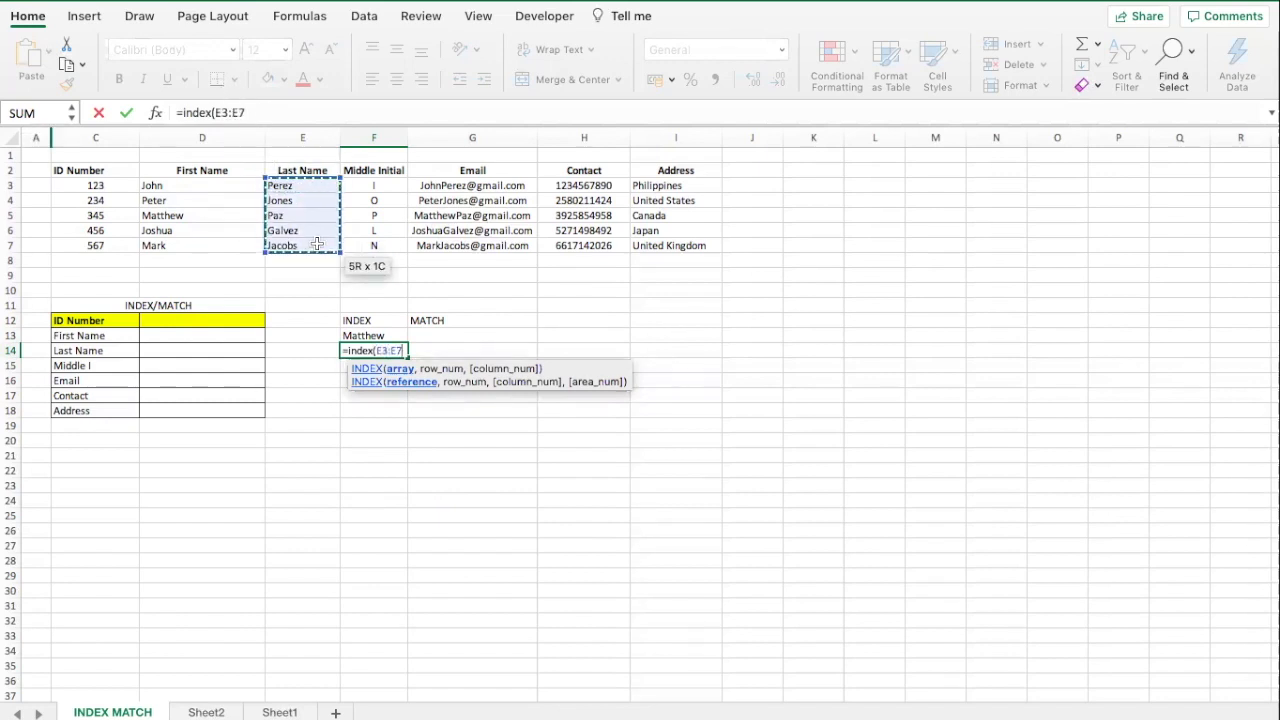
text(,)
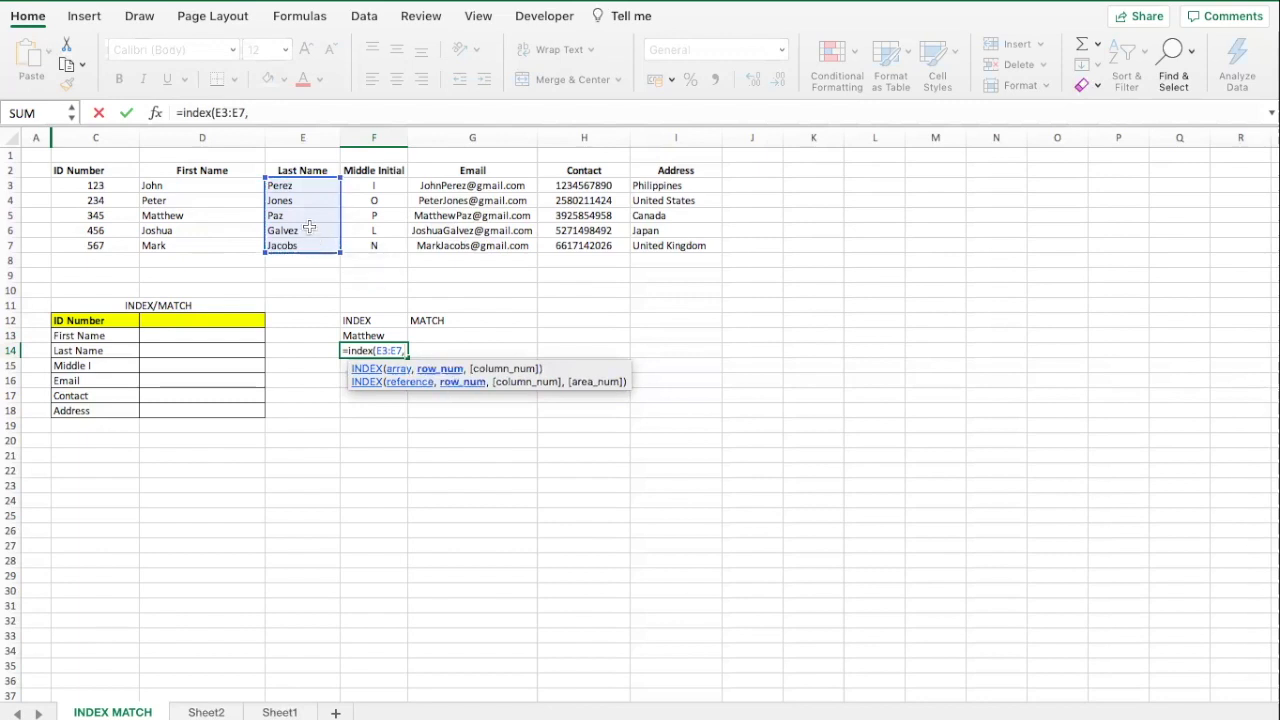
text(4,))
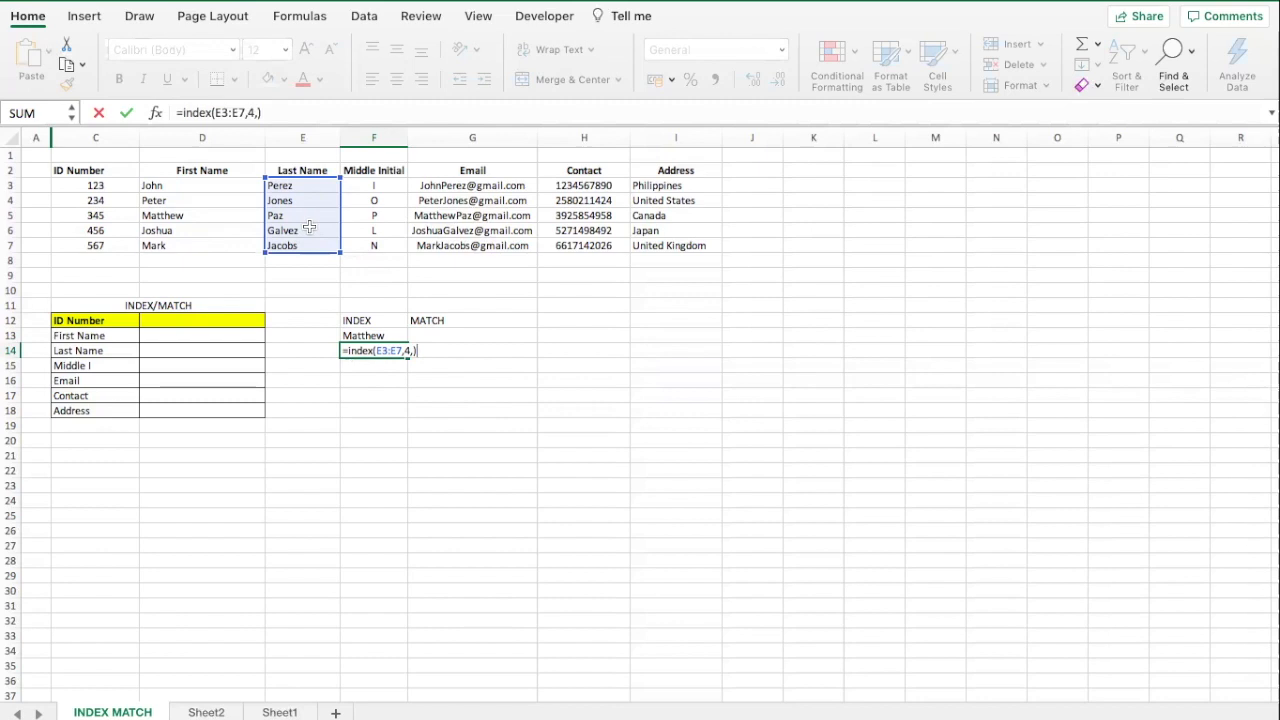
key(Return)
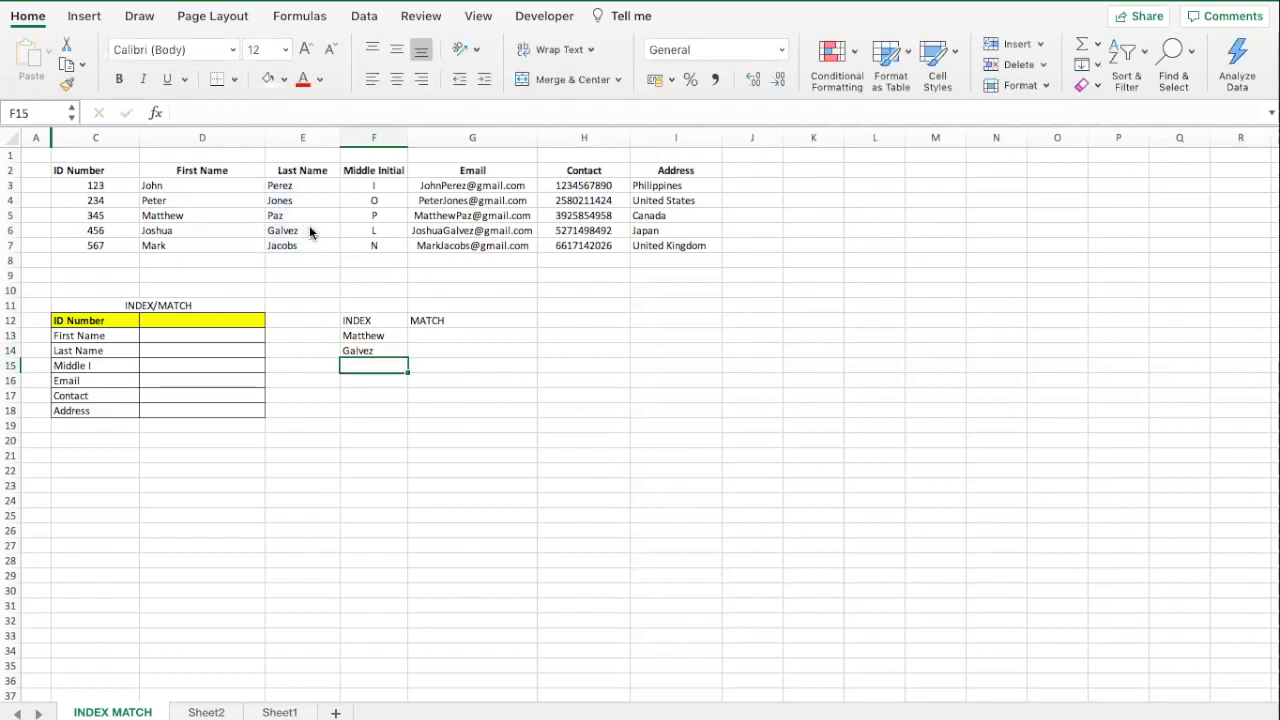
key(Up)
key(Up)
key(Right)
key(Left)
key(Down)
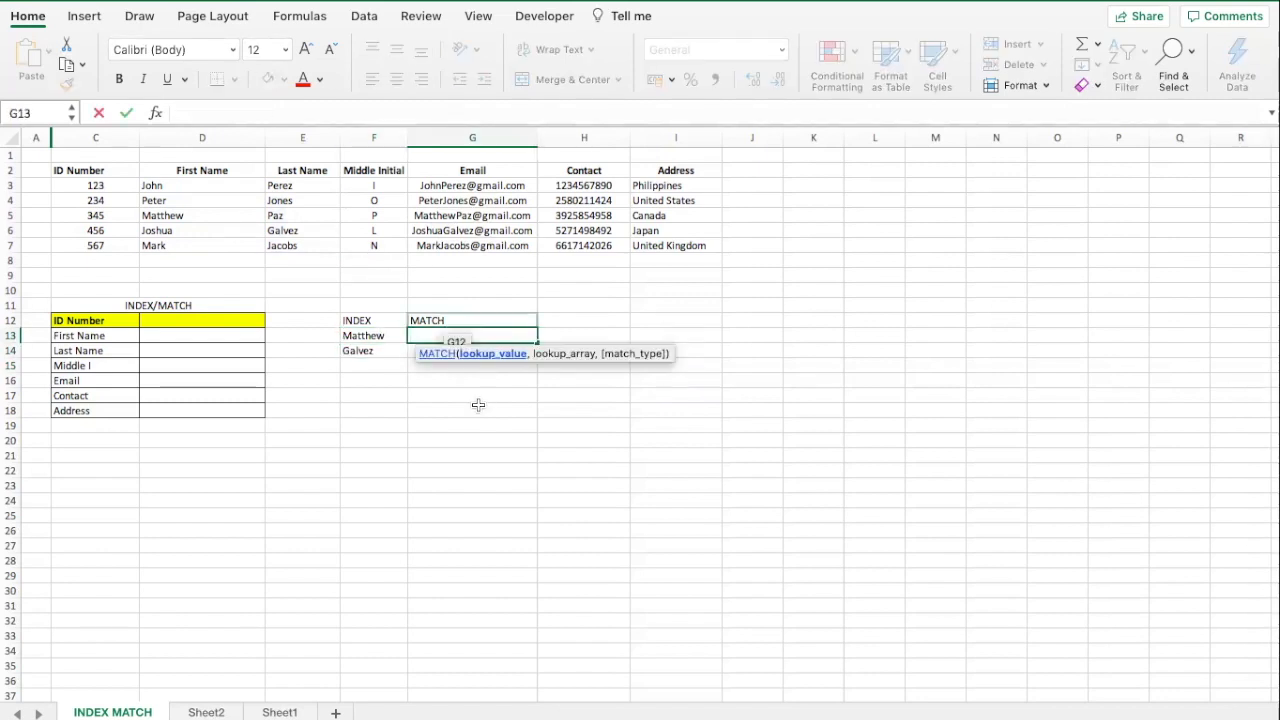
click(478, 406)
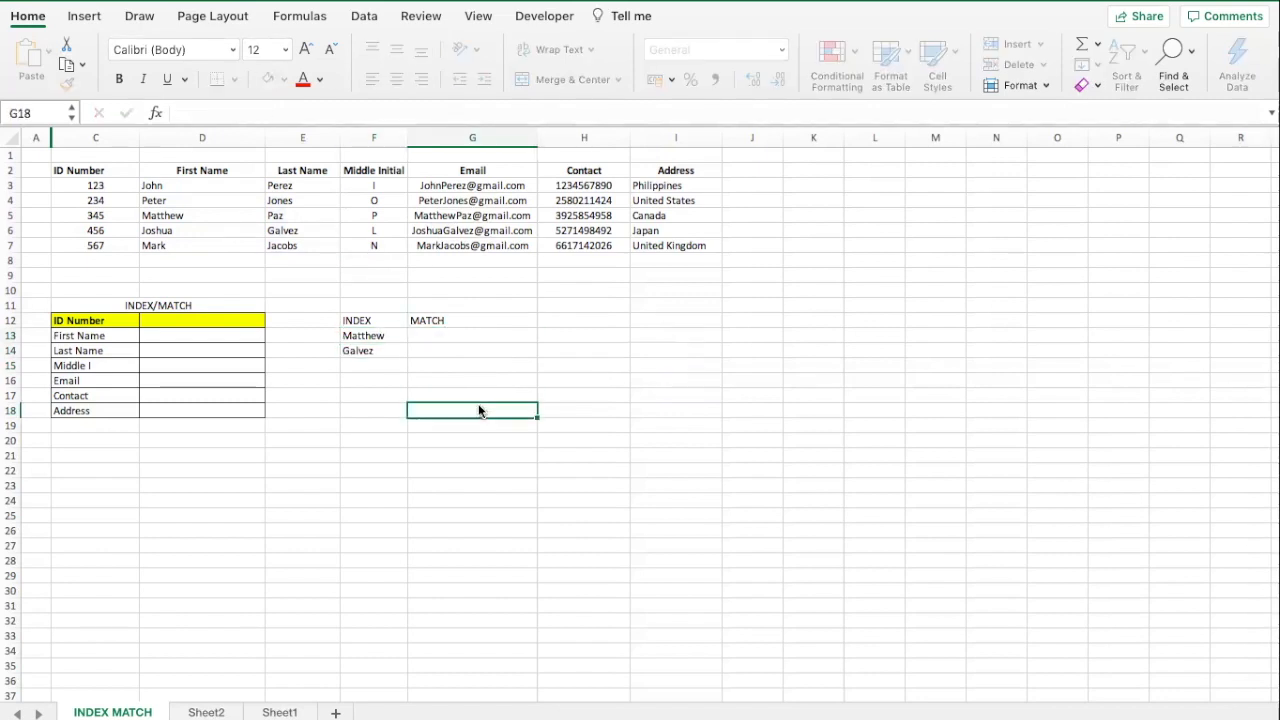
In G13, begin a MATCH formula with the first name from row 7 as quoted lookup text and D3:D7 as the lookup array.
click(455, 340)
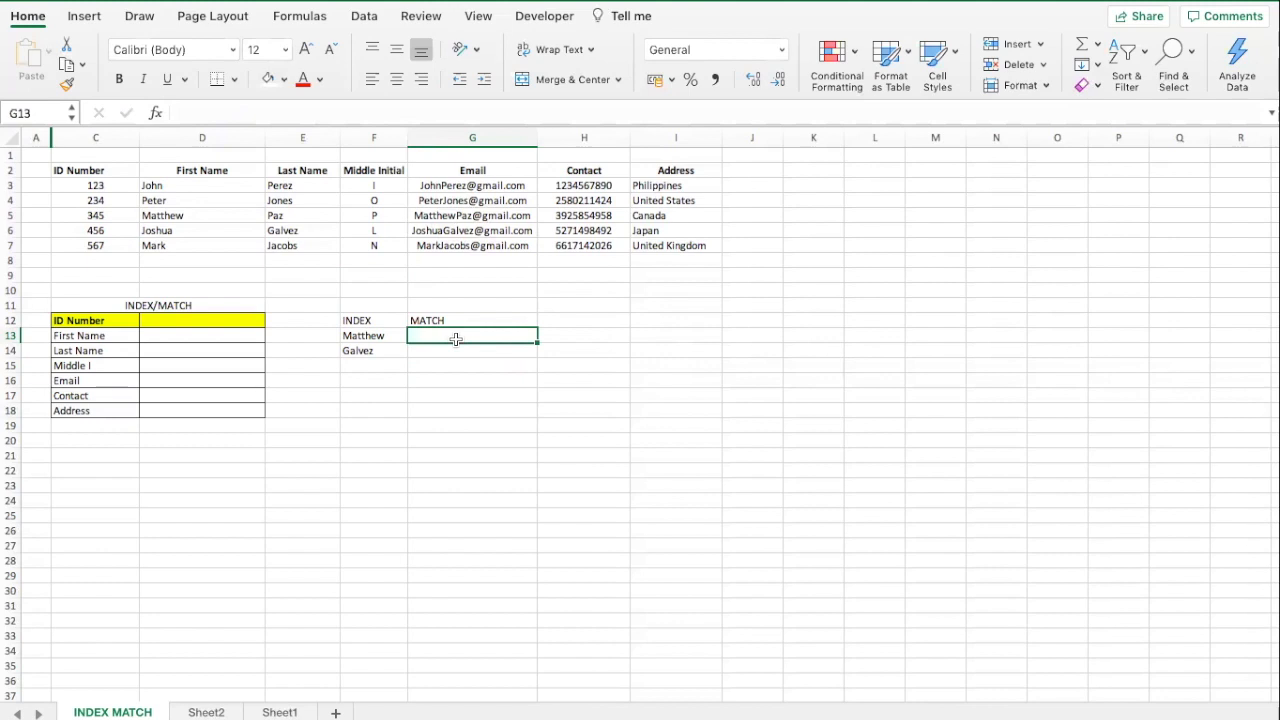
text(=)
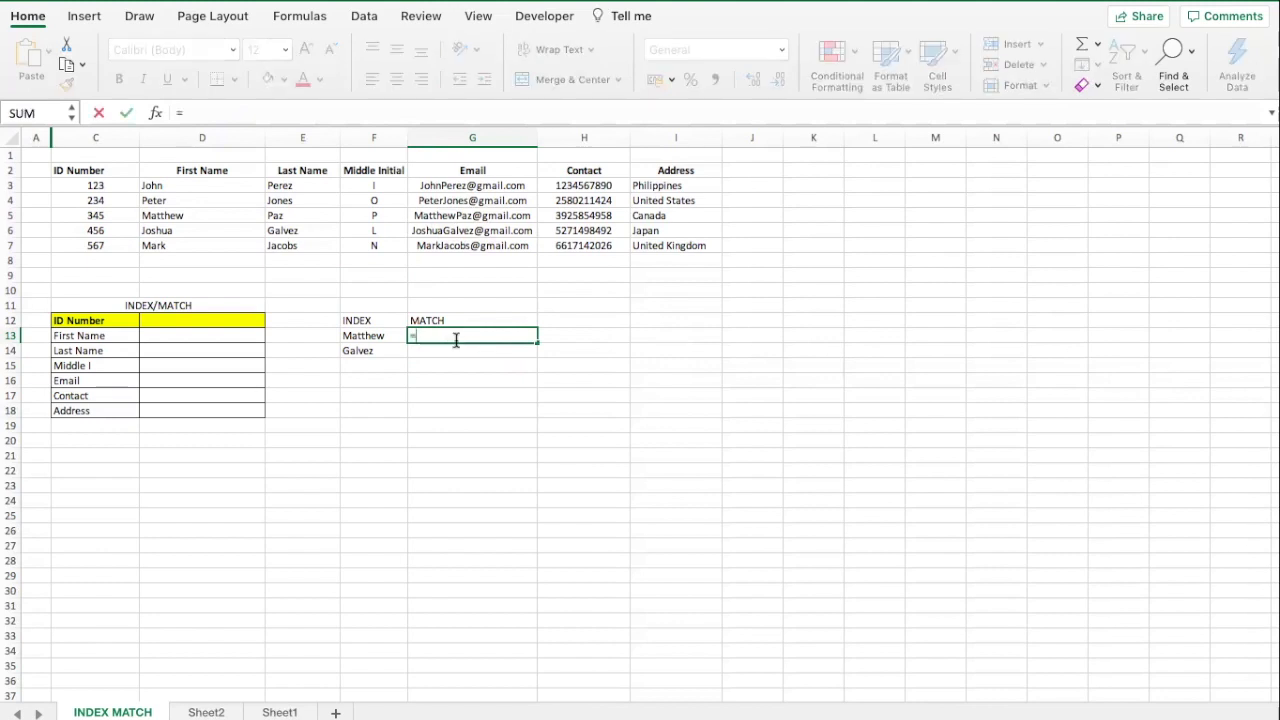
text(match()
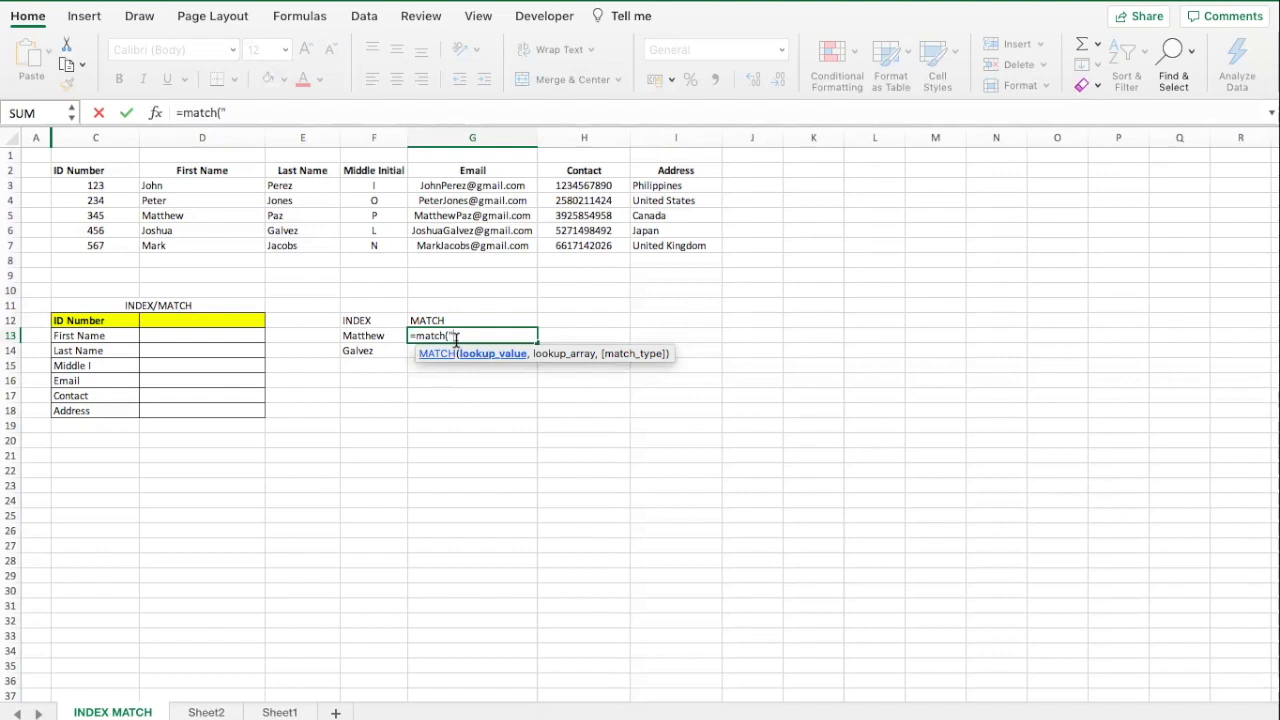
text(Mark",)
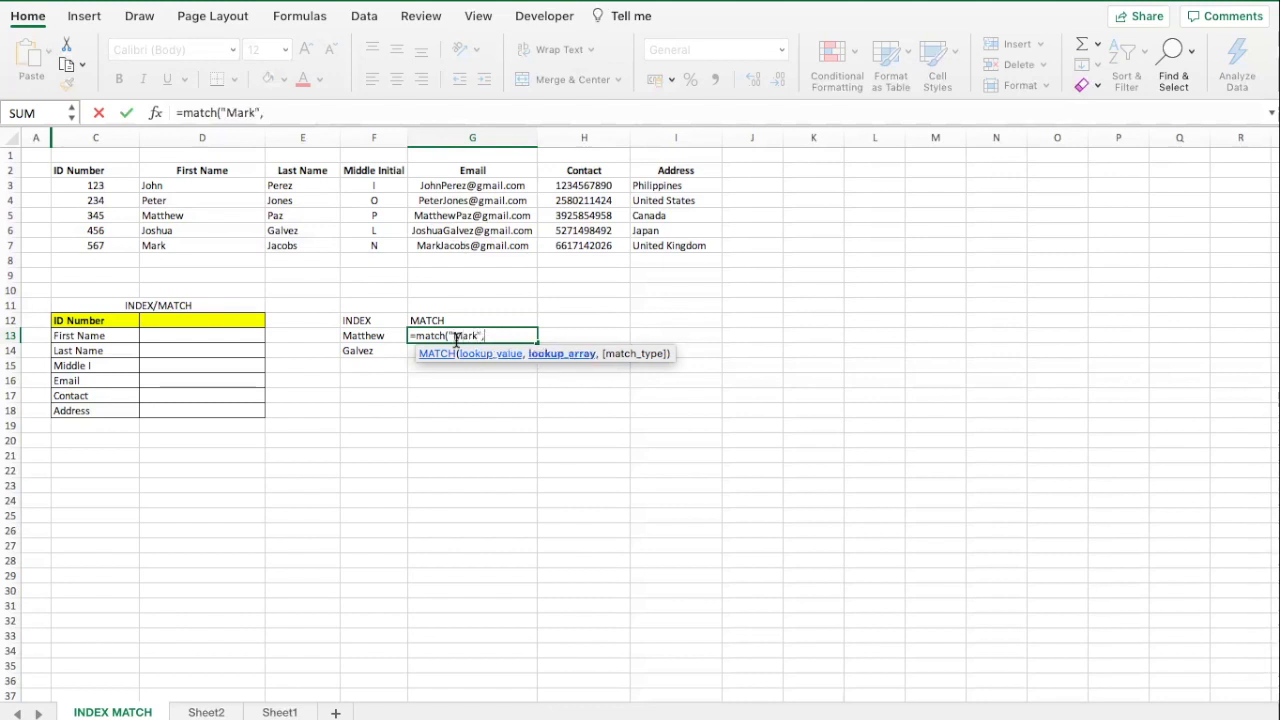
click(212, 186)
drag(212, 186, 210, 244)
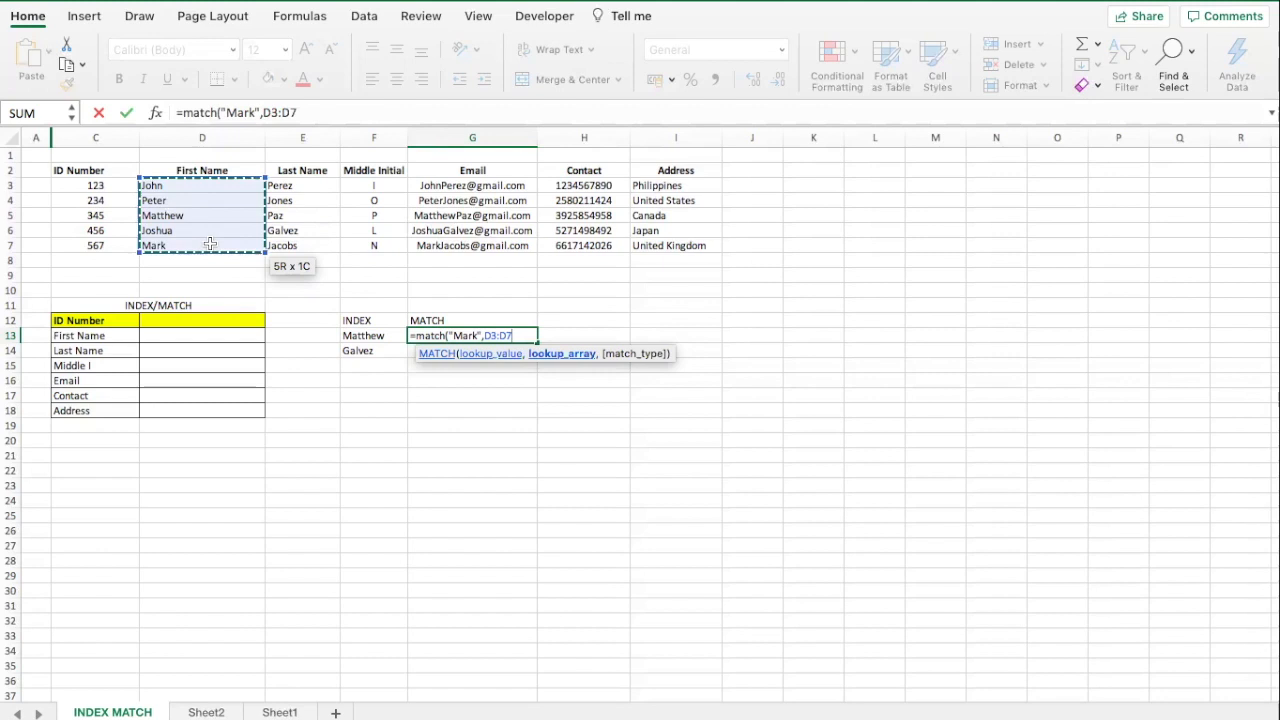
text(,)
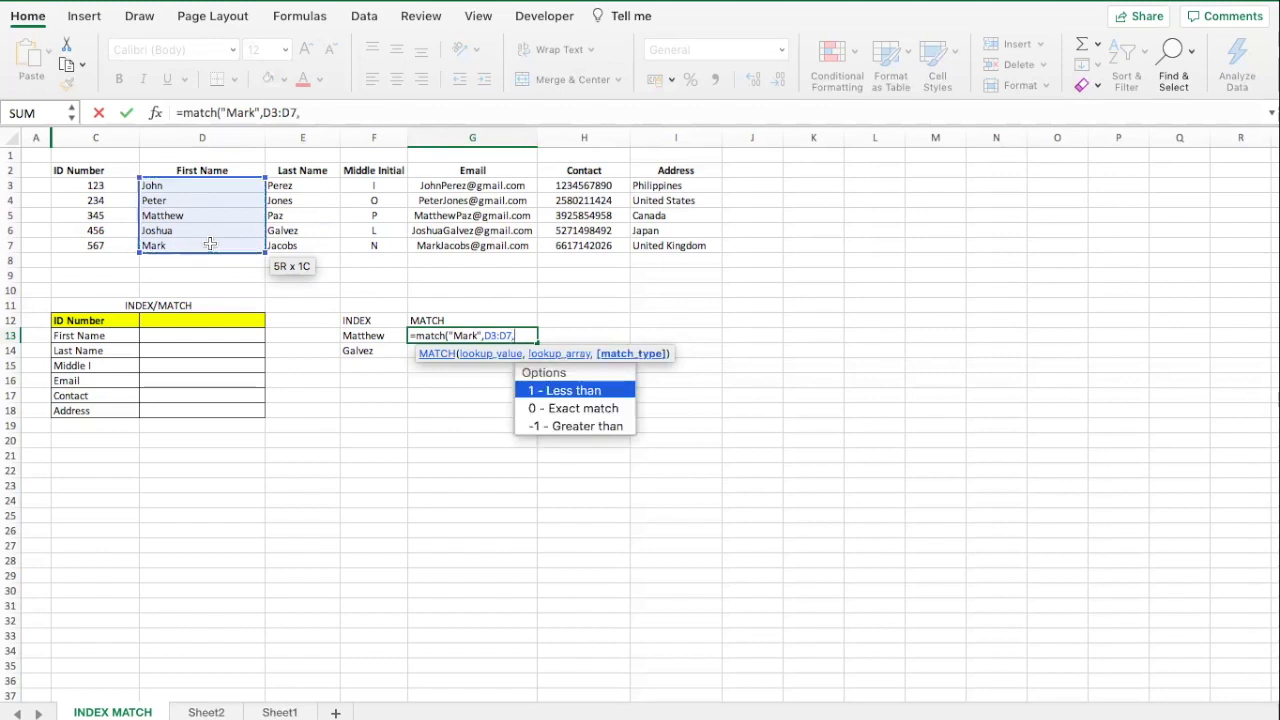
Complete the MATCH formula in G13 with match type 0 for an exact match.
key(Down)
key(Up)
key(Down)
key(Down)
key(Up)
key(Down)
key(Down)
key(Down)
key(Down)
key(Up)
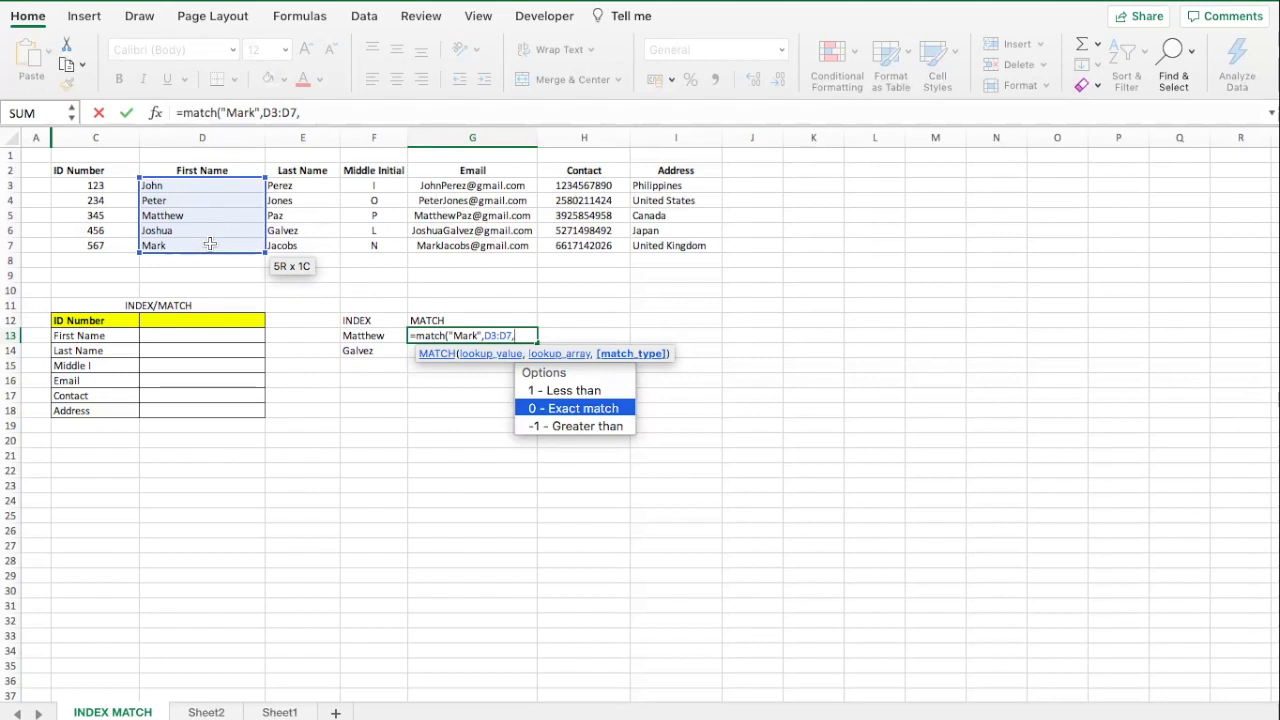
text(0))
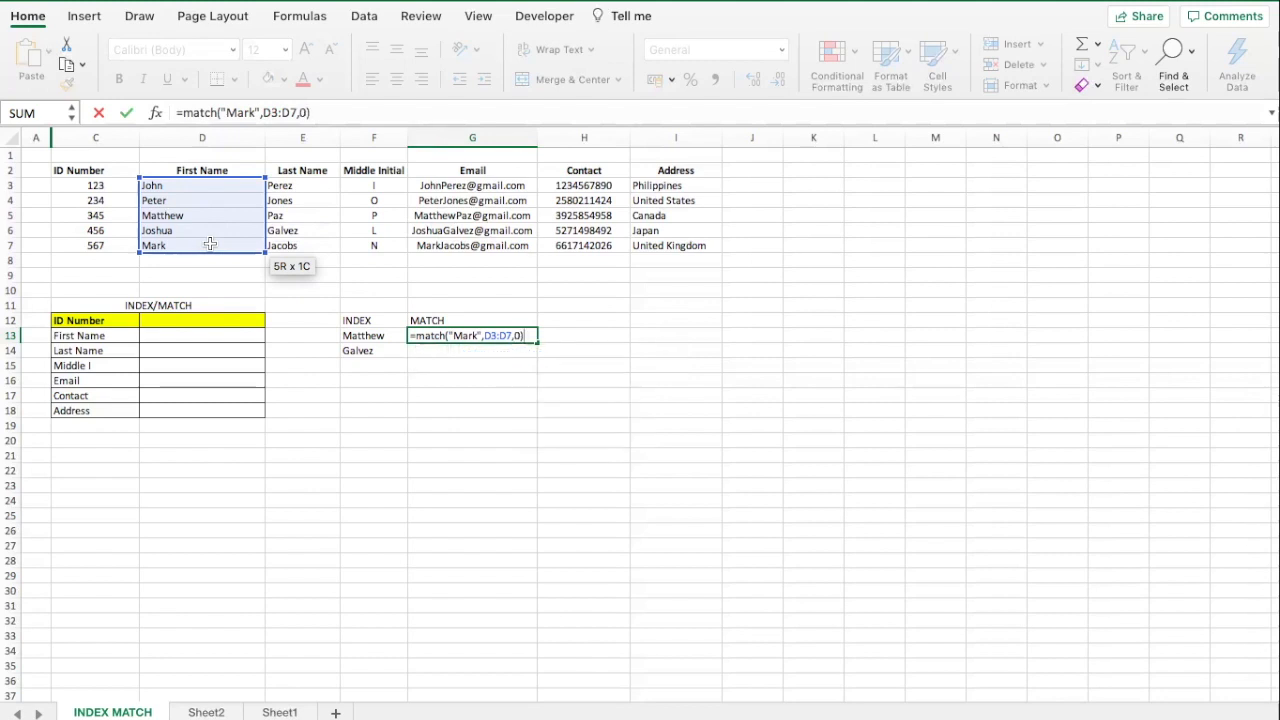
key(Return)
key(Up)
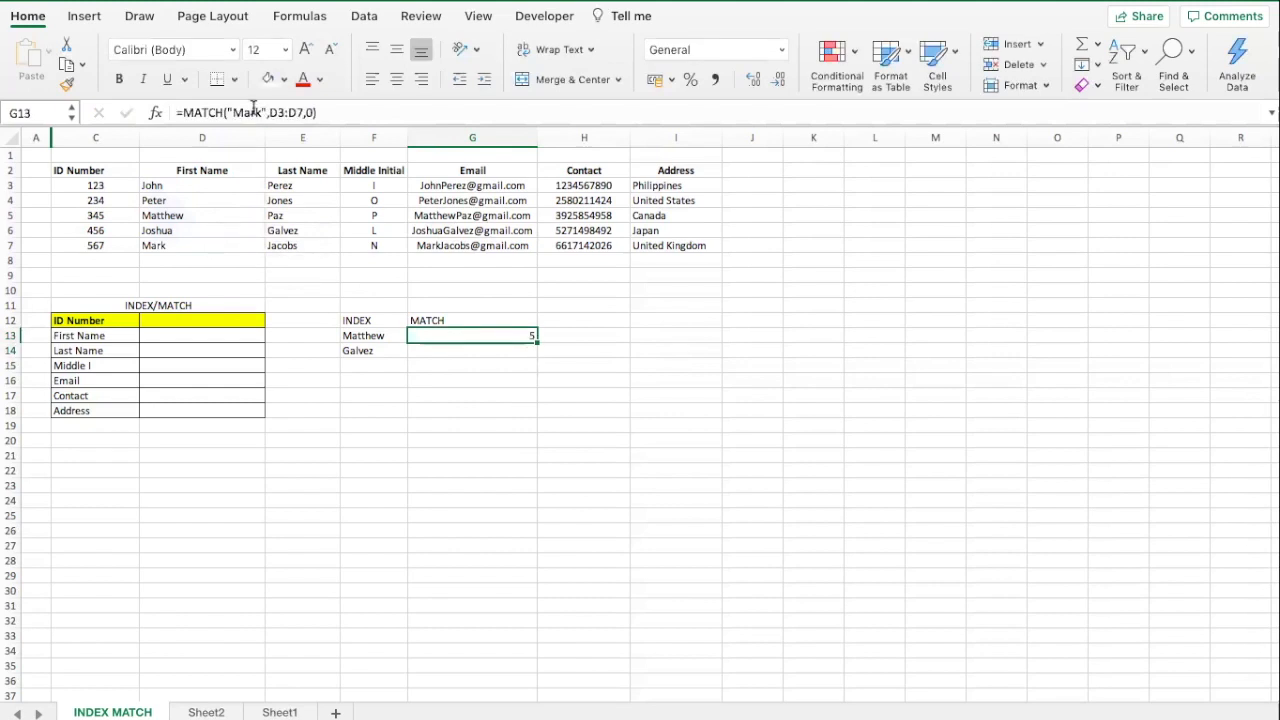
Check the position of the looked-up first name by going through the First Name entries in D3:D7.
click(212, 185)
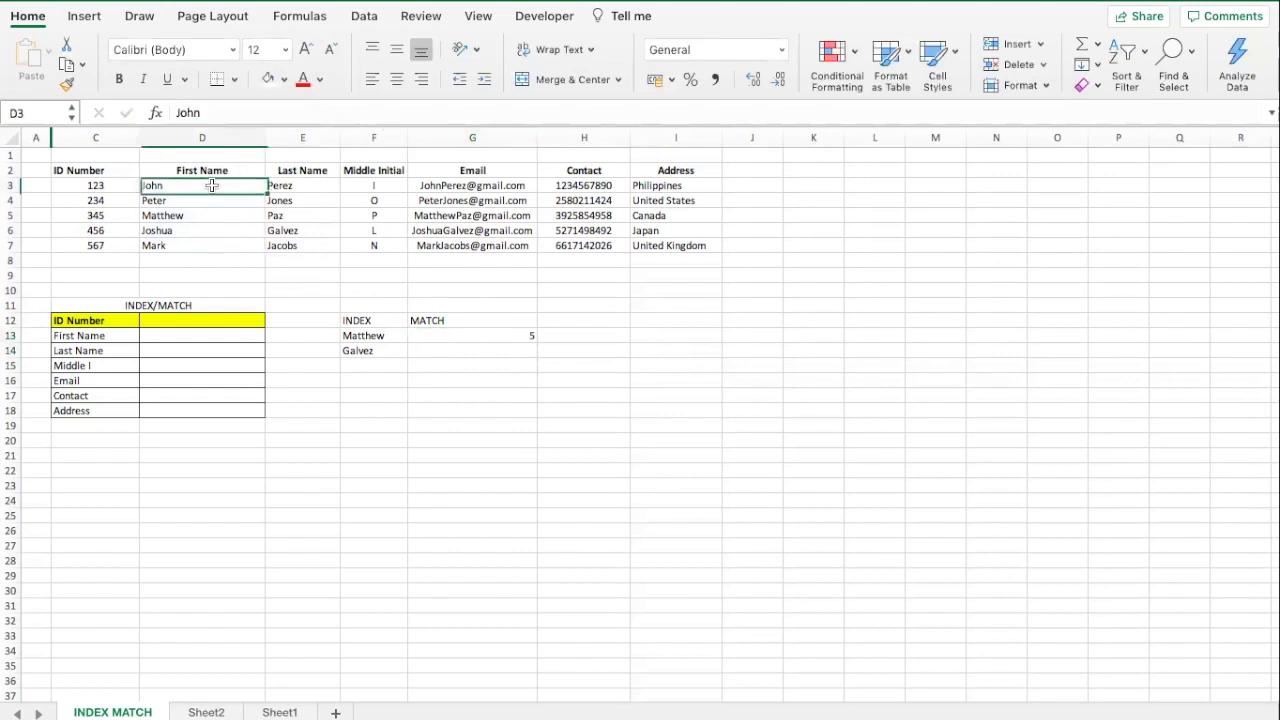
key(Down)
key(Down)
key(Down)
key(Up)
key(Up)
key(Up)
key(Down)
key(Down)
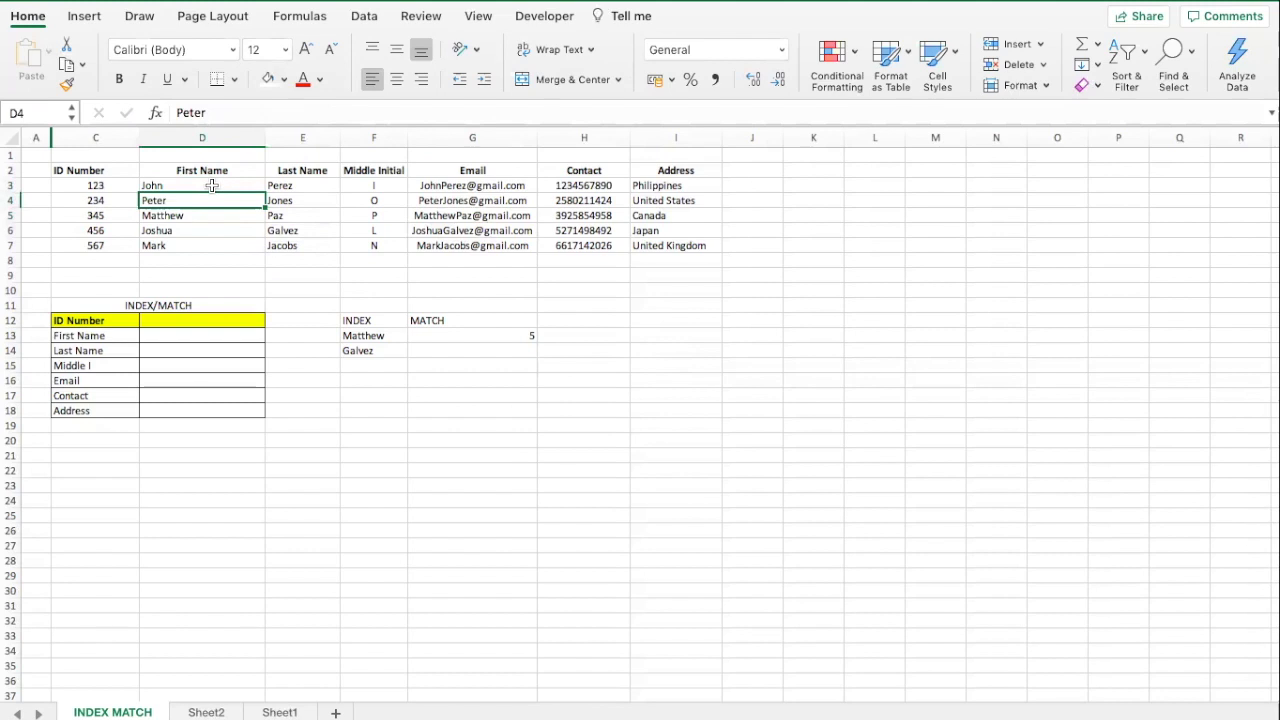
key(Down)
key(Down)
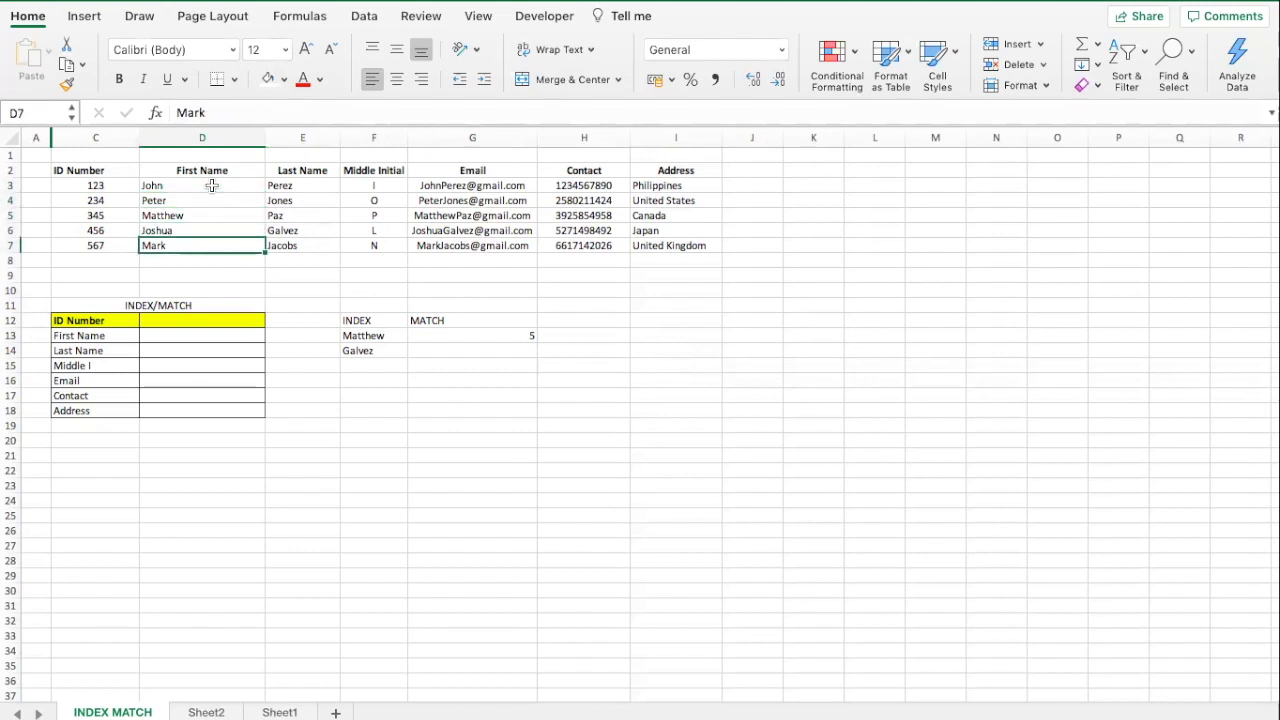
Replace the lookup text of the MATCH formula in G13 with the first name from row 6.
click(457, 340)
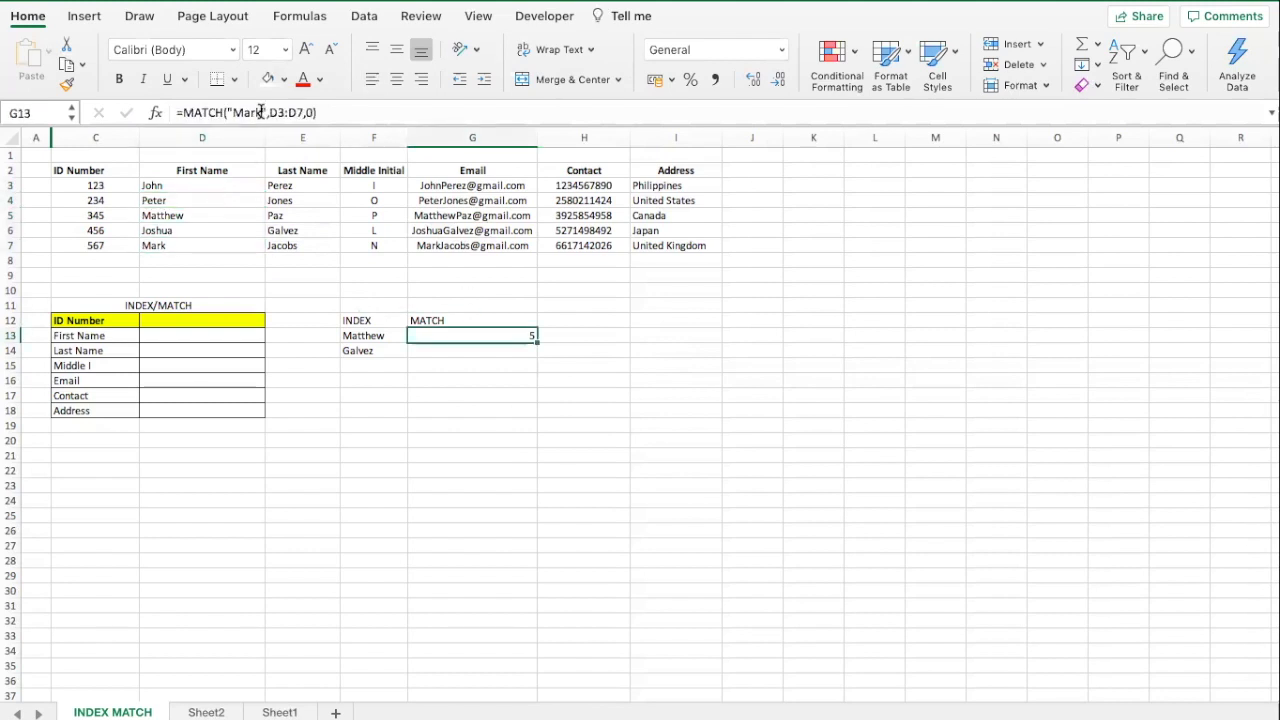
click(263, 112)
key(BackSpace)
key(BackSpace)
key(BackSpace)
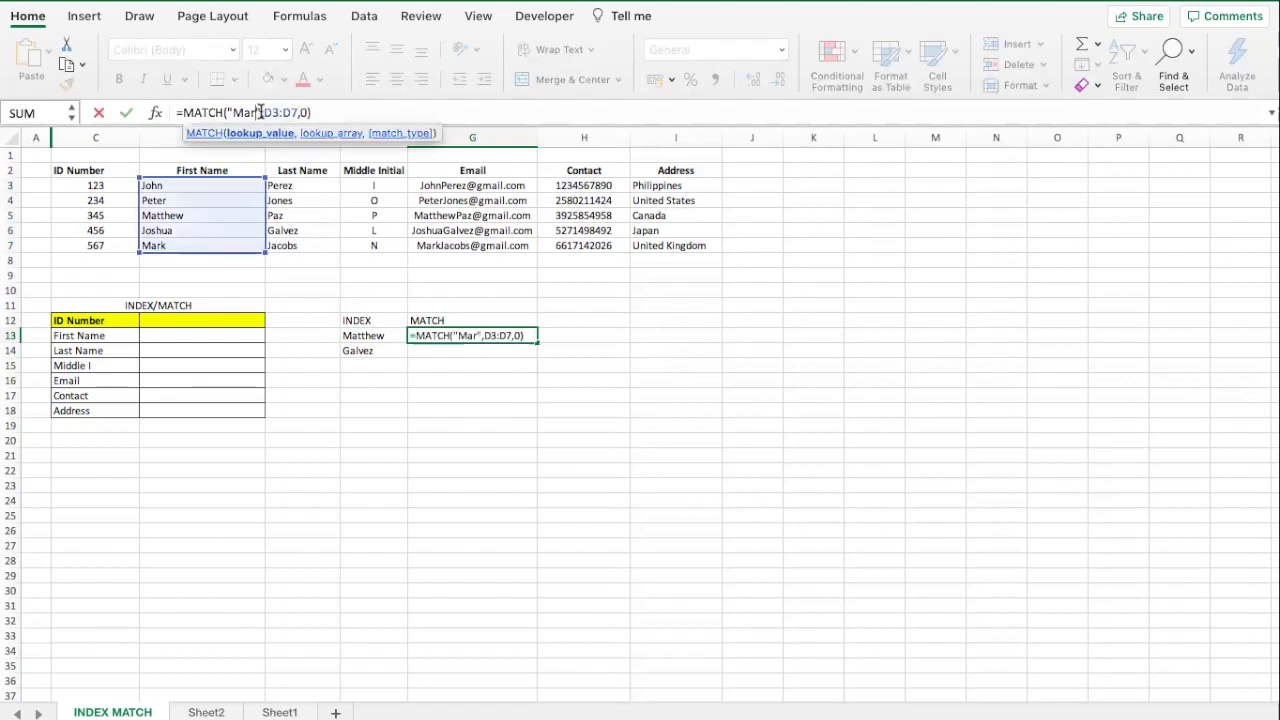
key(BackSpace)
text(Joshua)
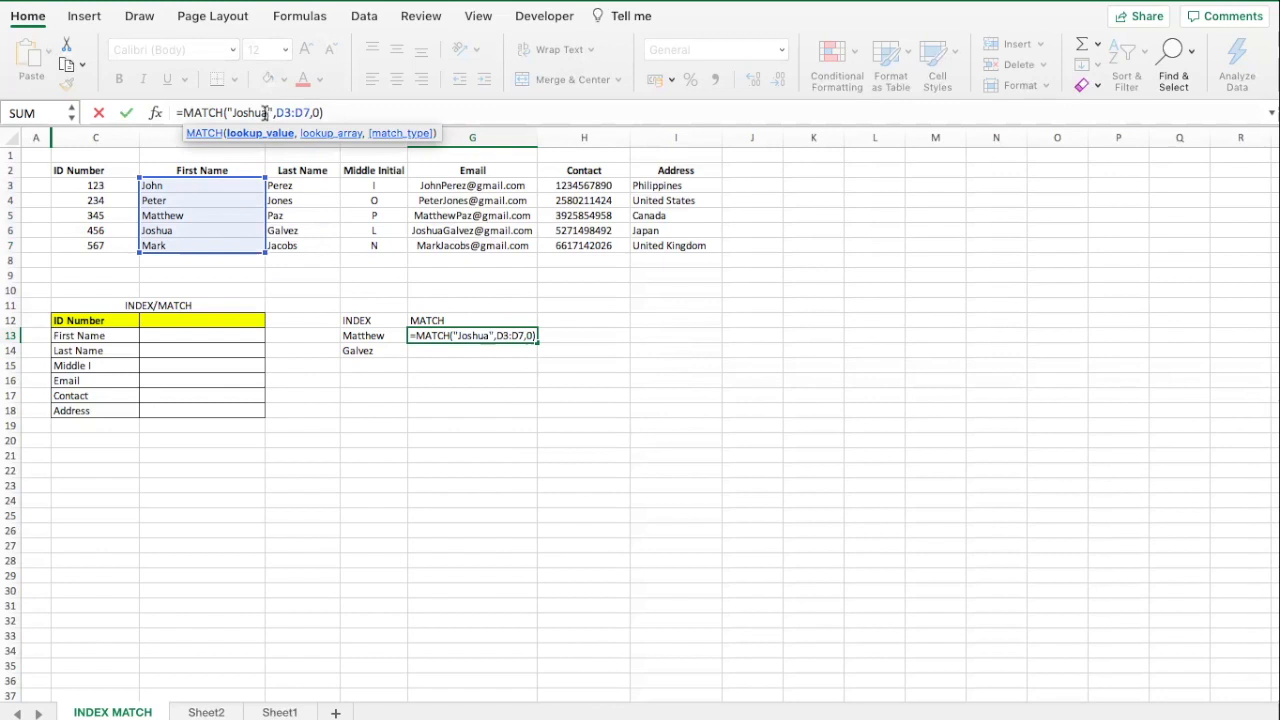
key(Return)
key(Up)
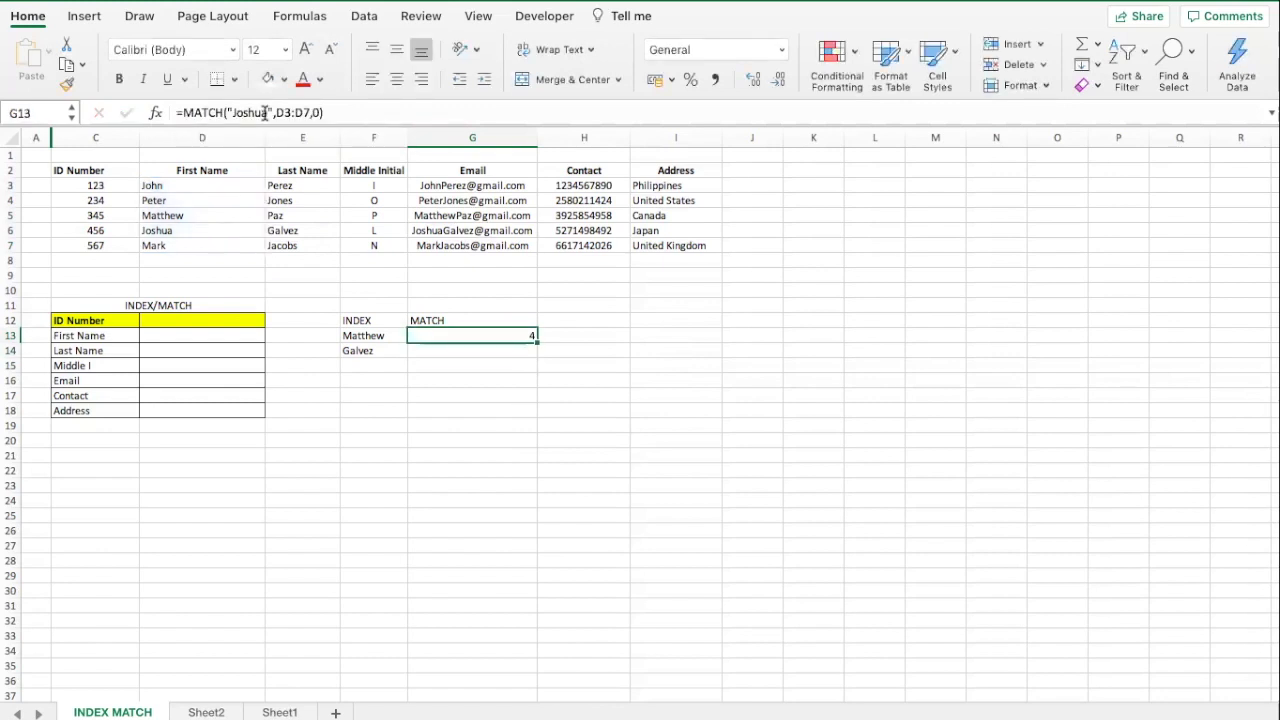
Change the lookup text of the MATCH formula in G13 to the first name from row 3.
click(265, 113)
key(BackSpace)
key(BackSpace)
key(BackSpace)
key(BackSpace)
key(BackSpace)
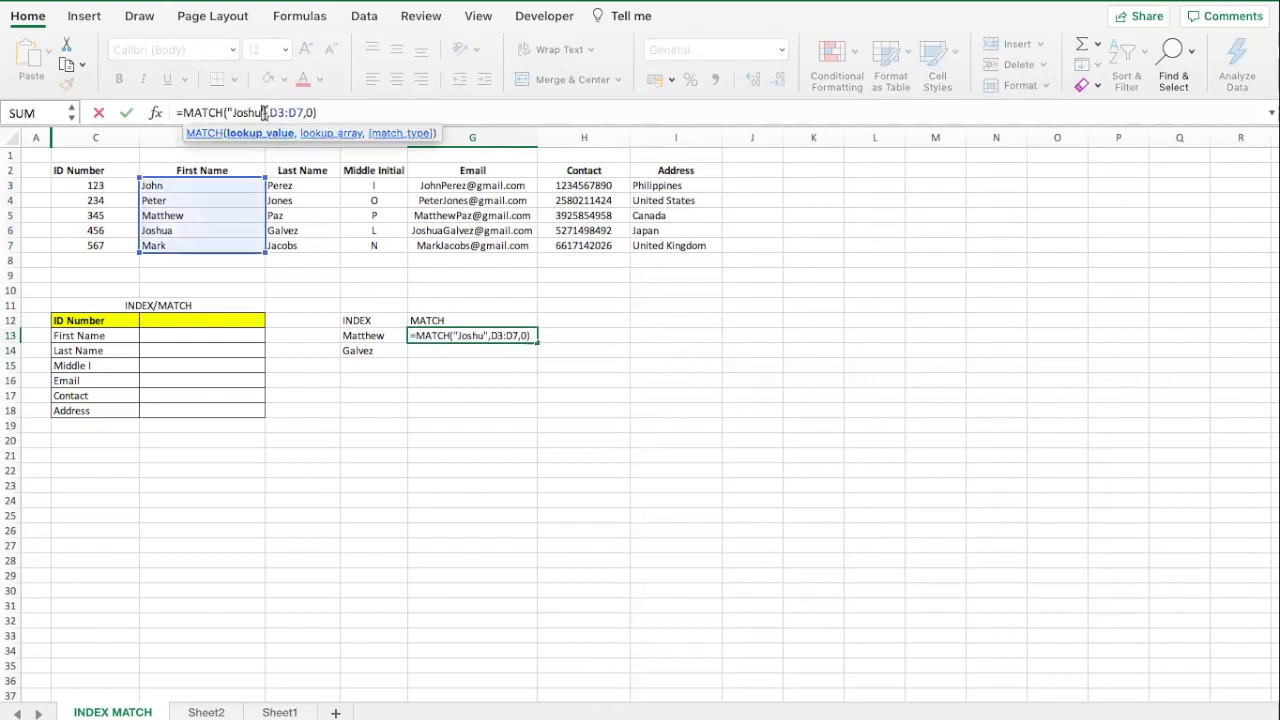
text(ohn)
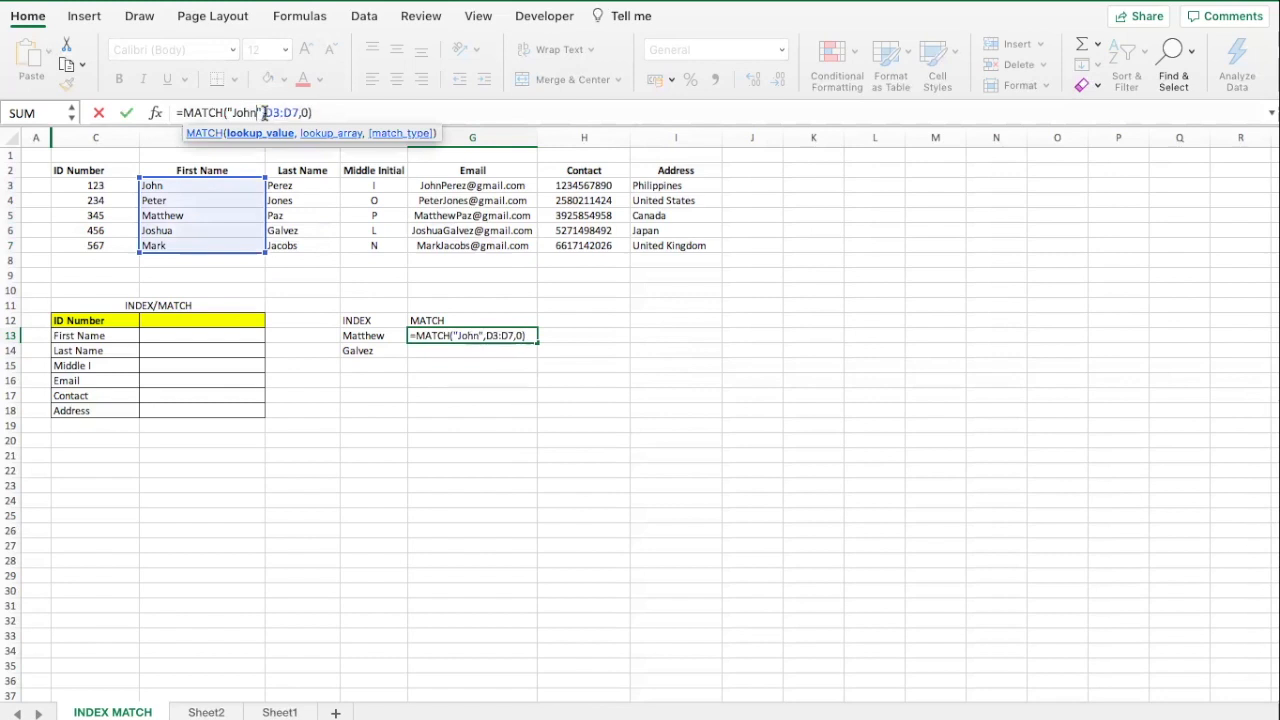
key(Return)
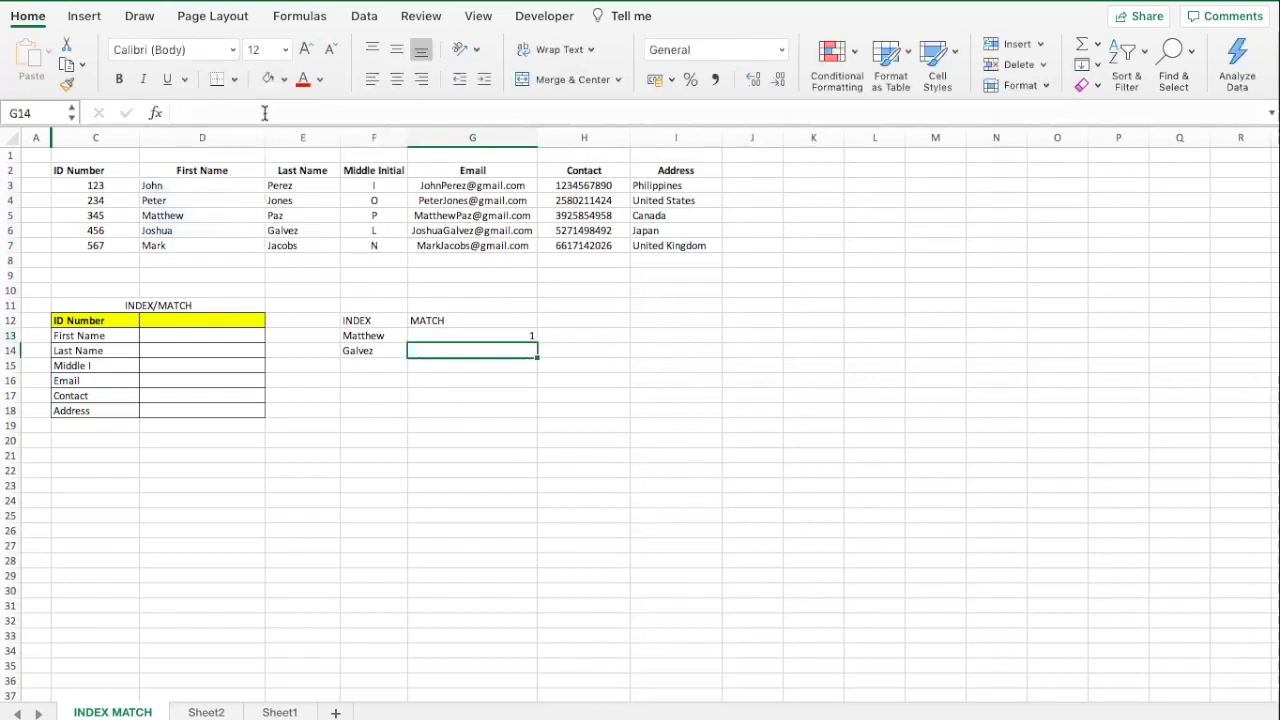
key(Down)
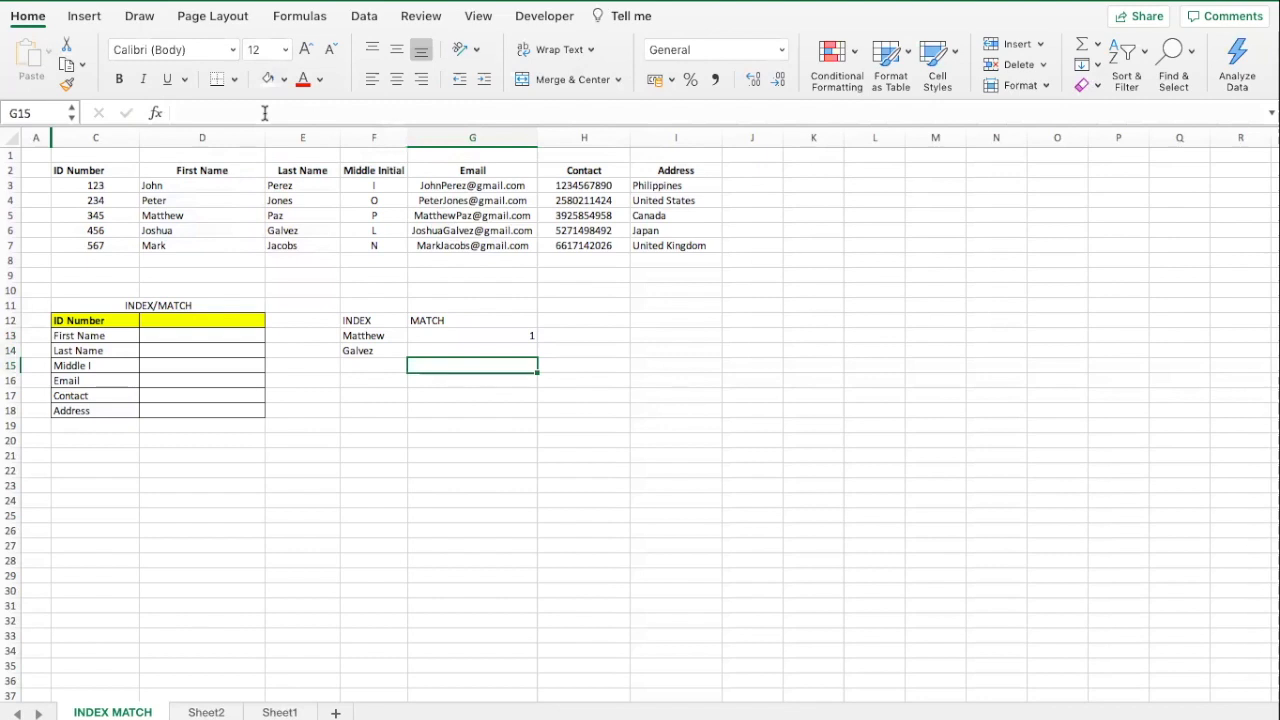
click(234, 334)
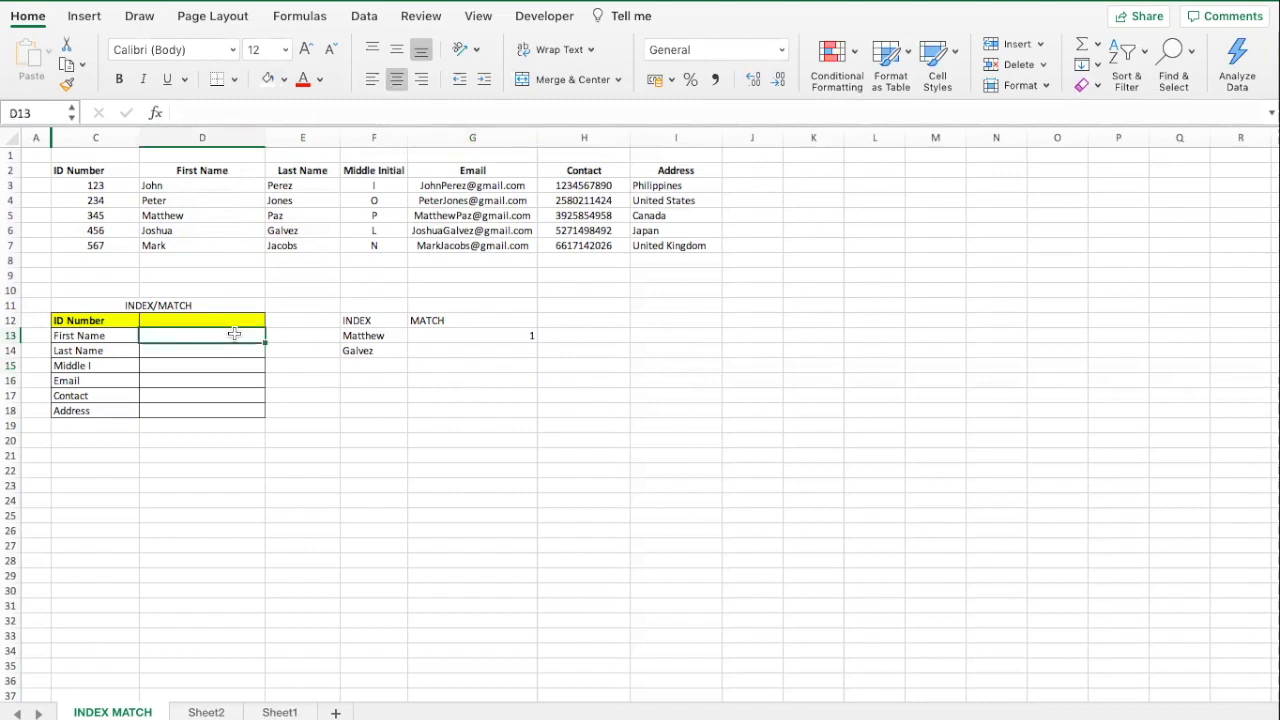
click(236, 320)
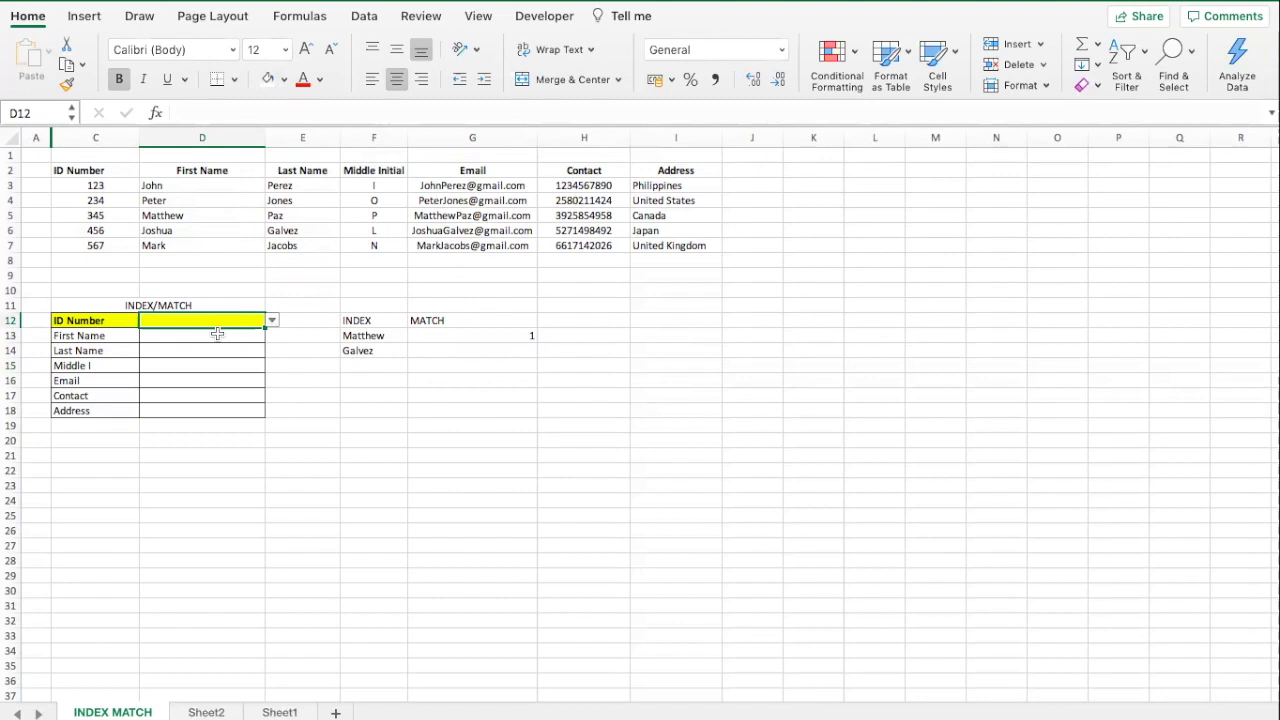
drag(106, 335, 99, 406)
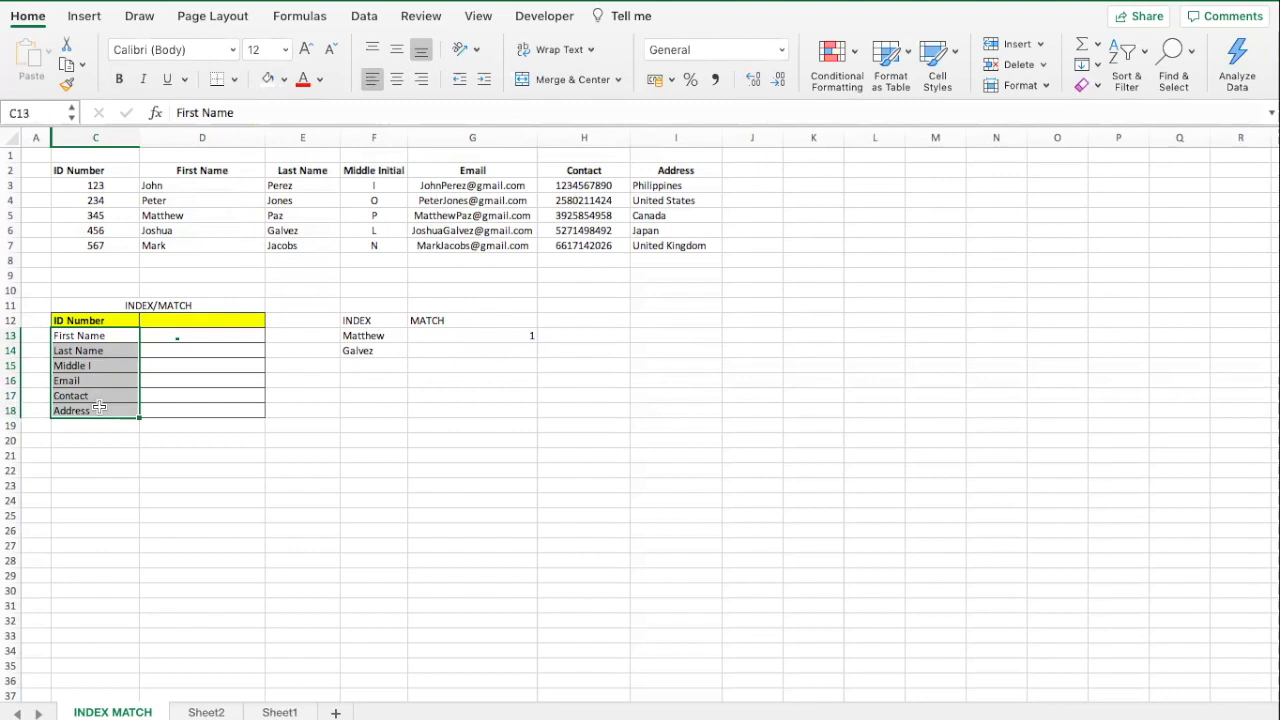
Choose the first ID number from the list of choices in D12 as the lookup value.
click(224, 325)
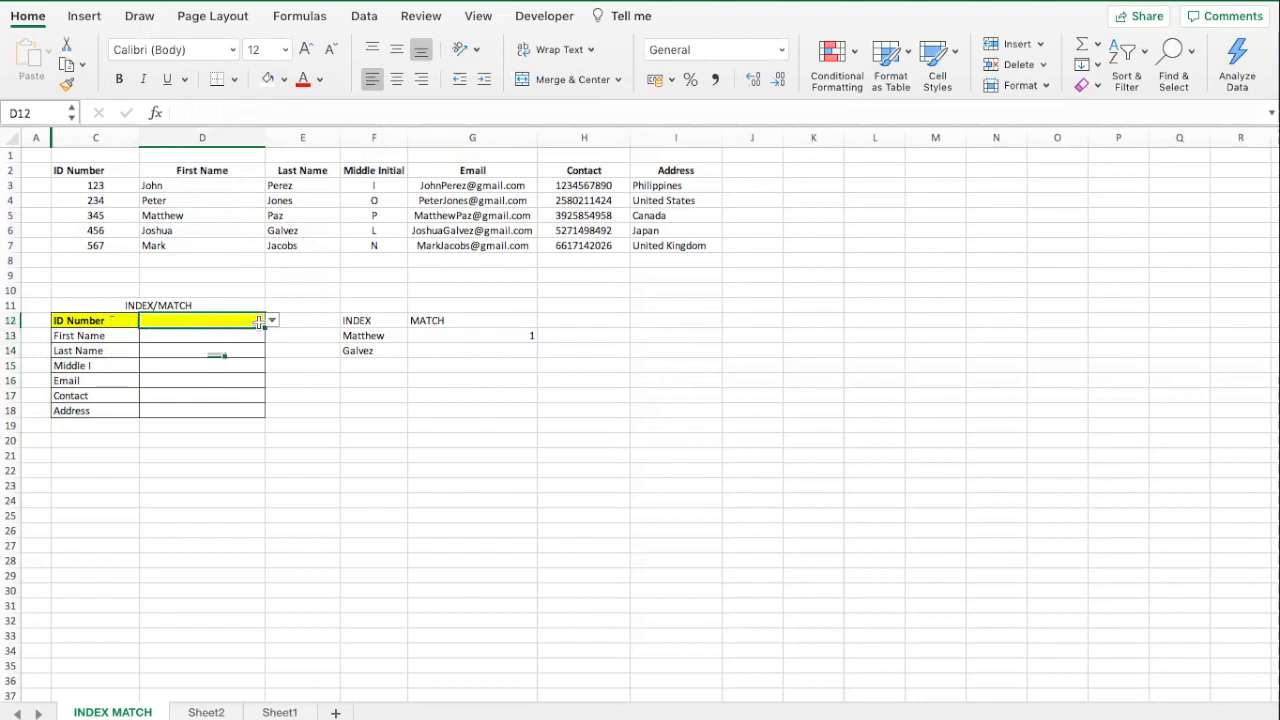
click(272, 321)
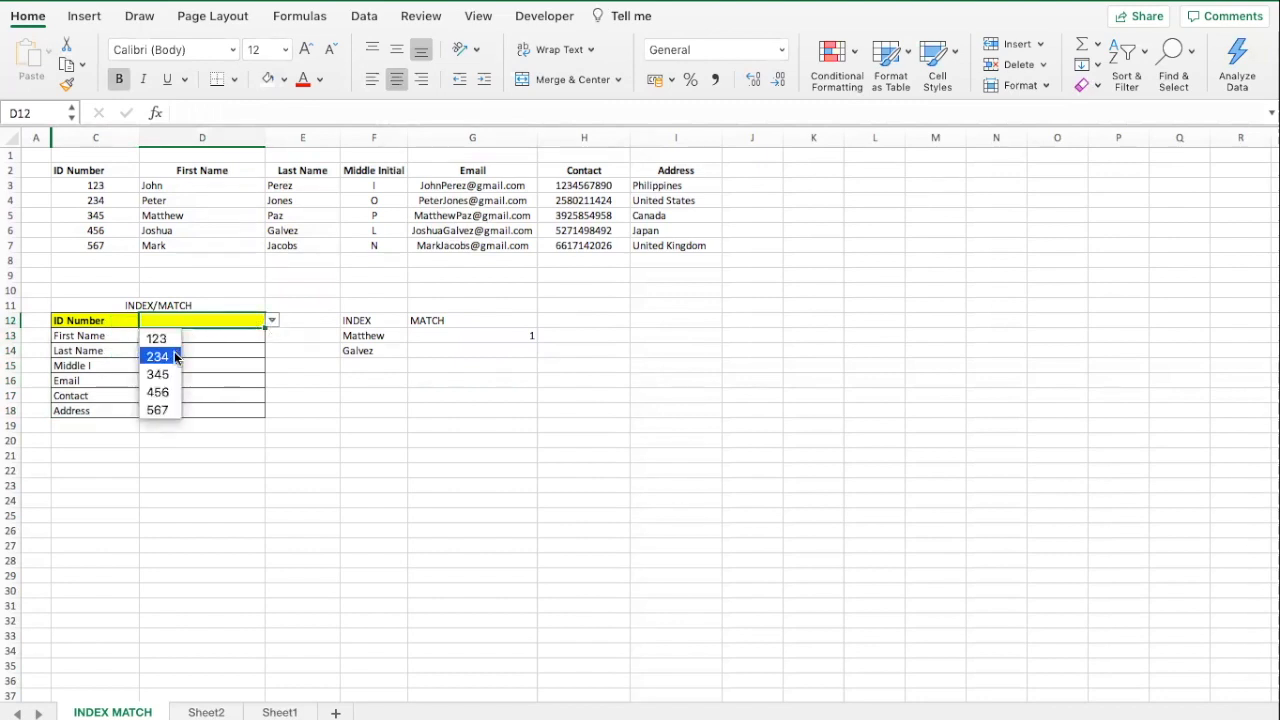
key(Escape)
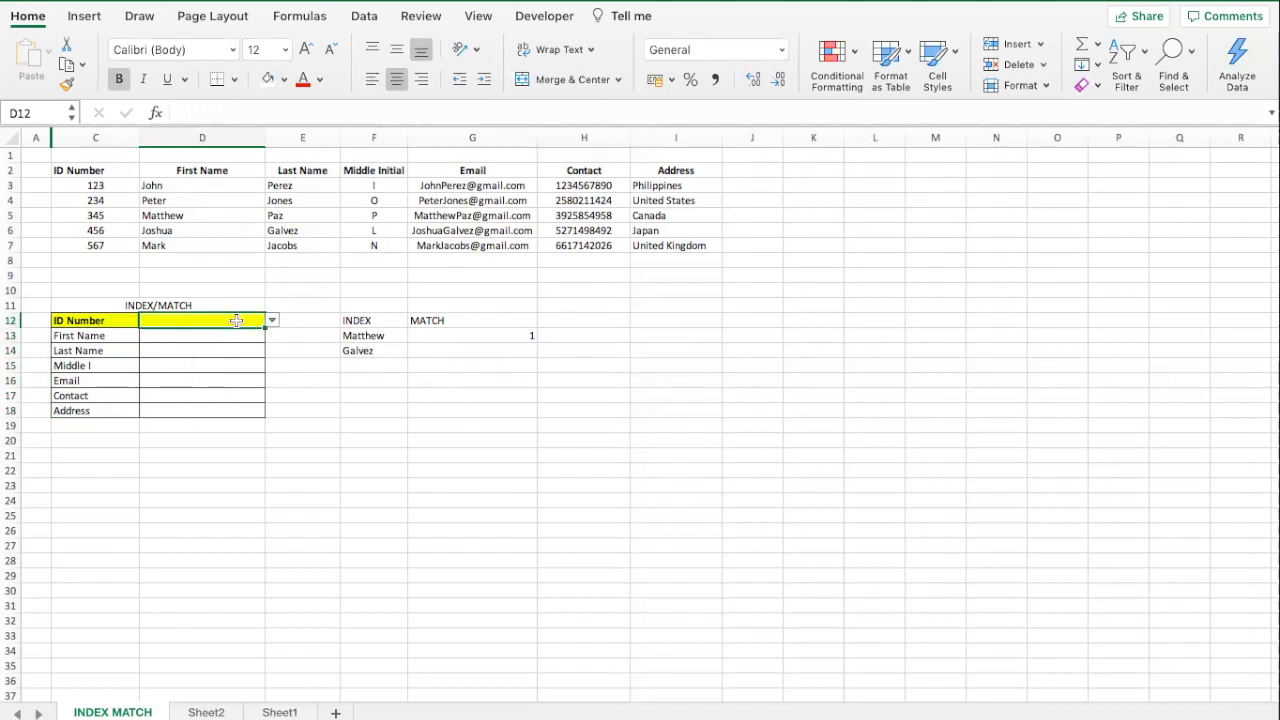
click(272, 321)
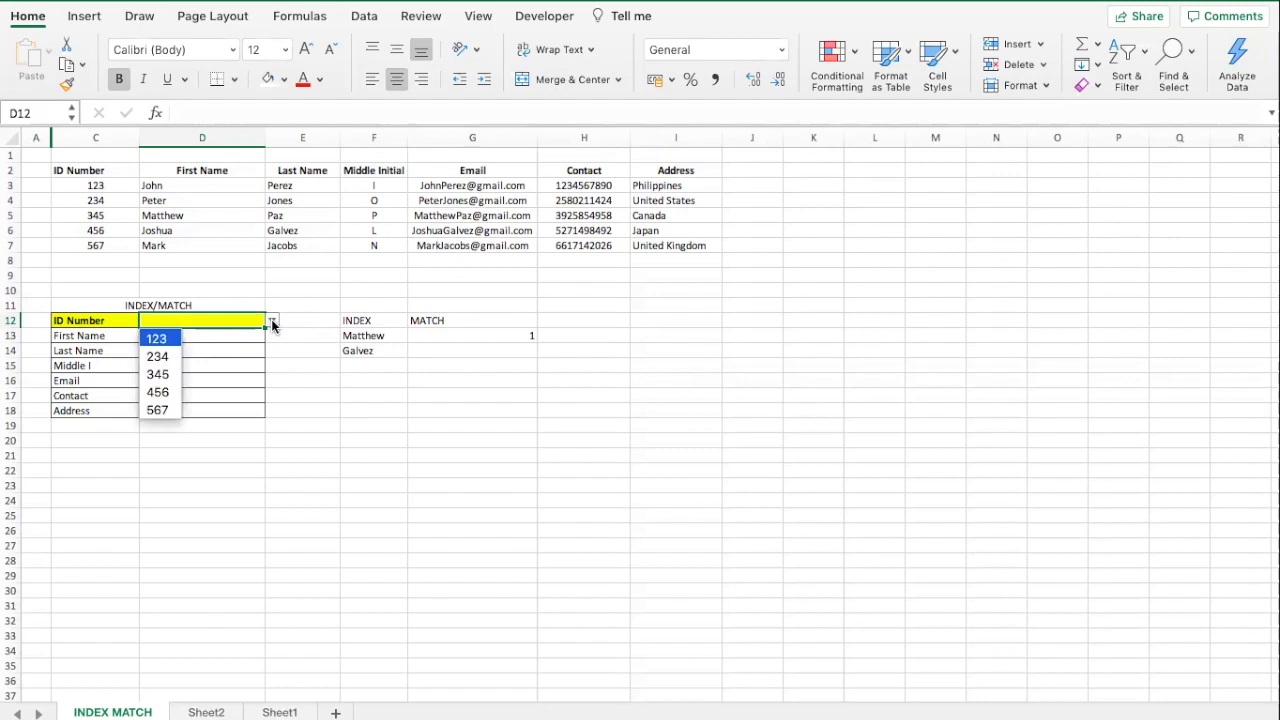
click(172, 342)
Start an INDEX formula in D13 with the First Name entries D3:D7 as the array.
click(193, 335)
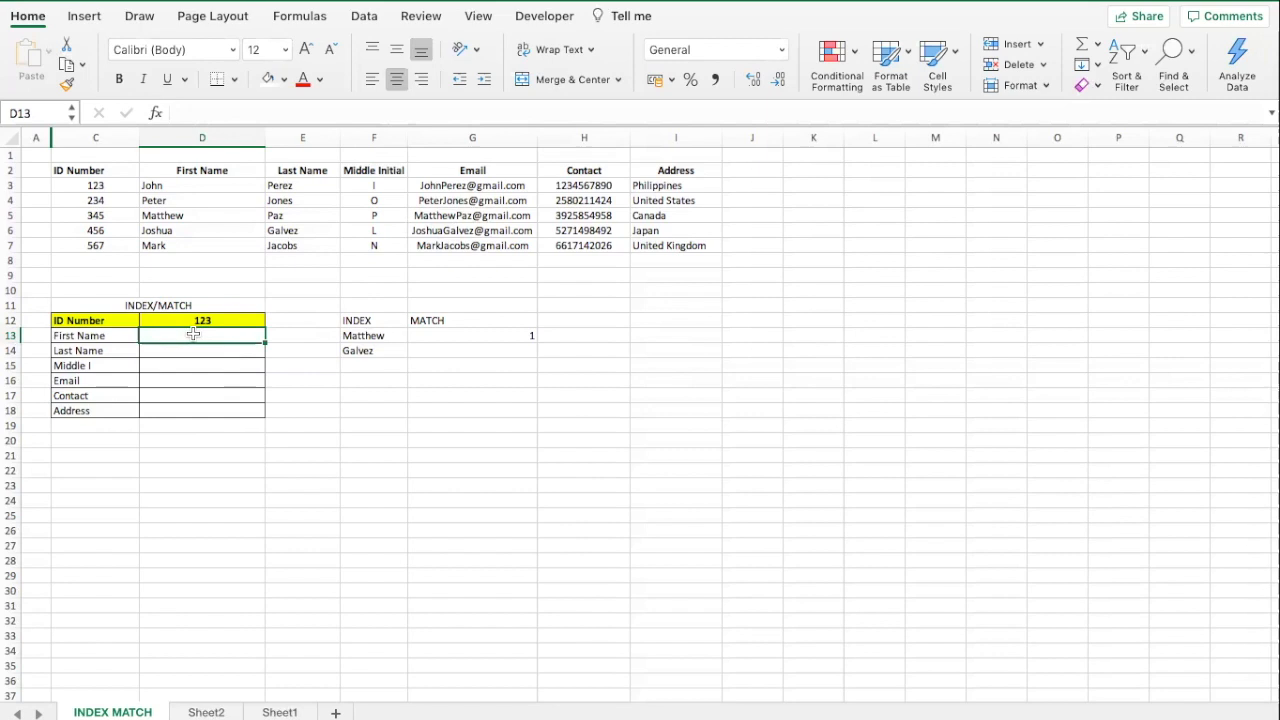
text(=)
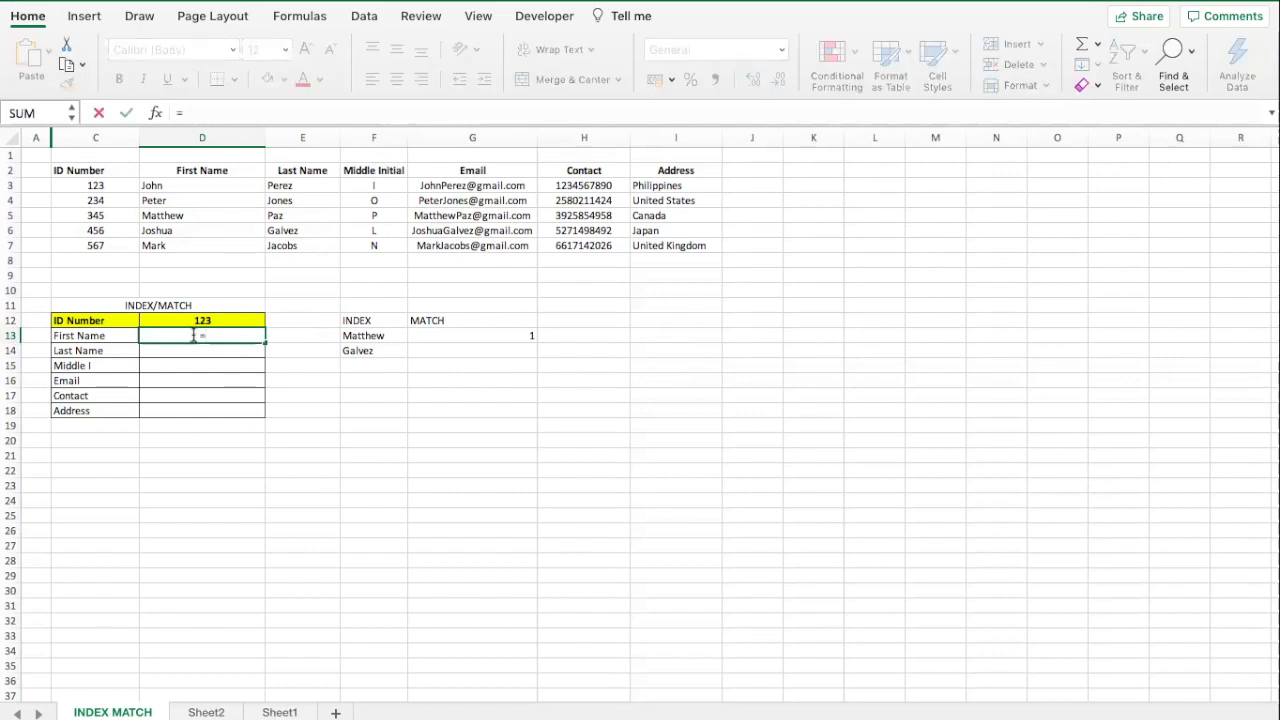
text(index)
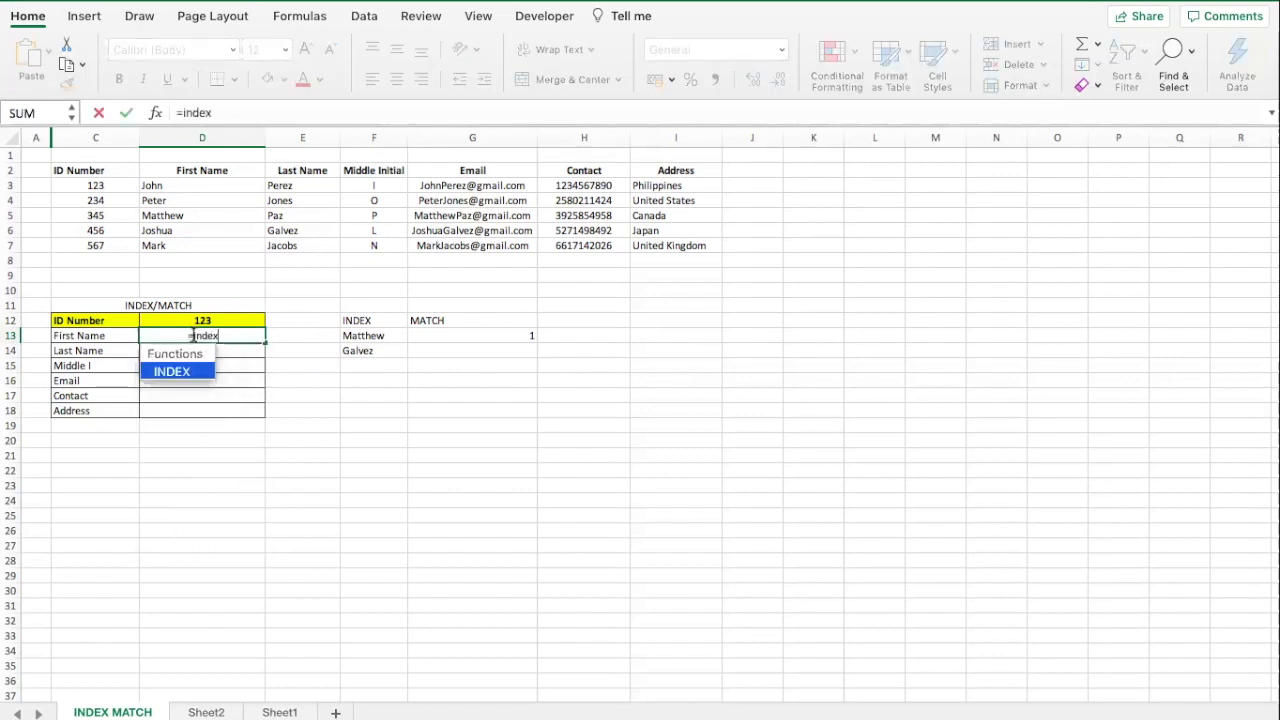
text(()
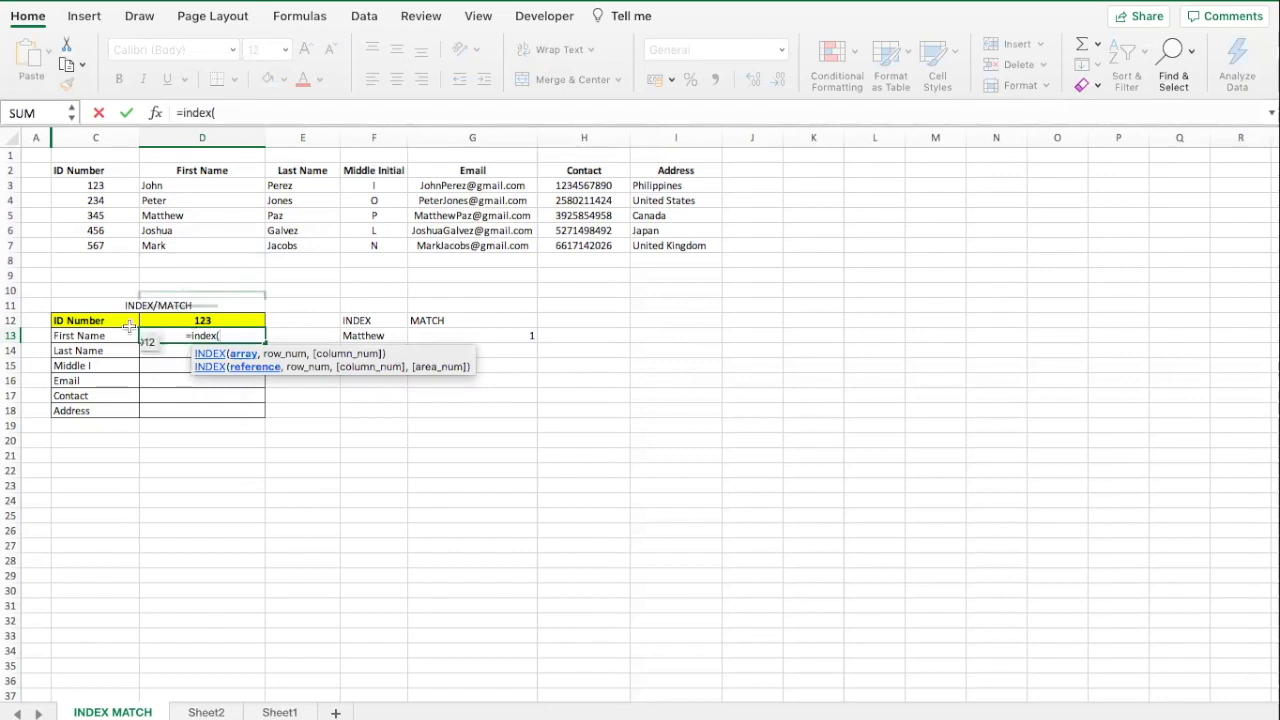
drag(185, 183, 184, 245)
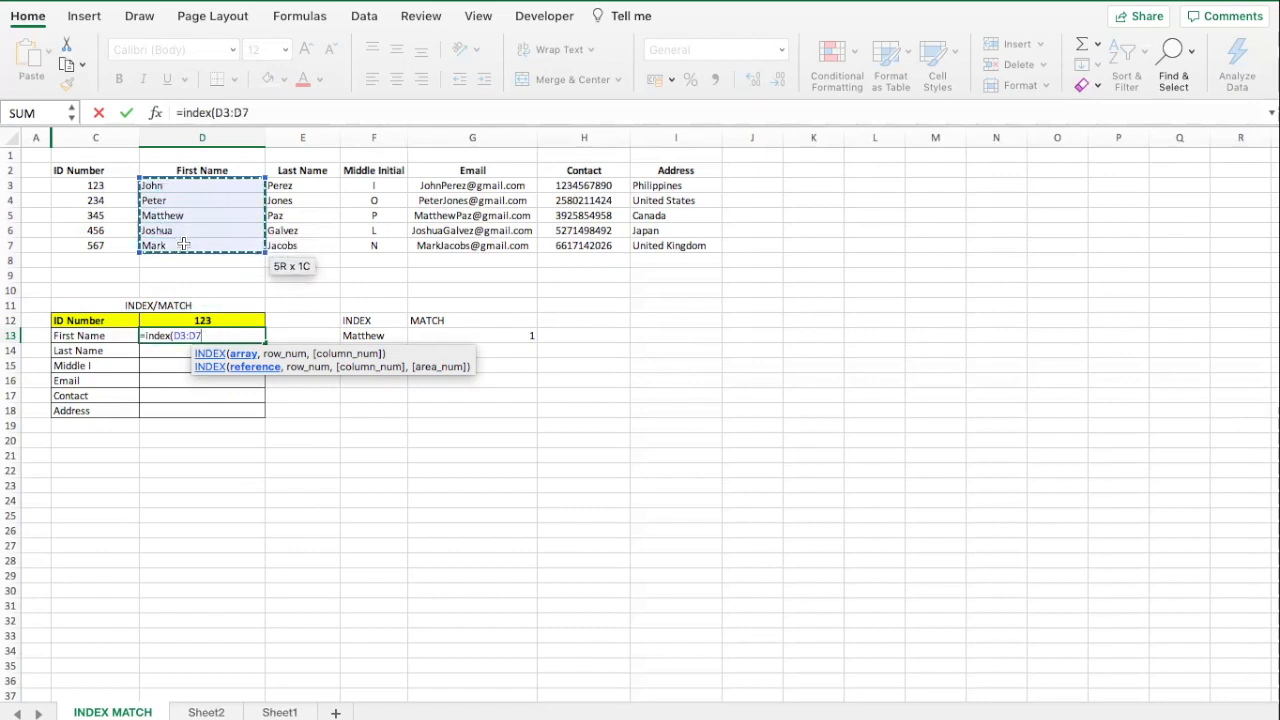
text(,)
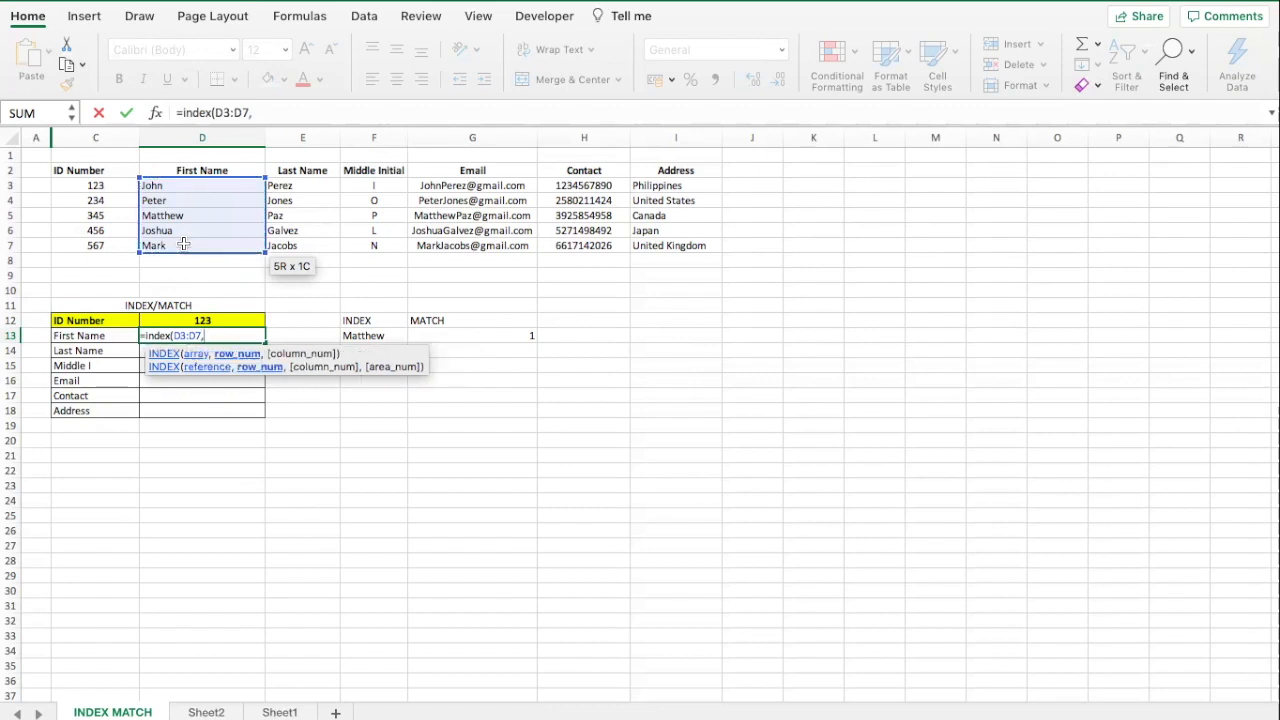
Nest a MATCH function as the row number in D13, looking up D12 in the ID numbers C3:C7.
text(mat)
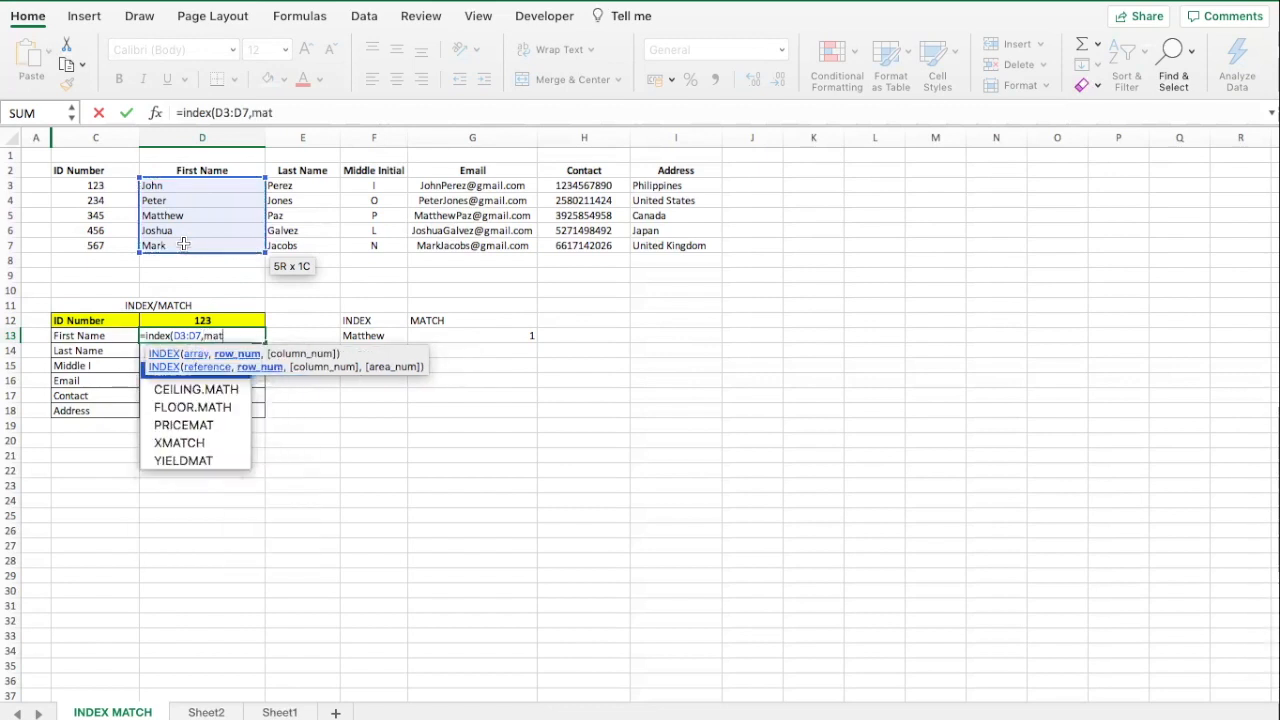
text(ch()
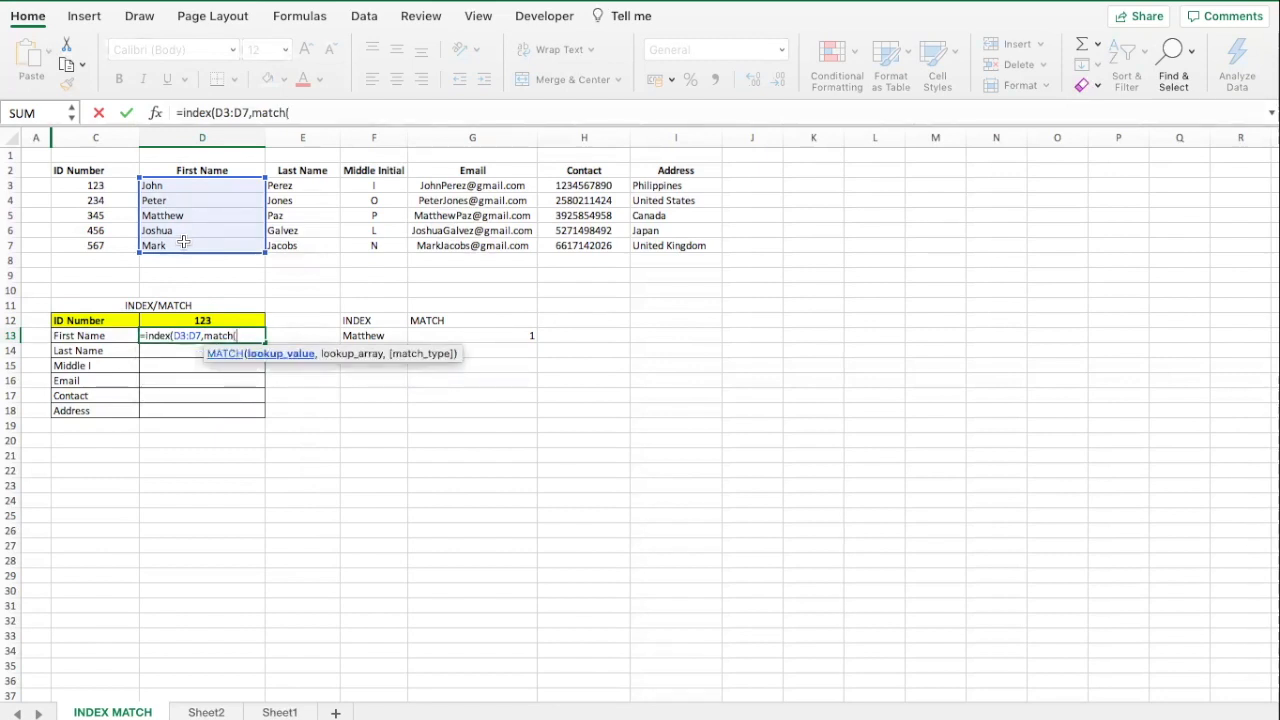
click(187, 319)
text(,)
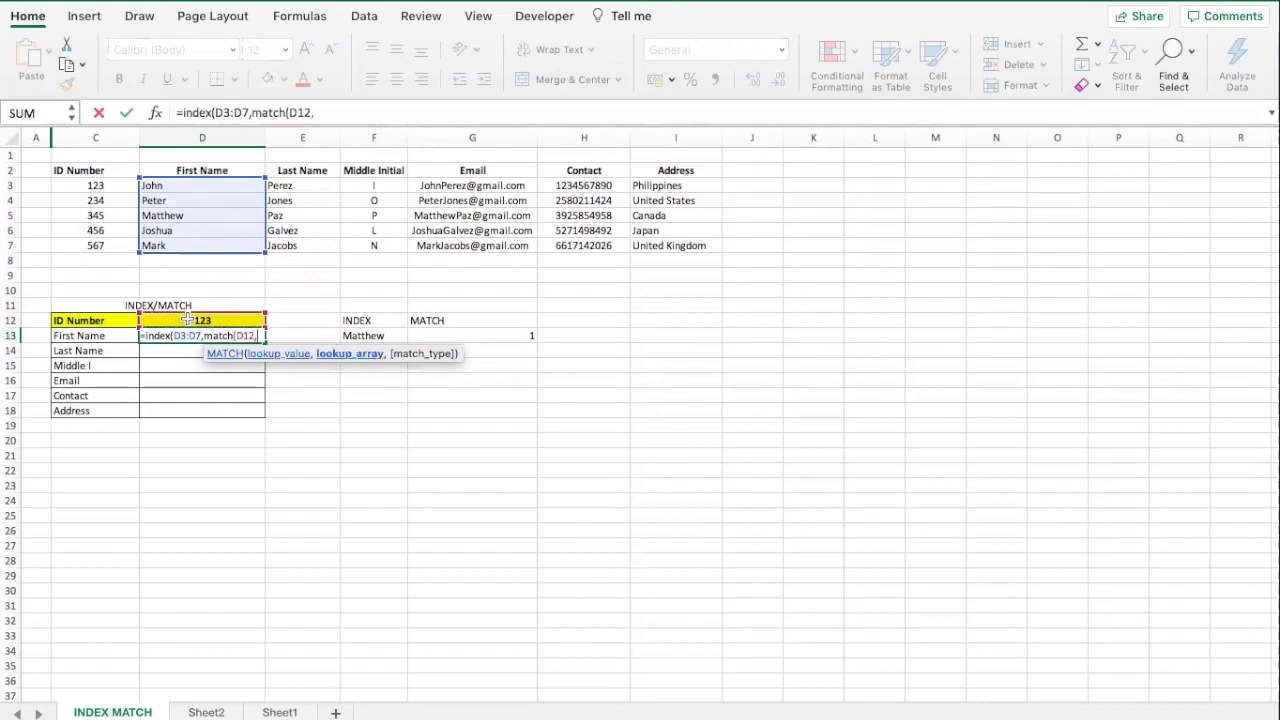
drag(112, 190, 107, 232)
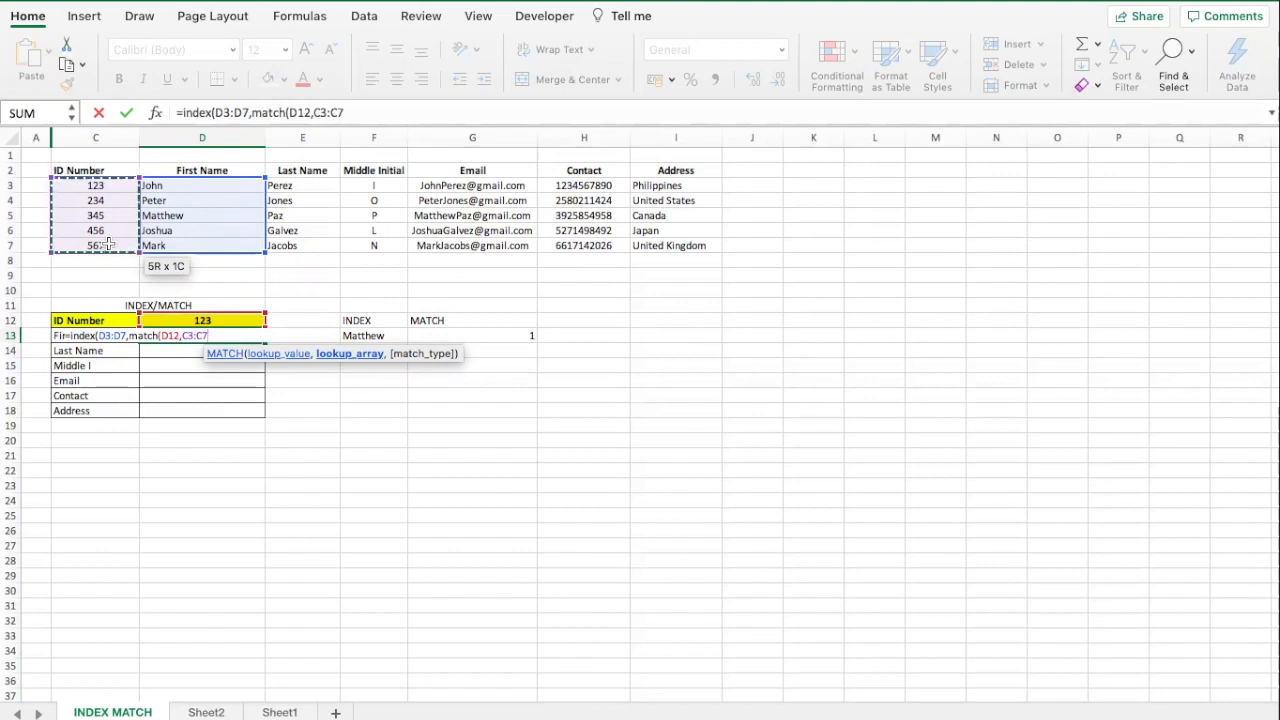
drag(112, 183, 104, 244)
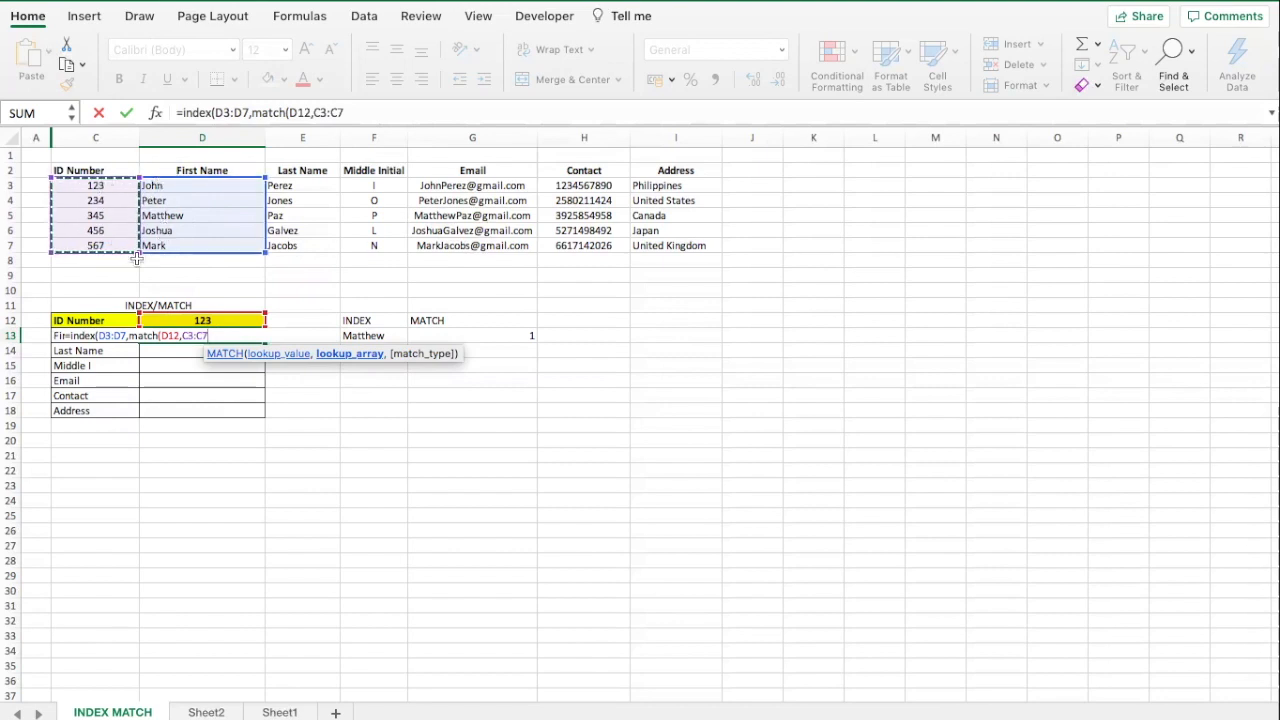
Complete the INDEX/MATCH formula in D13 with match type 0 and compare its result with the first name in D3.
text(,)
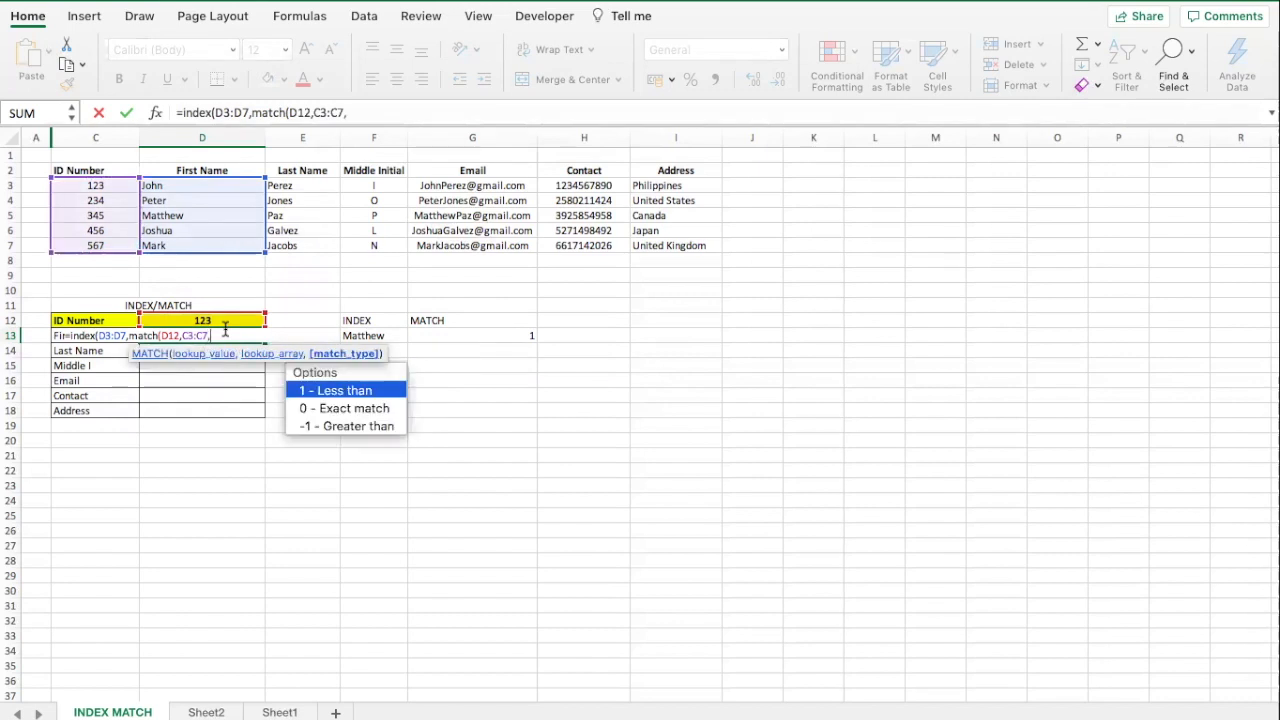
key(Down)
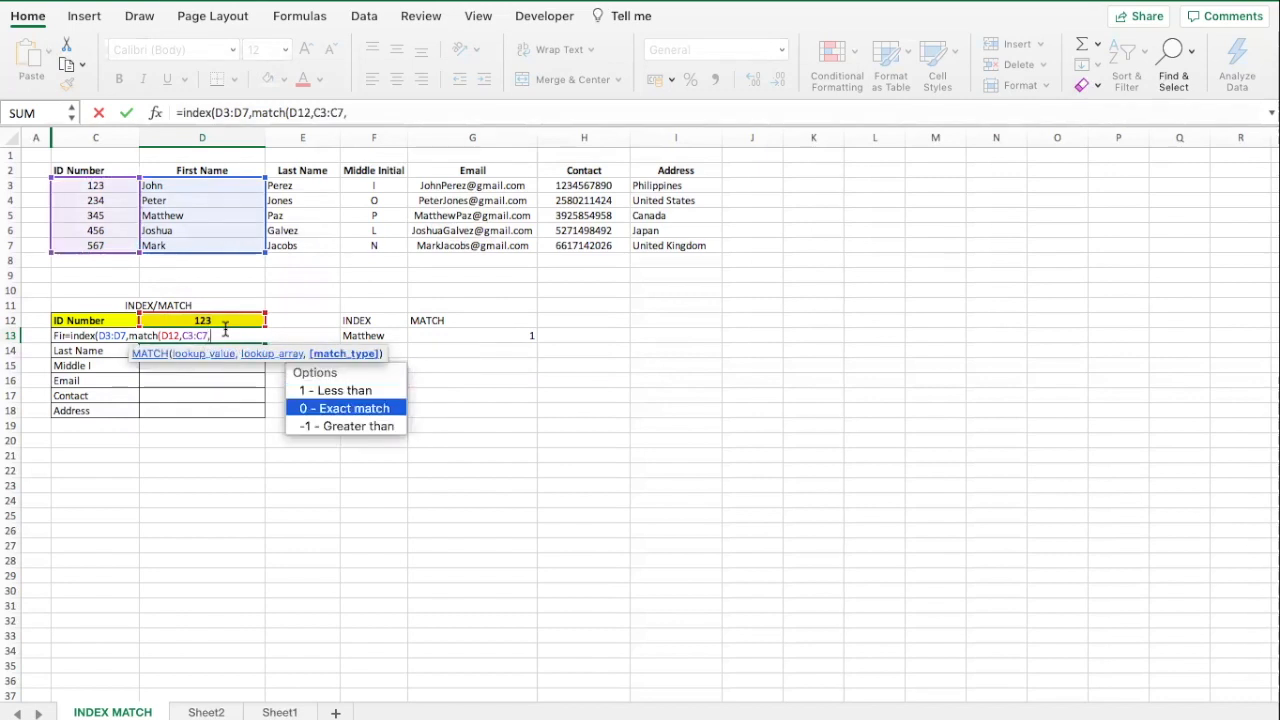
text(0))
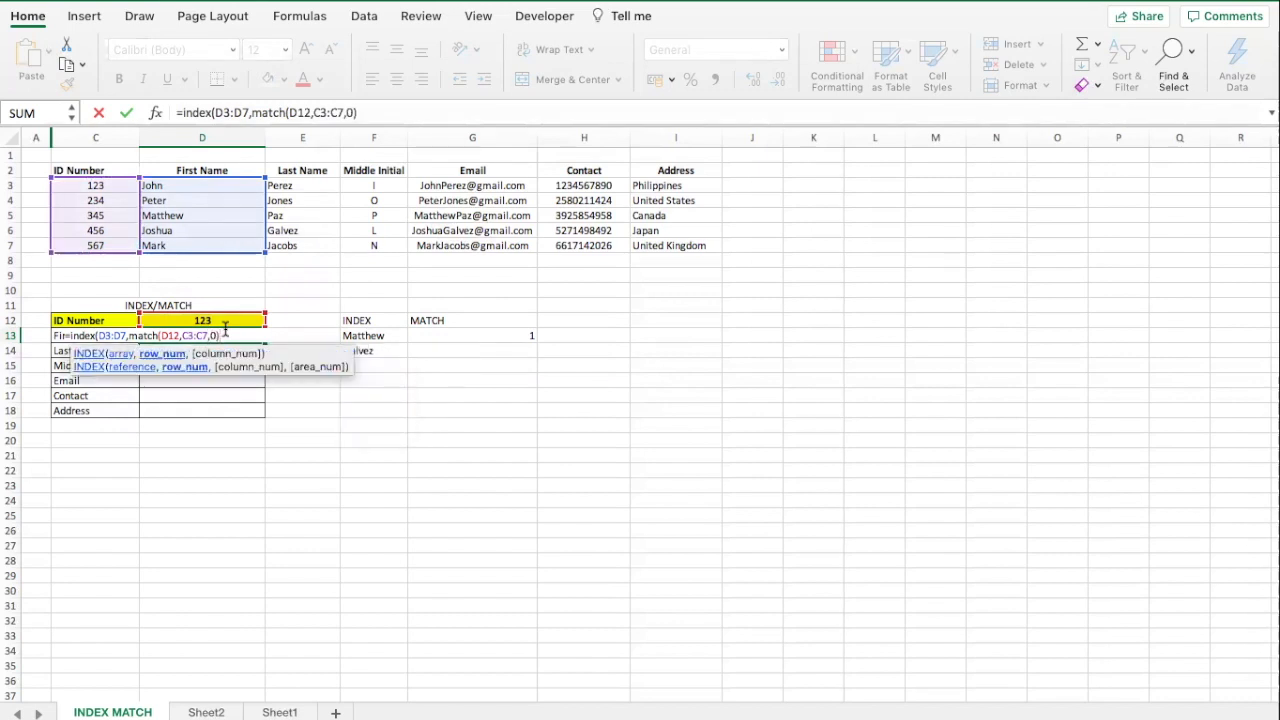
text())
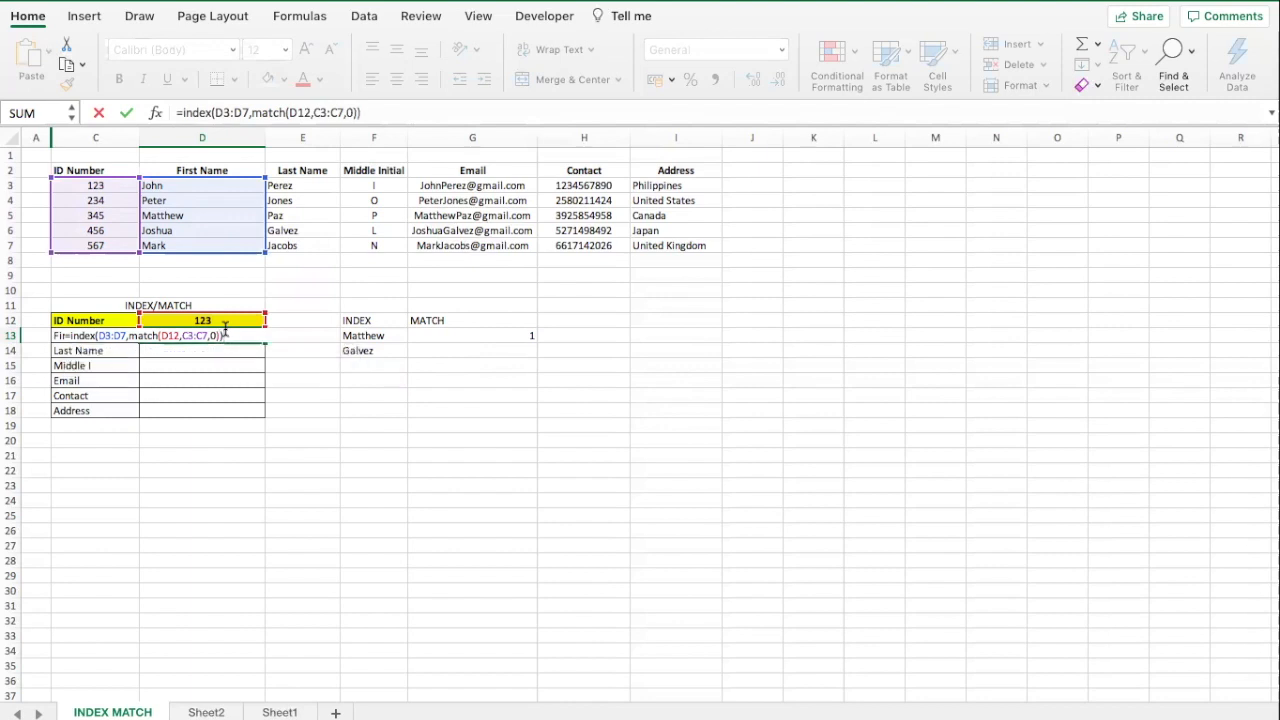
key(Return)
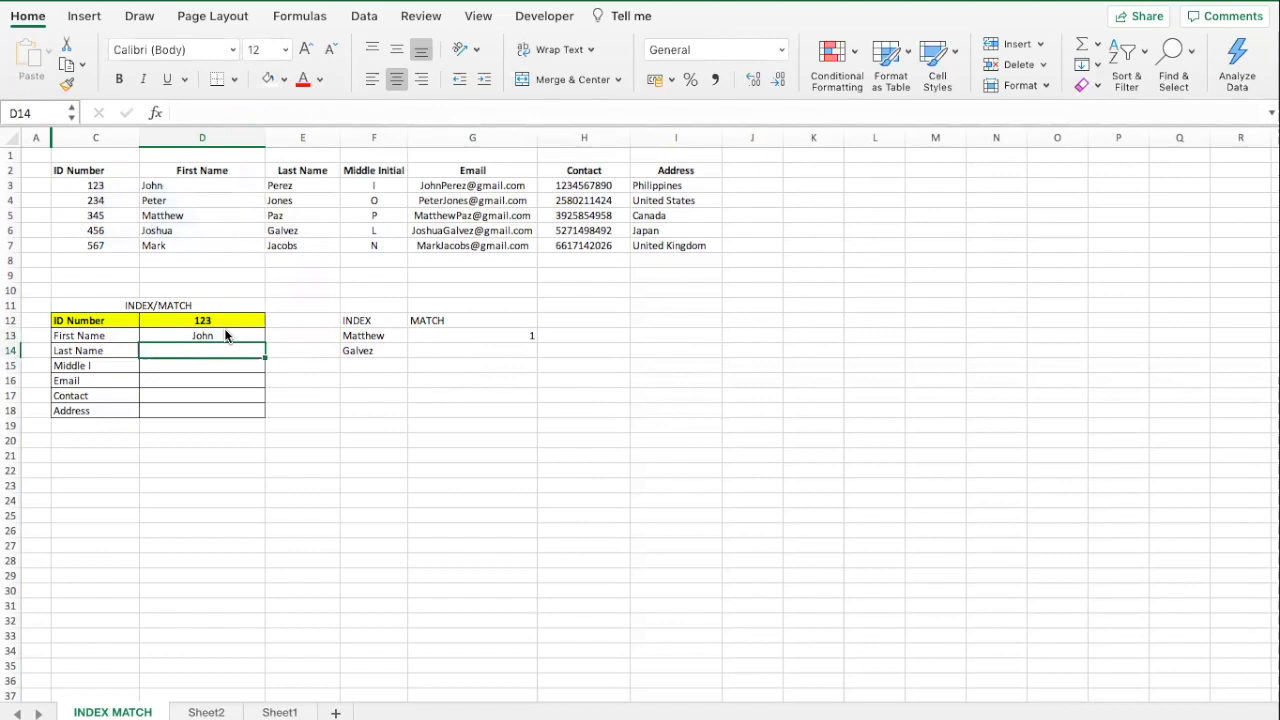
click(226, 336)
click(184, 185)
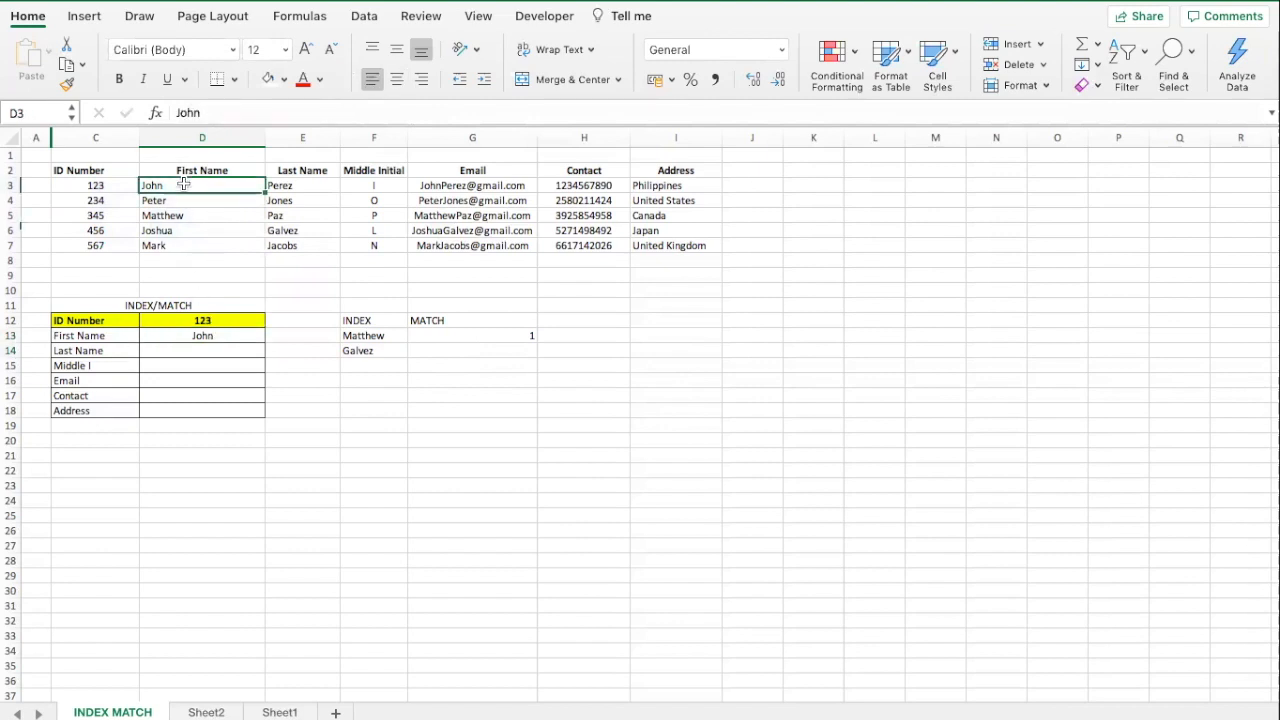
Start an INDEX formula in D14 with the Last Name entries E3:E7 as the array.
click(210, 351)
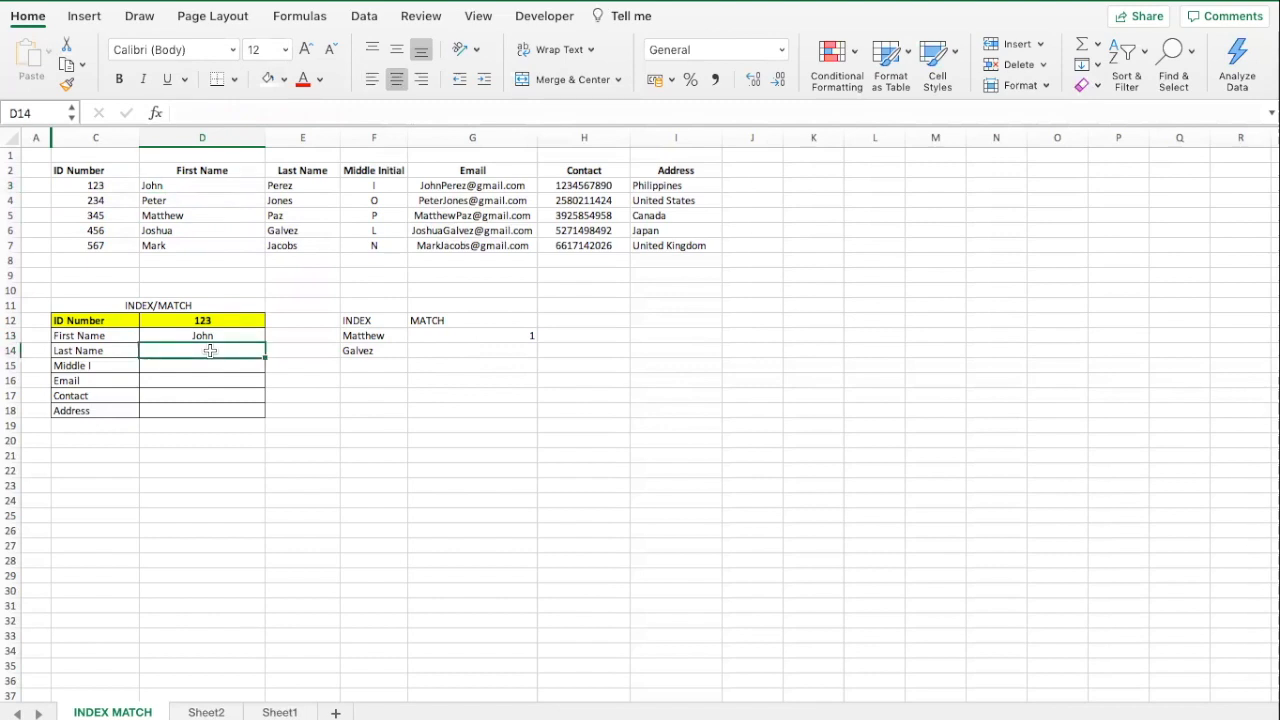
text(=)
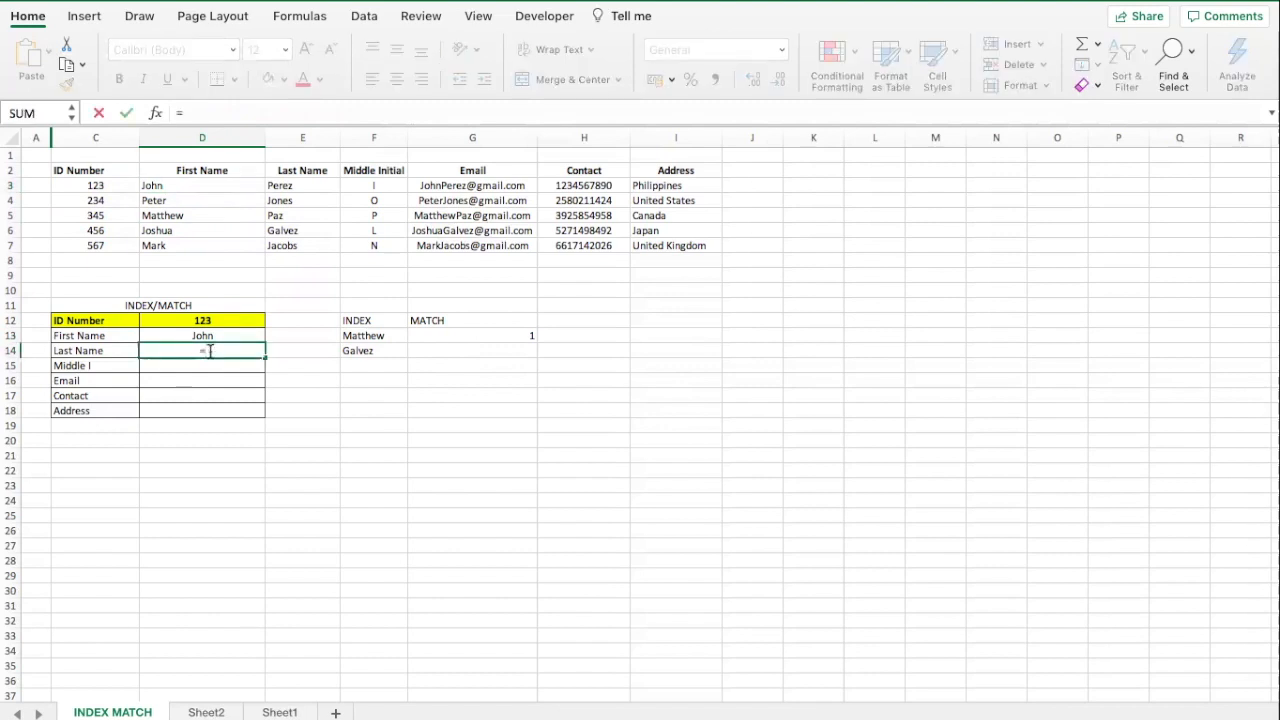
text(index()
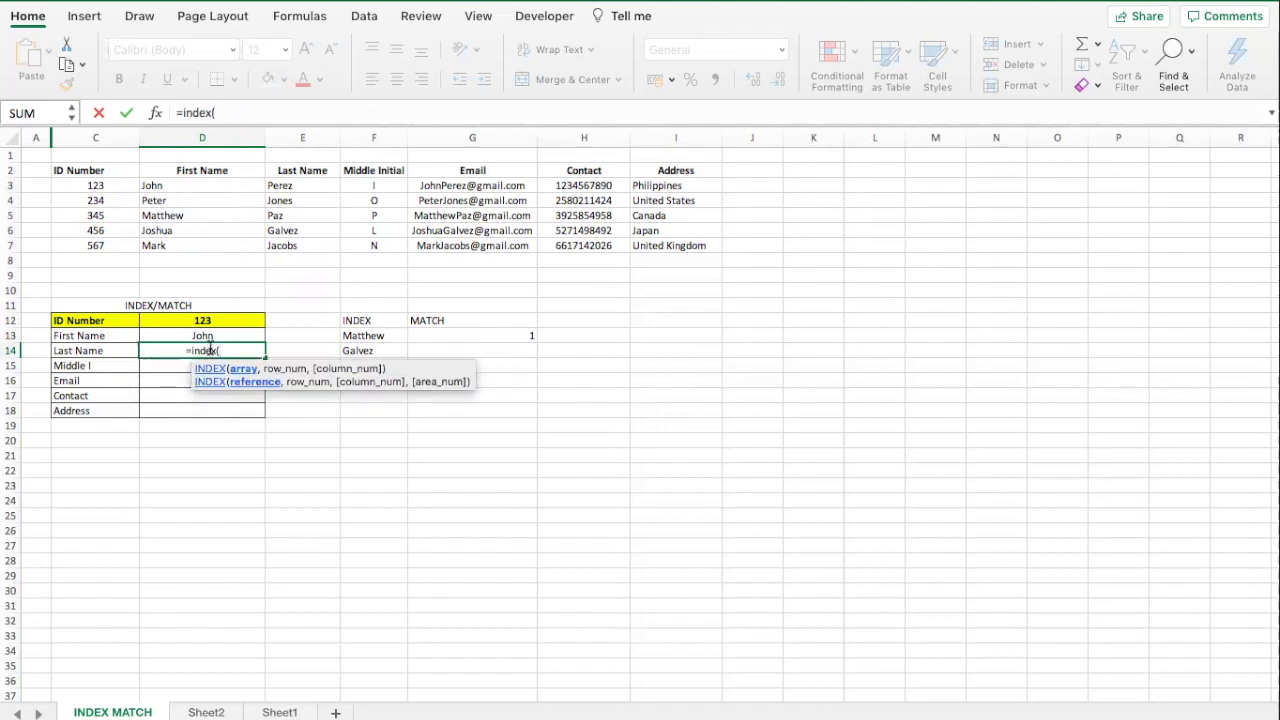
drag(285, 188, 293, 245)
text(,)
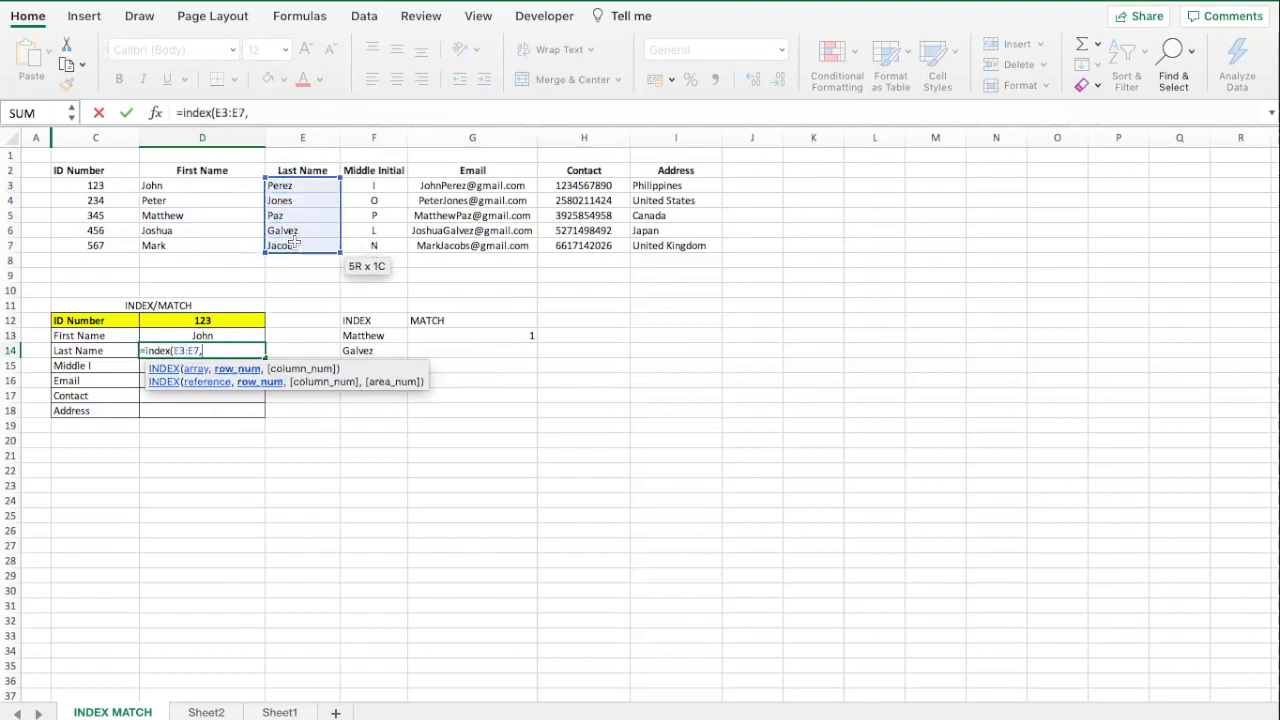
Complete the D14 formula with a nested MATCH of D12 in C3:C7, using match type 0.
text(match()
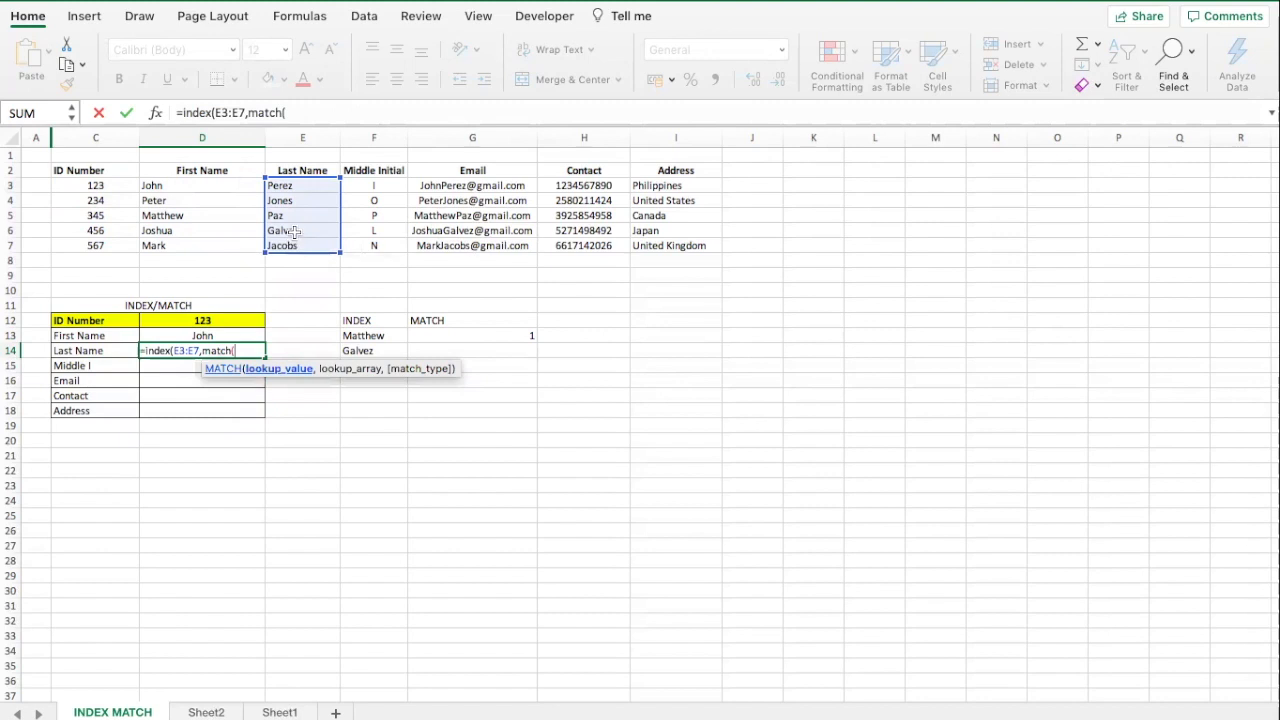
click(223, 314)
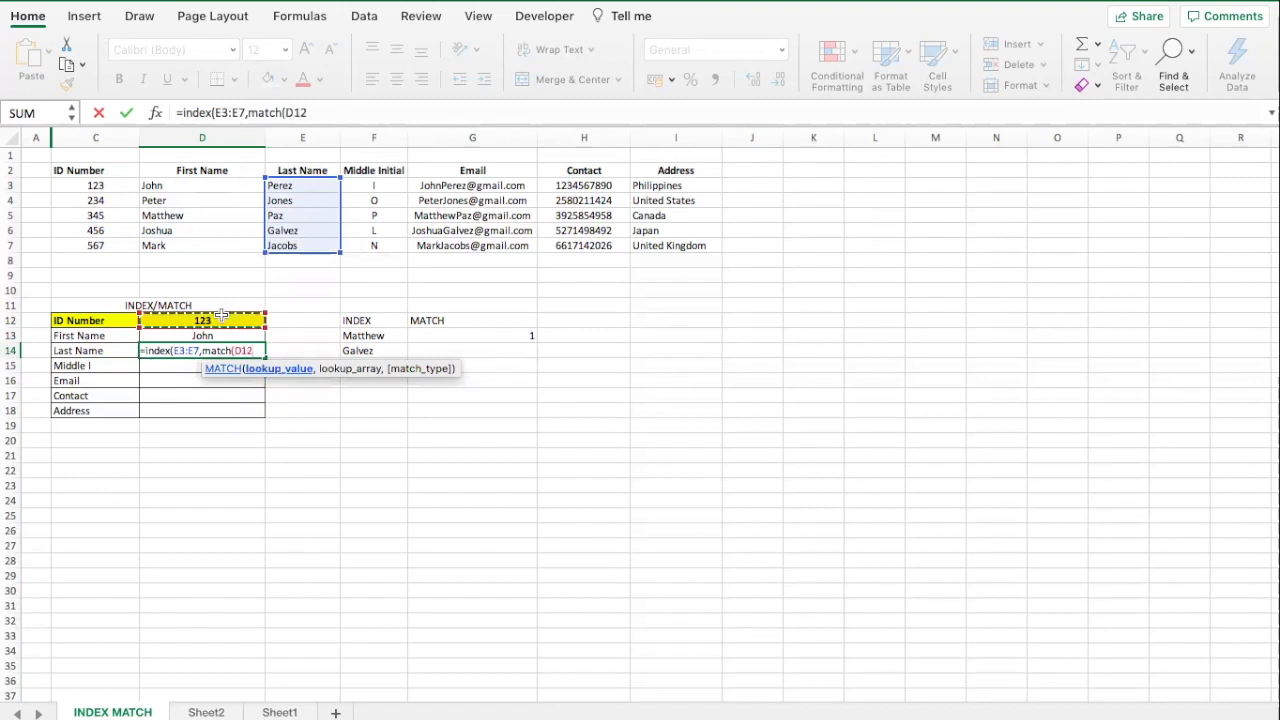
text(,)
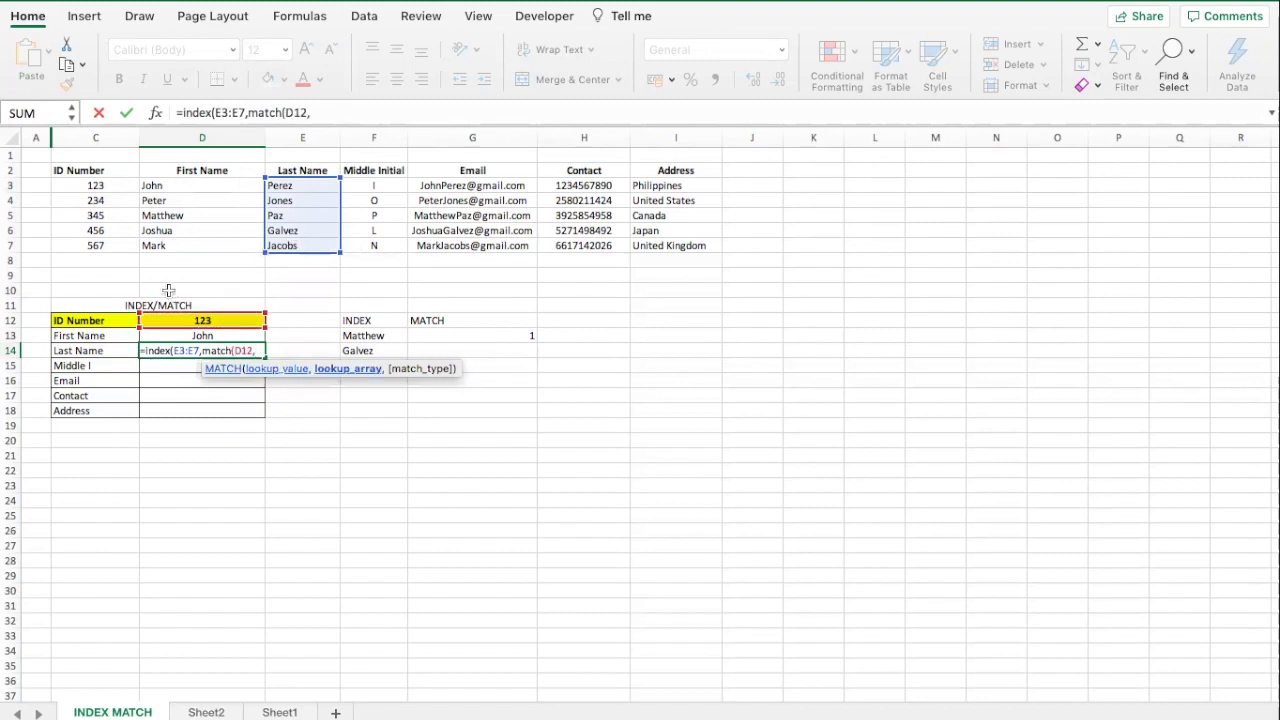
drag(107, 186, 107, 251)
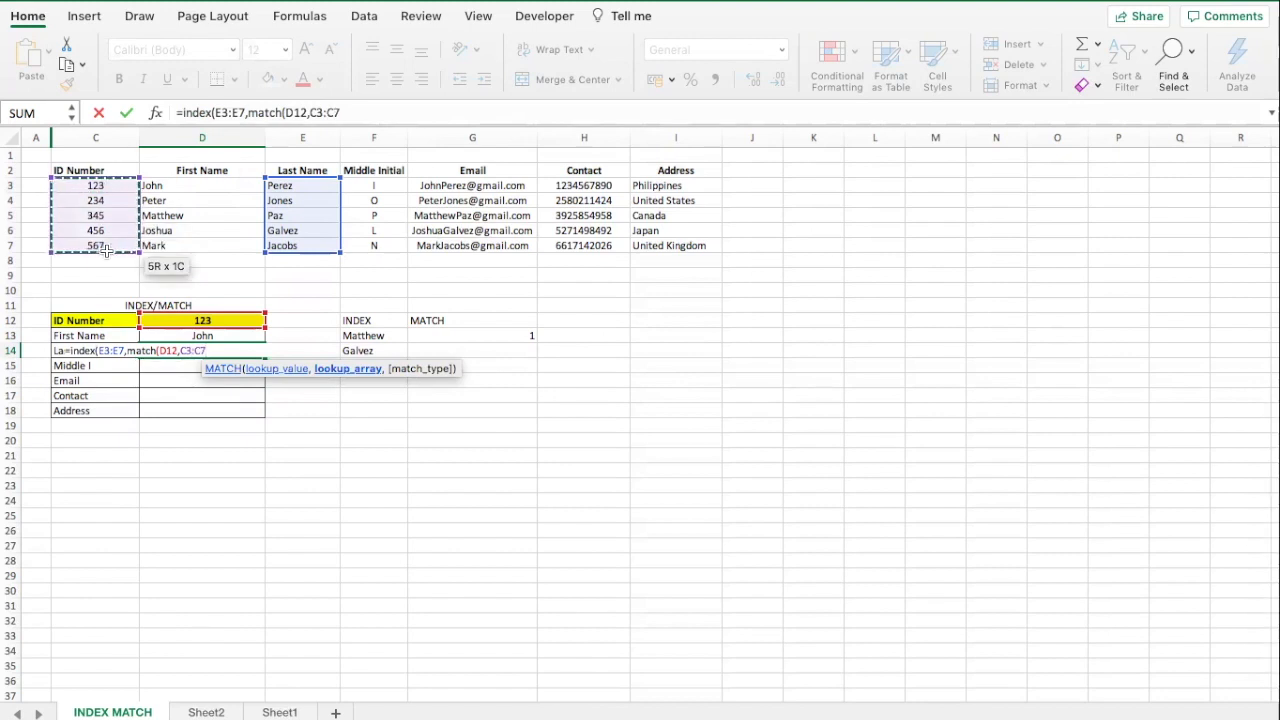
text(,0)))
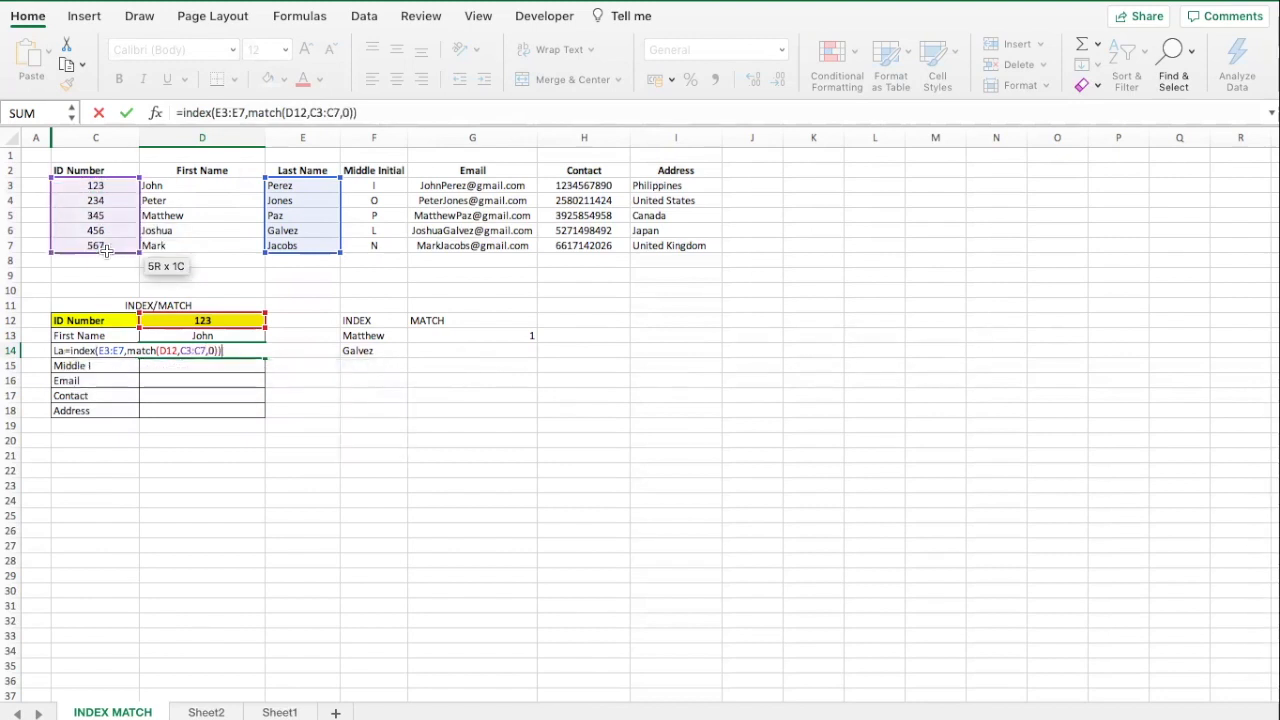
key(Return)
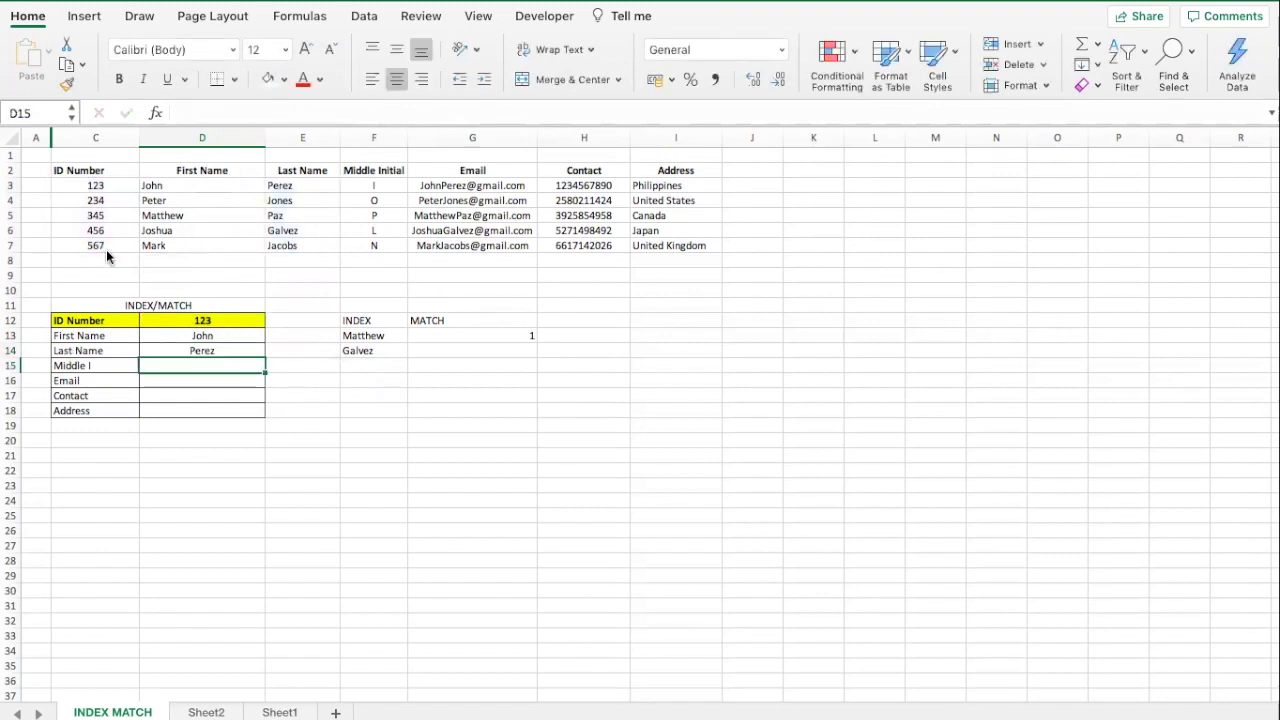
Start an INDEX formula in D15 with the Middle Initial entries F3:F7 as the array.
text(=)
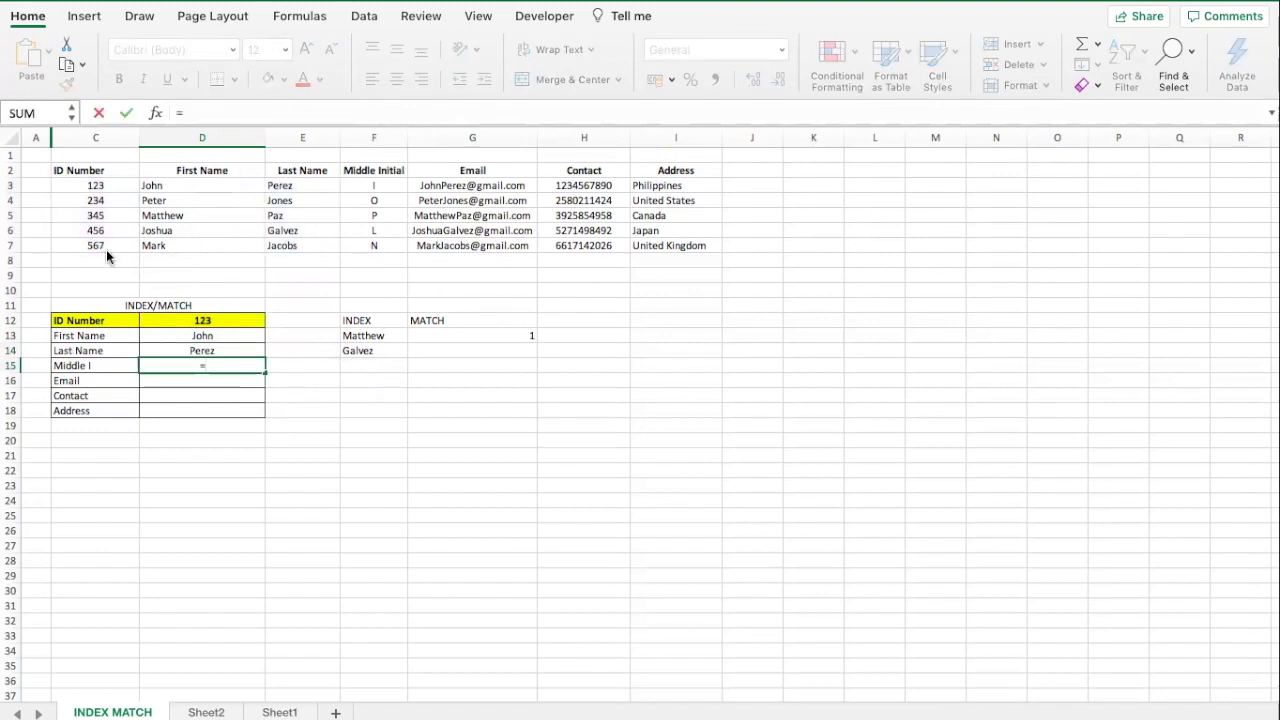
text(index()
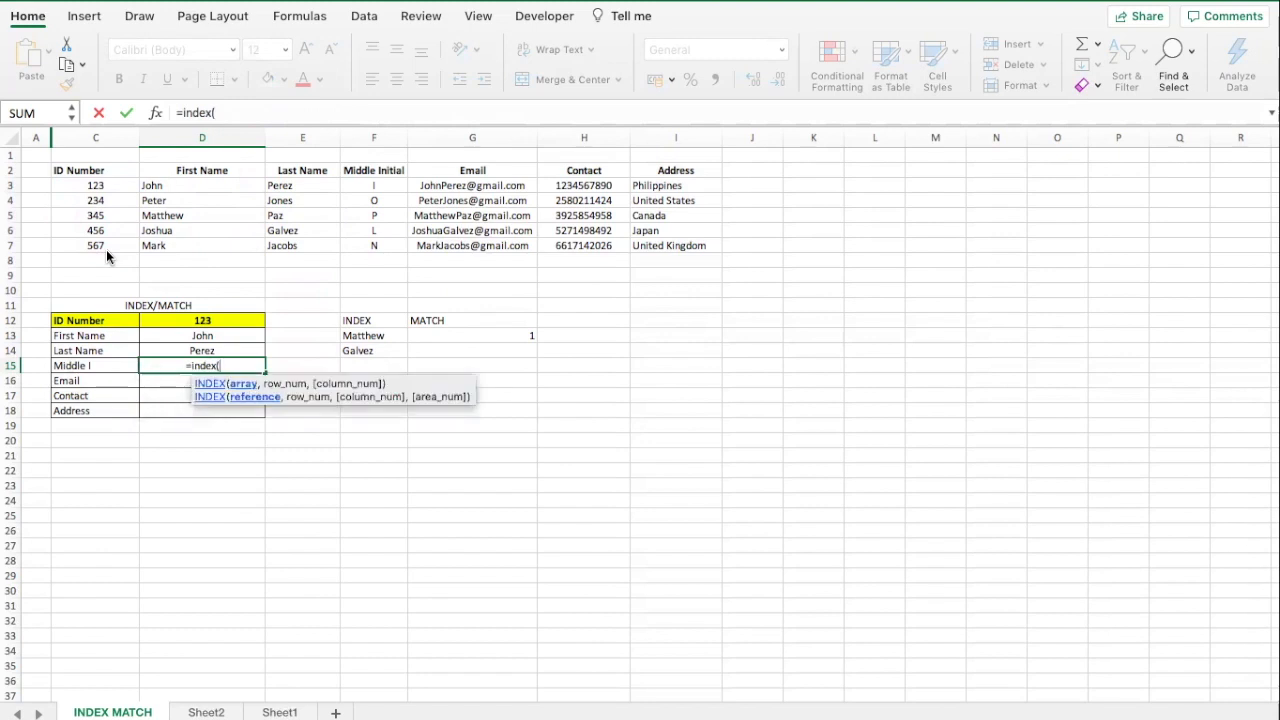
drag(358, 181, 362, 248)
text(,)
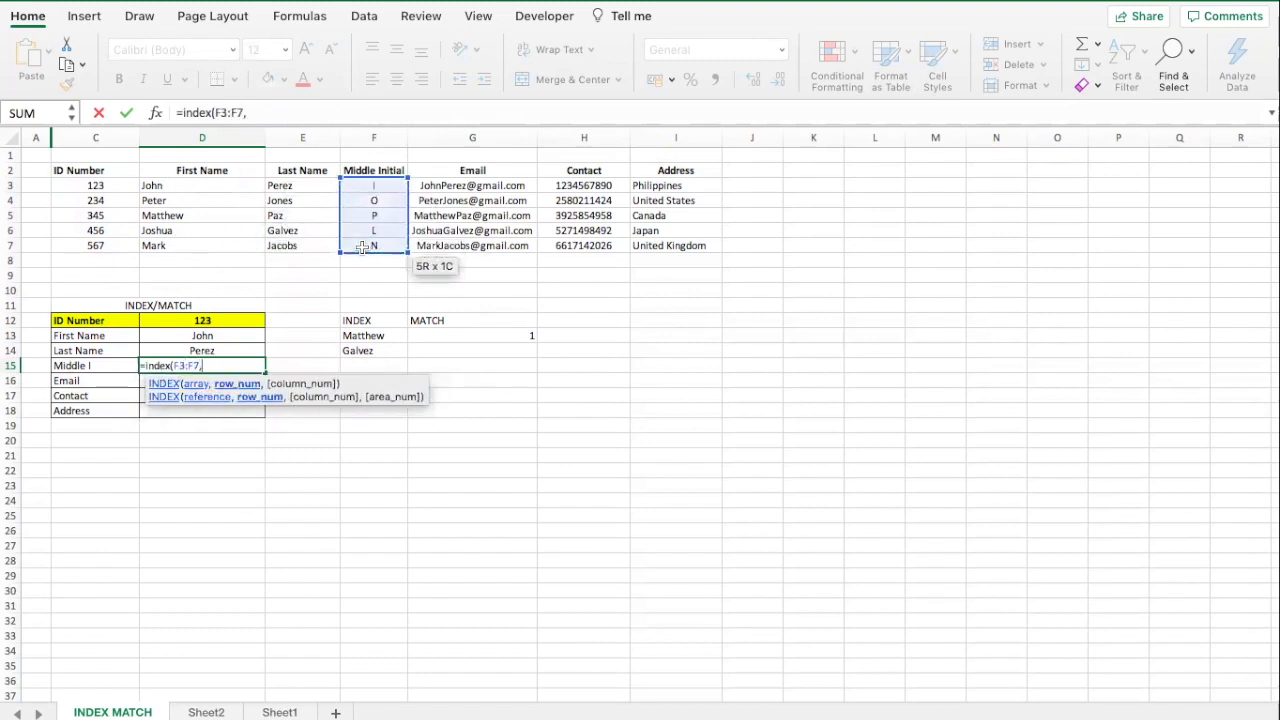
Complete the D15 formula with a nested MATCH of D12 in C3:C7, using match type 0.
text(match()
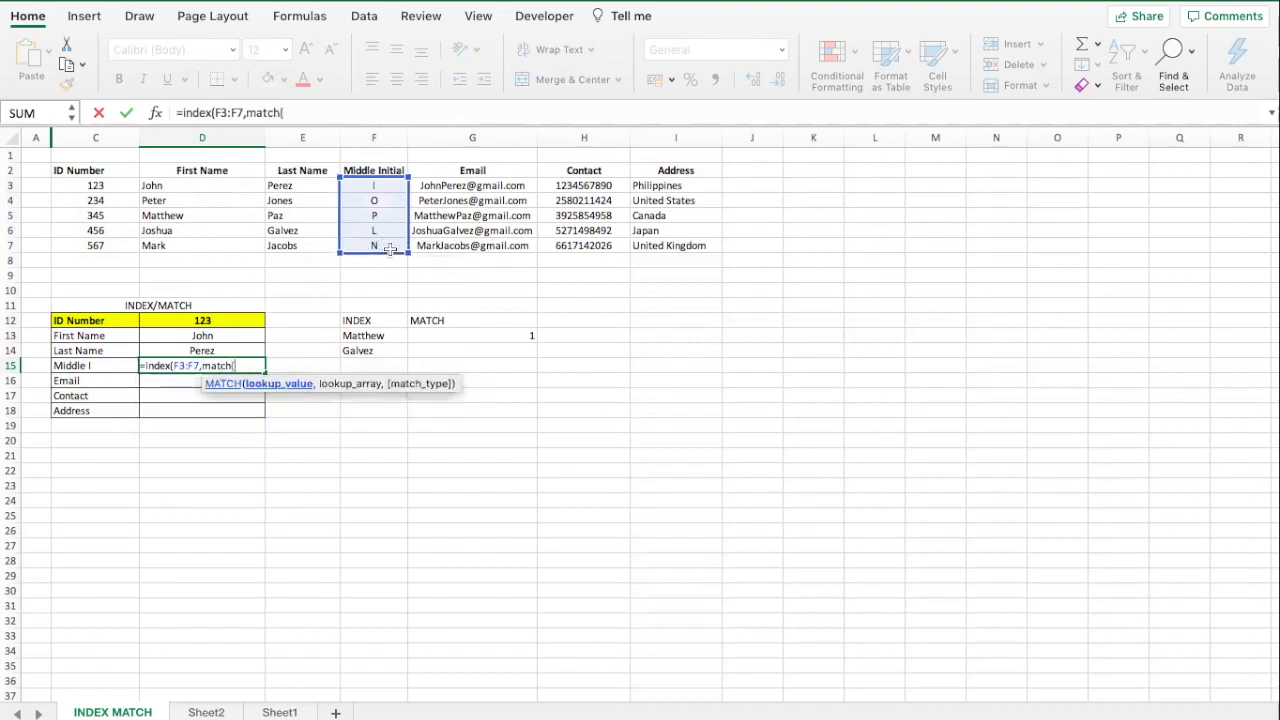
click(240, 317)
text(,)
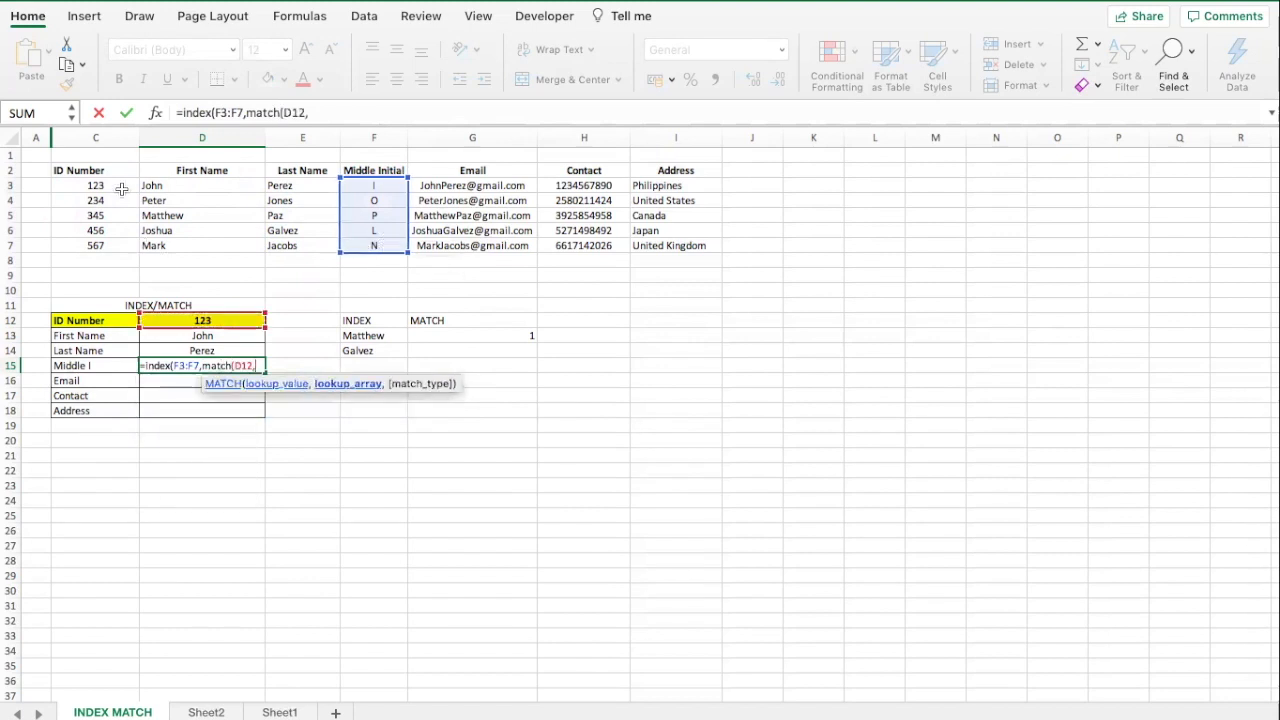
drag(119, 184, 118, 243)
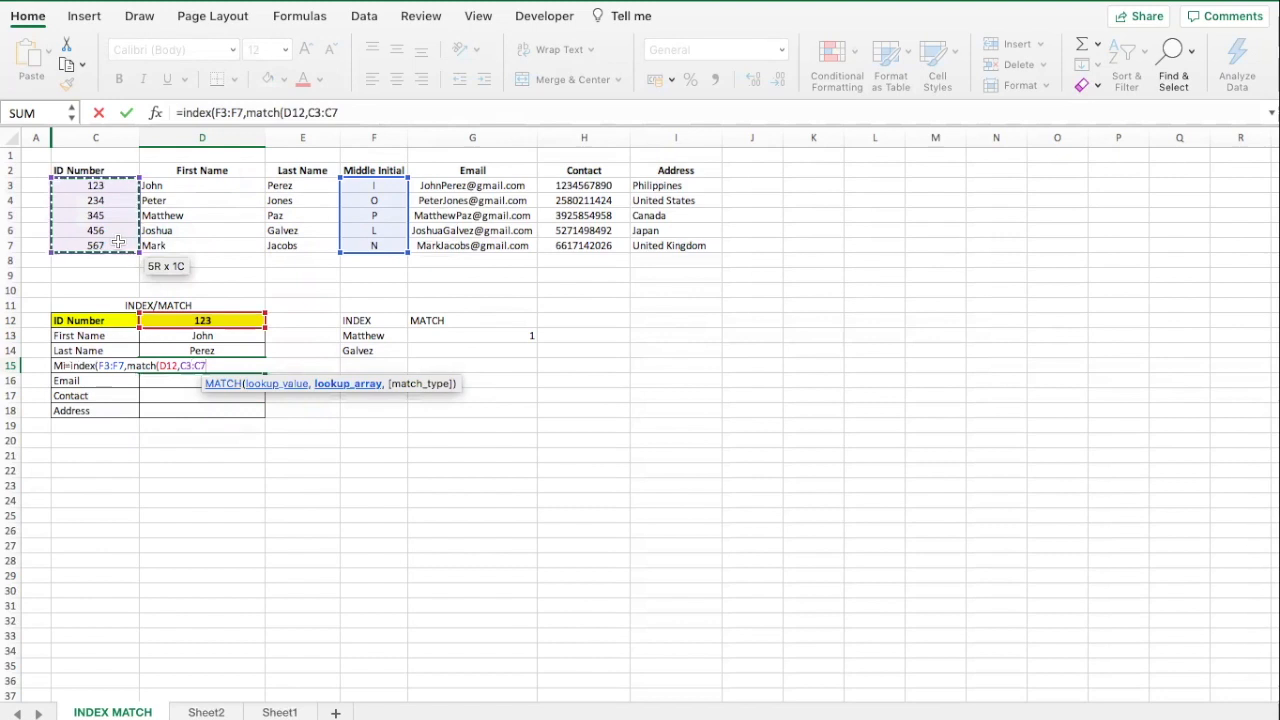
text(,0)))
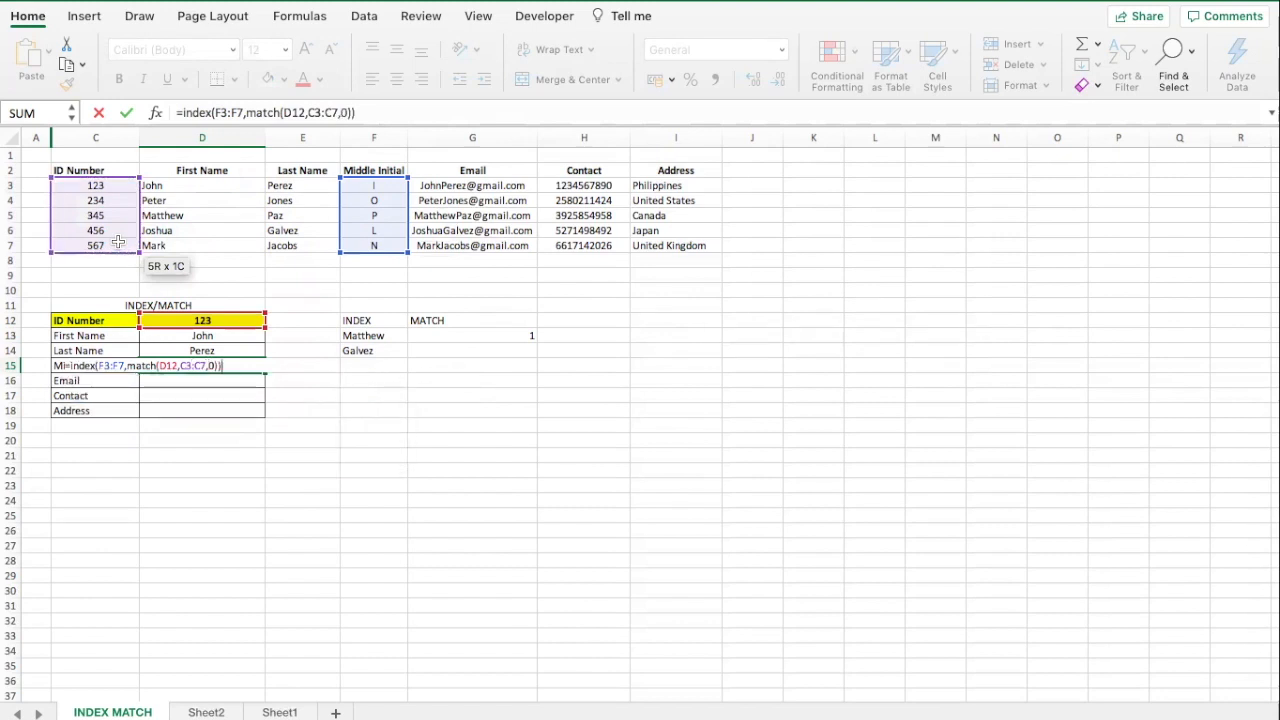
key(Return)
Copy the full formula text from D15 and paste it unchanged into the Email cell D16.
click(213, 362)
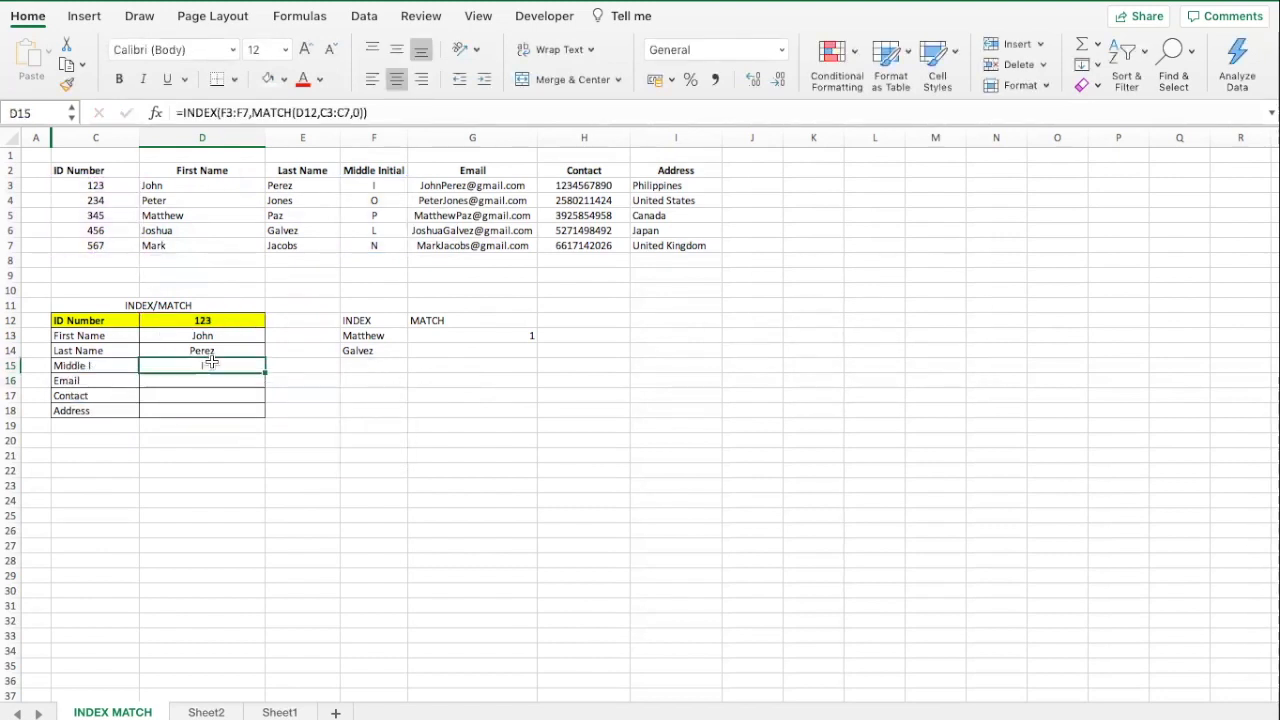
drag(383, 119, 123, 114)
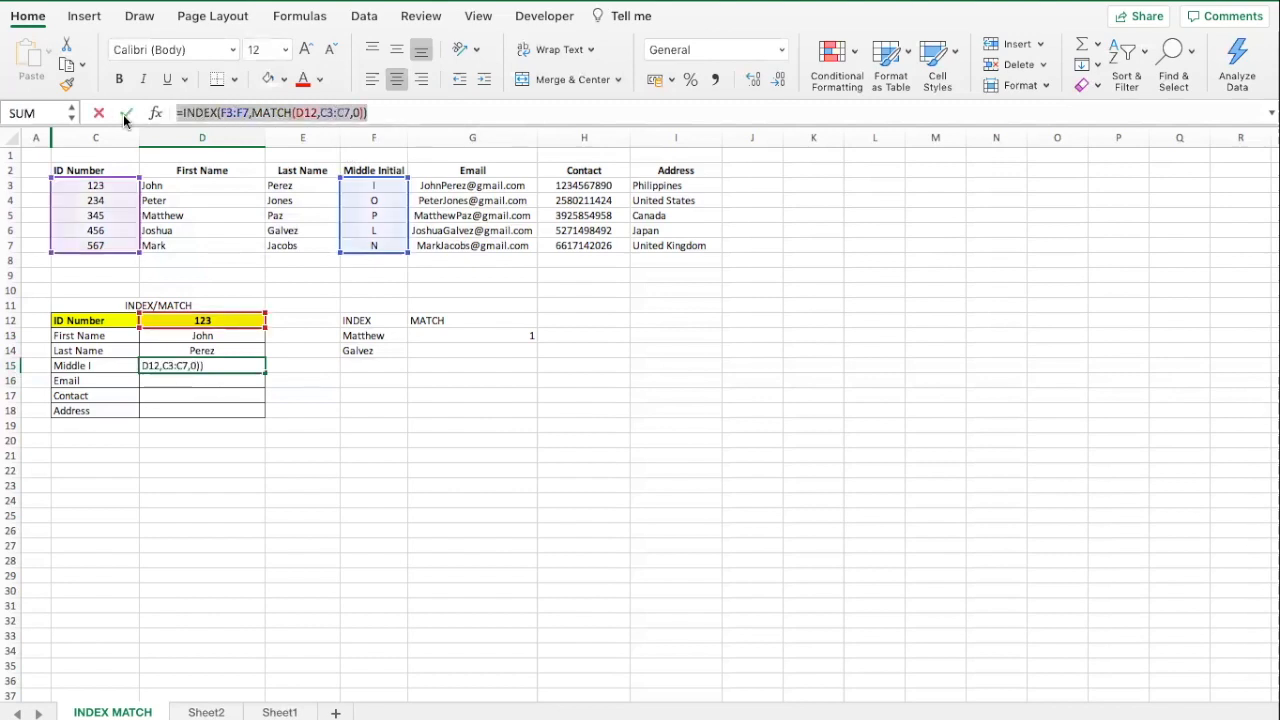
key(super+c)
key(Return)
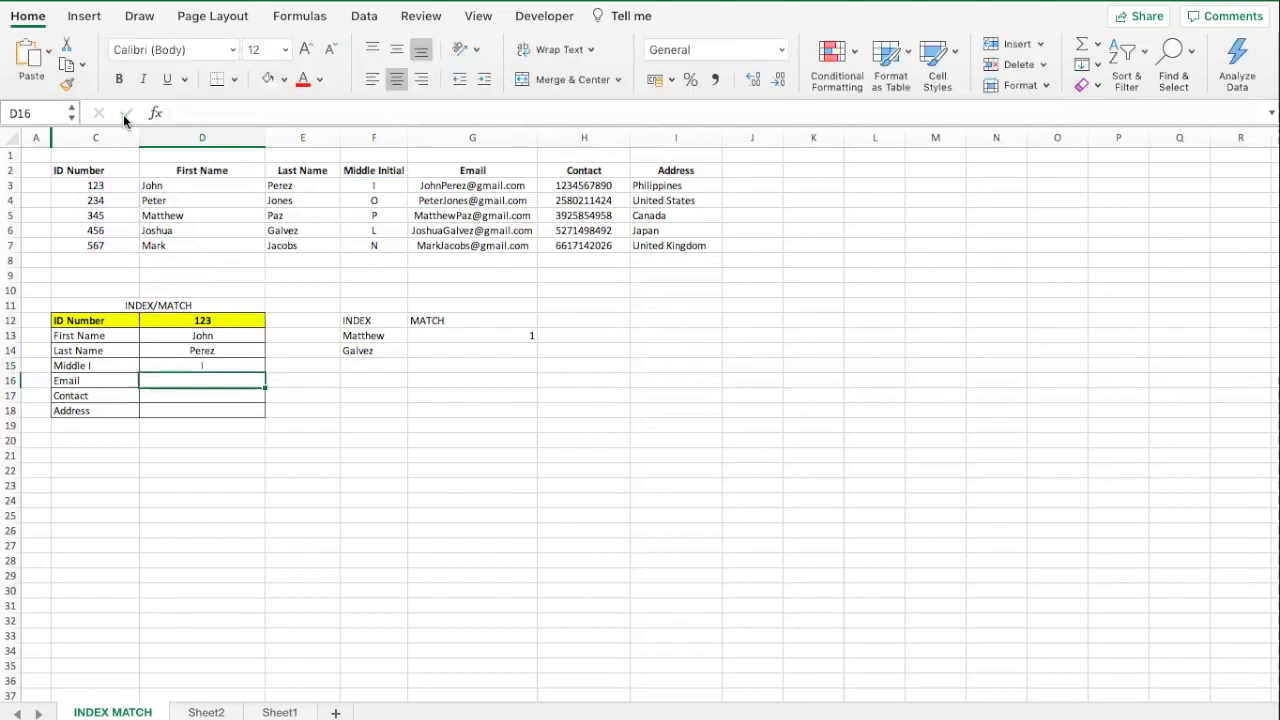
click(240, 112)
key(super+v)
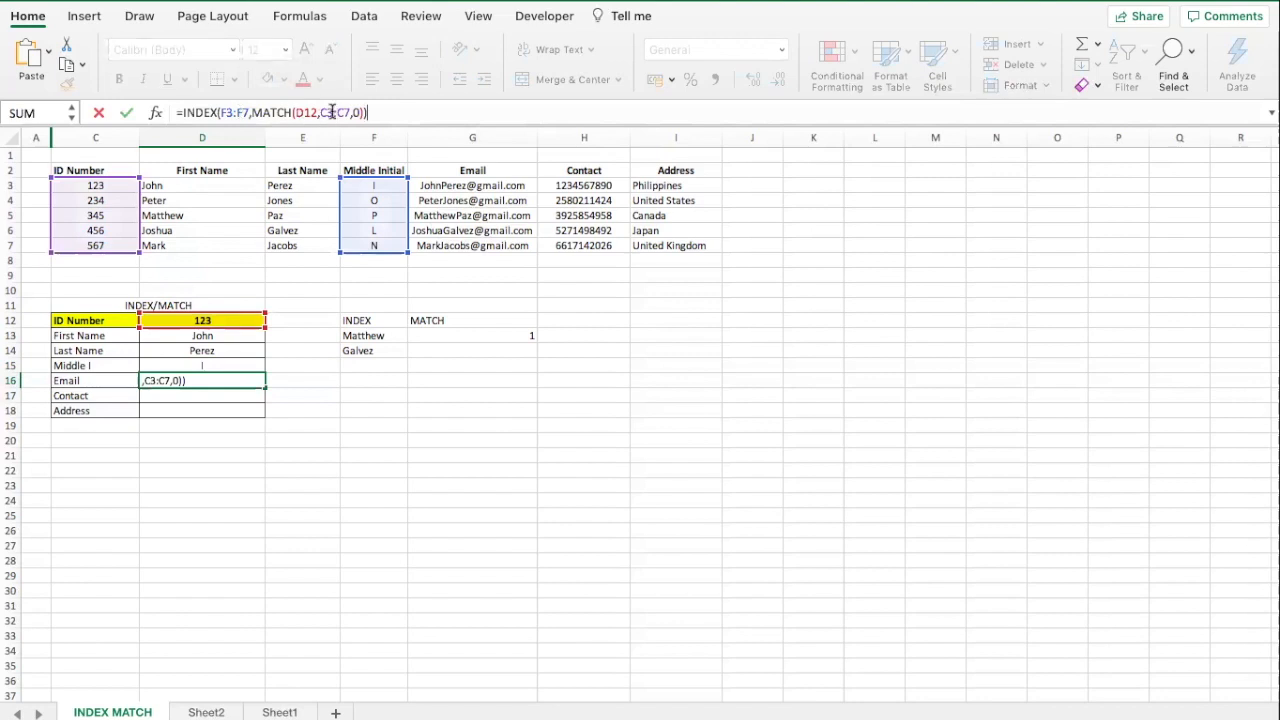
Replace the array F3:F7 in the D16 formula with the Email entries G3:G7.
click(251, 112)
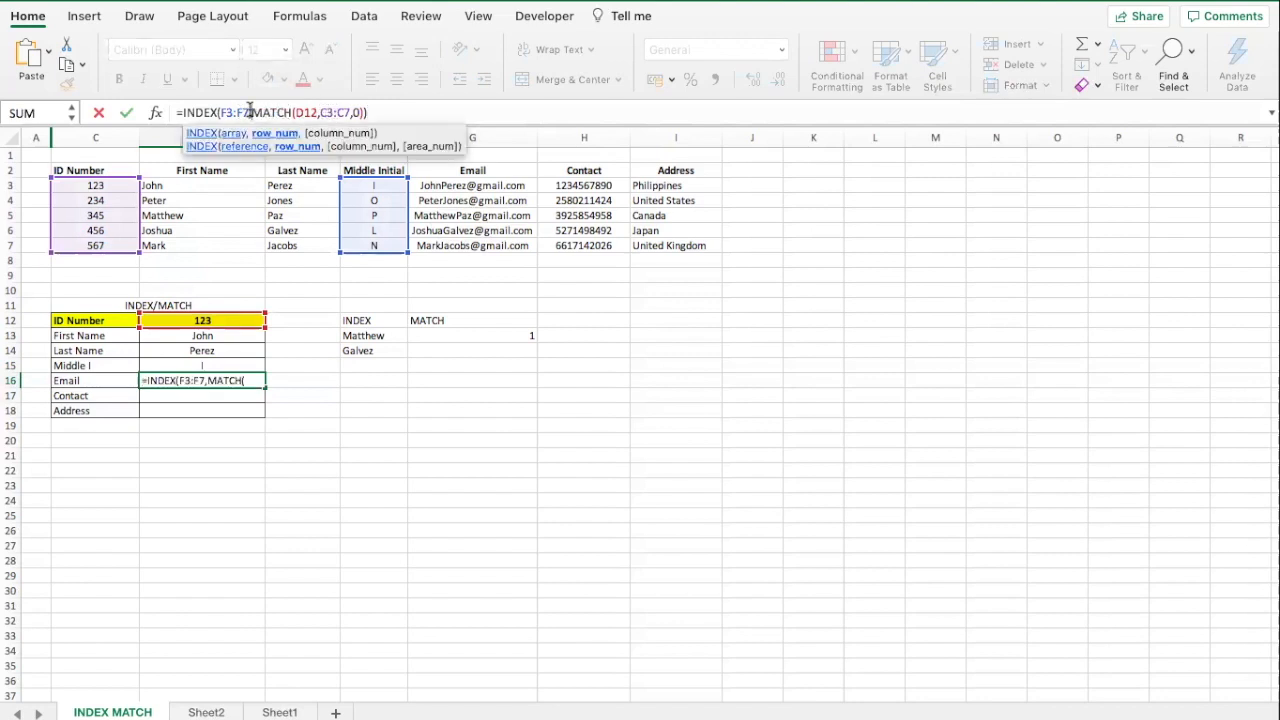
key(BackSpace)
key(BackSpace)
key(BackSpace)
key(BackSpace)
key(BackSpace)
key(BackSpace)
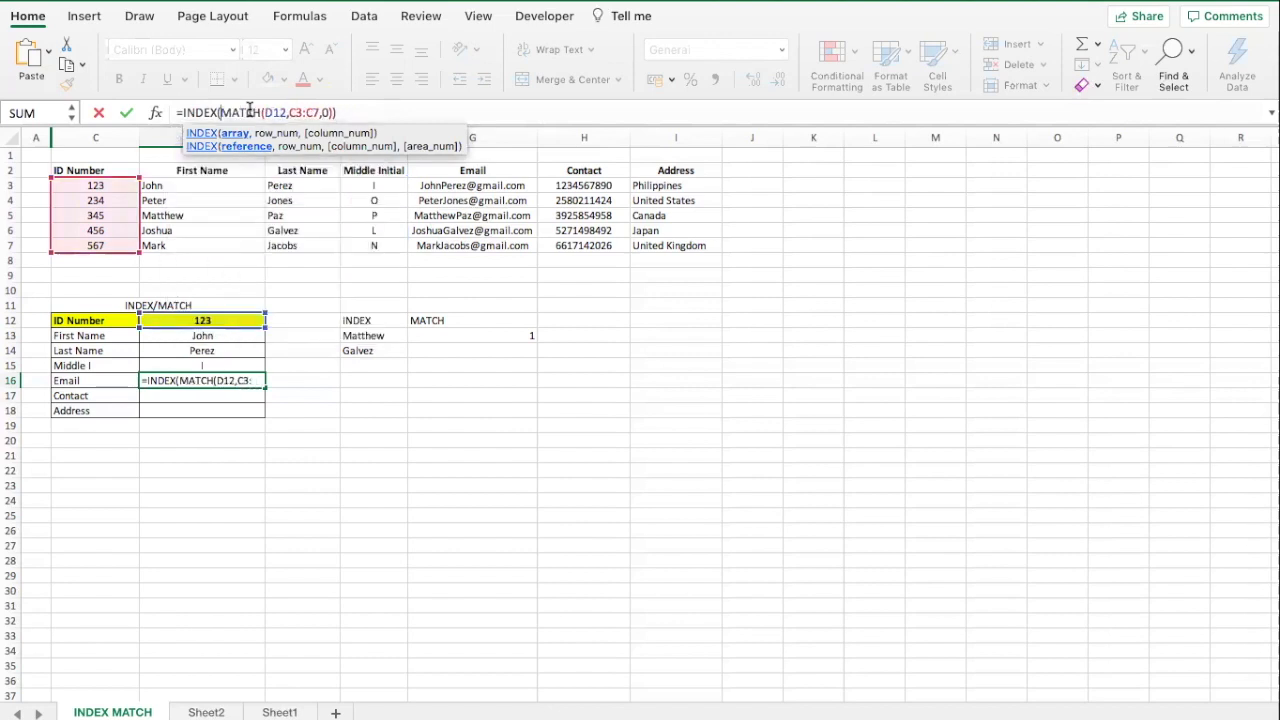
drag(500, 185, 497, 243)
text(,)
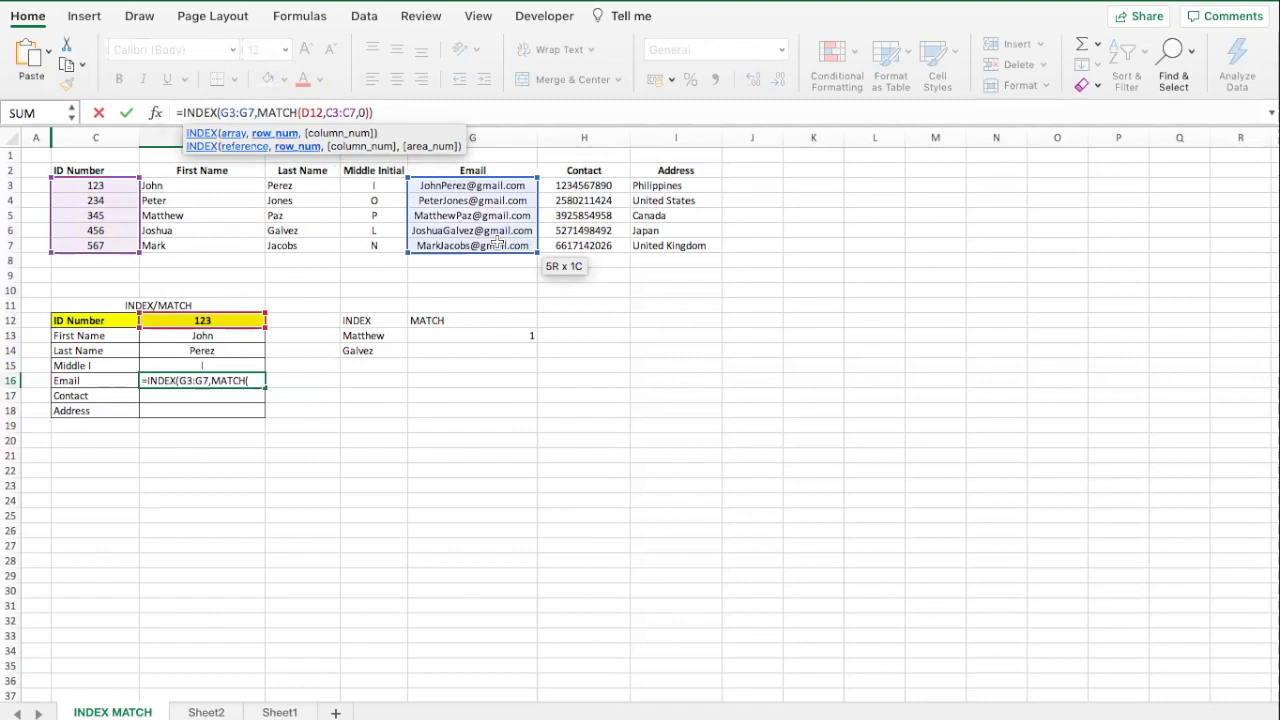
key(Return)
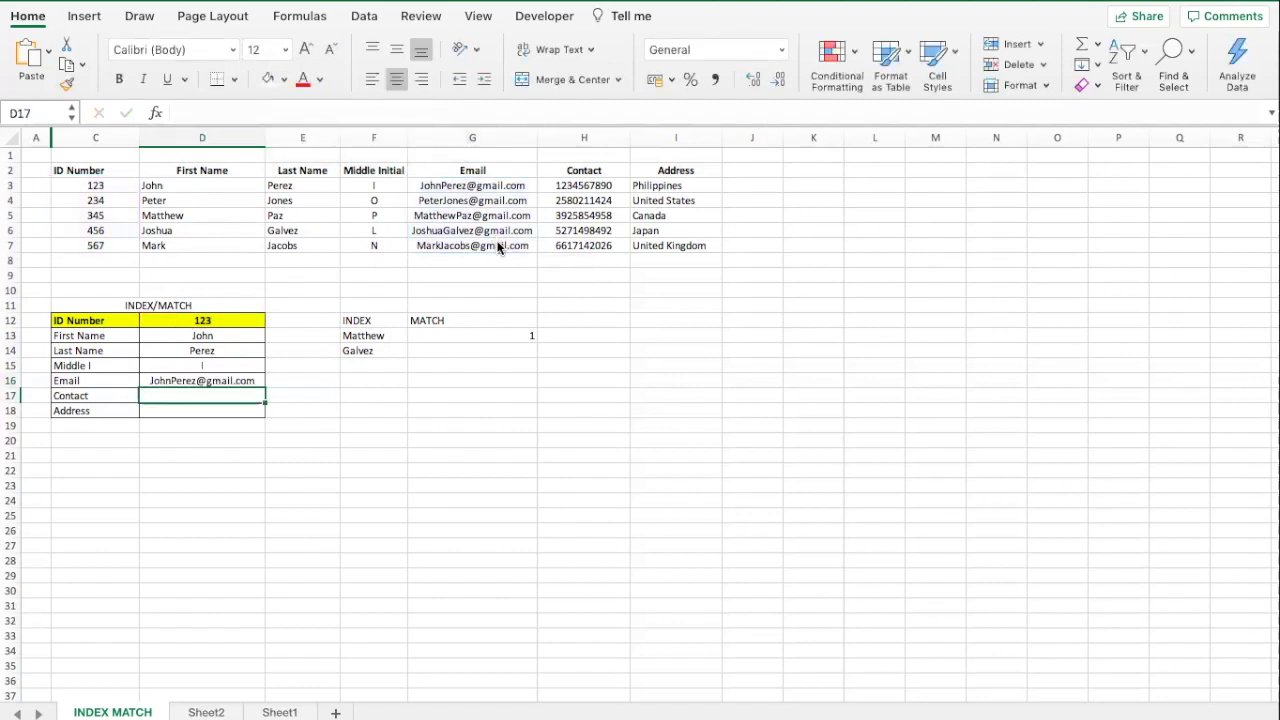
Fill the Contact cell D17 with the copied formula, replacing its array with the Contact entries H3:H7.
click(458, 111)
key(super+v)
drag(250, 113, 222, 113)
key(BackSpace)
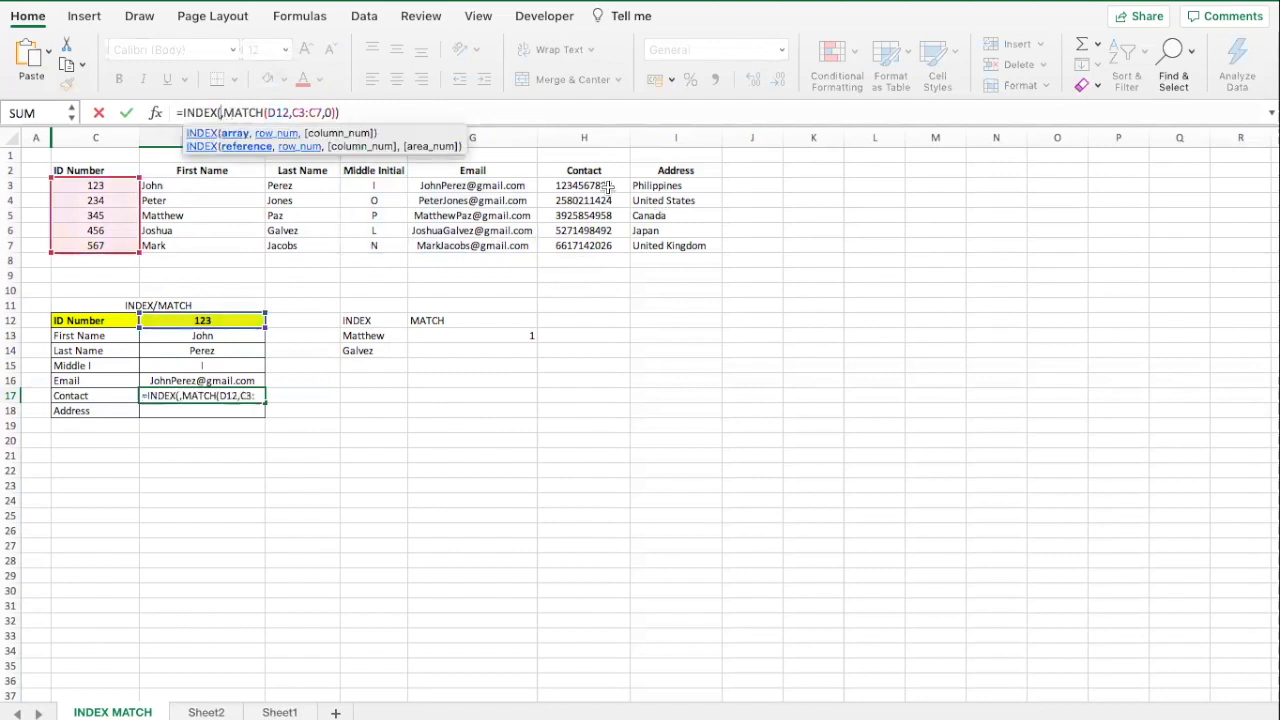
drag(584, 186, 605, 238)
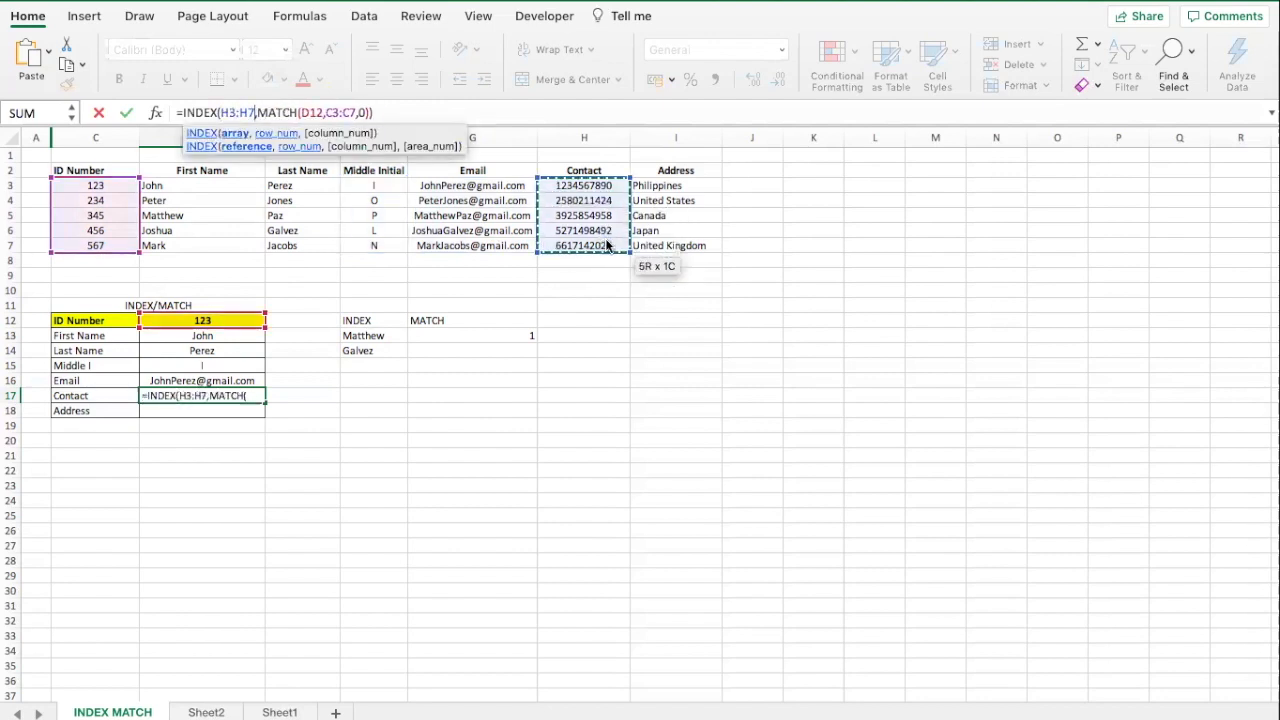
key(Return)
Fill the Address cell D18 with the copied formula, replacing its array with the Address entries I3:I7.
click(410, 112)
key(ctrl+v)
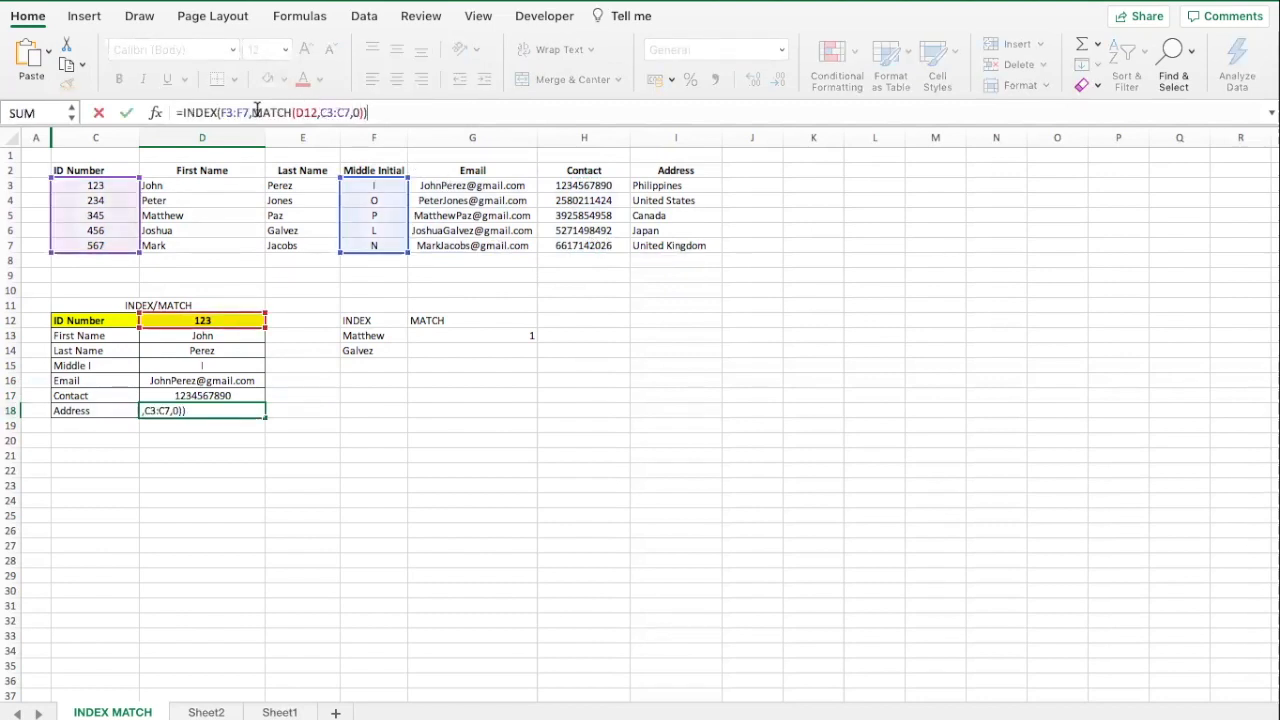
drag(250, 112, 222, 112)
key(BackSpace)
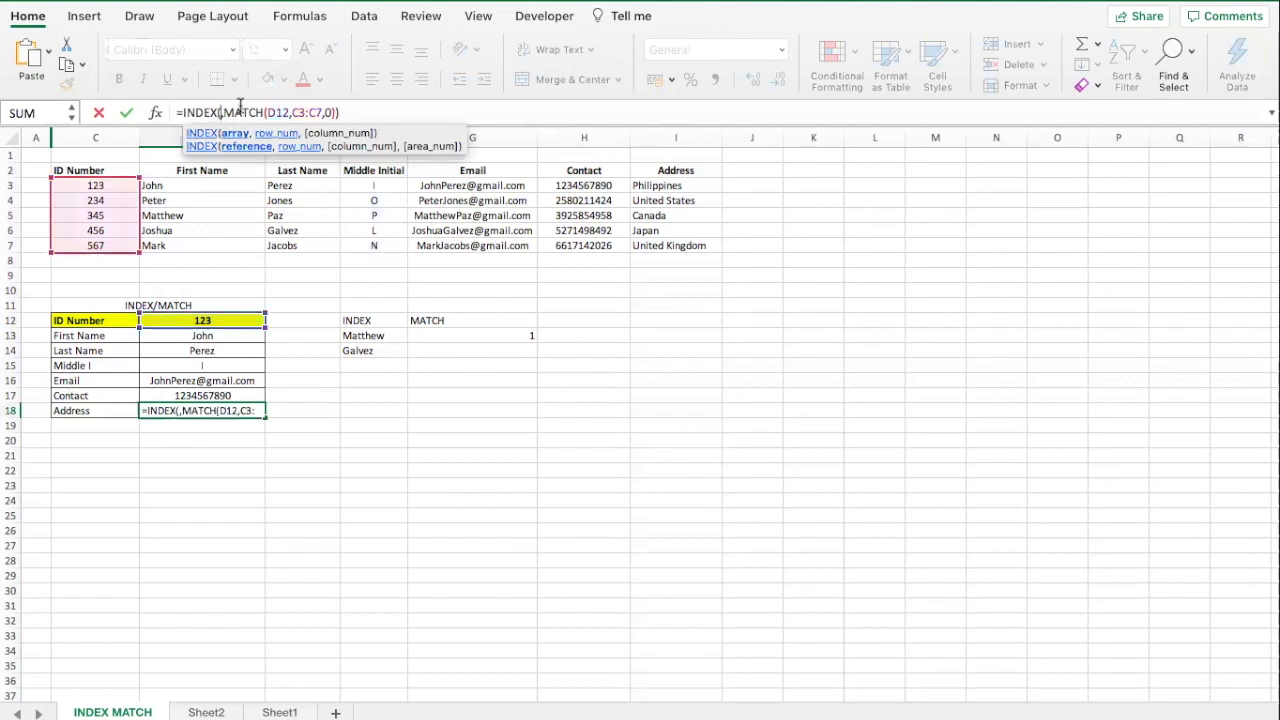
click(688, 187)
drag(688, 187, 684, 247)
key(Return)
click(345, 577)
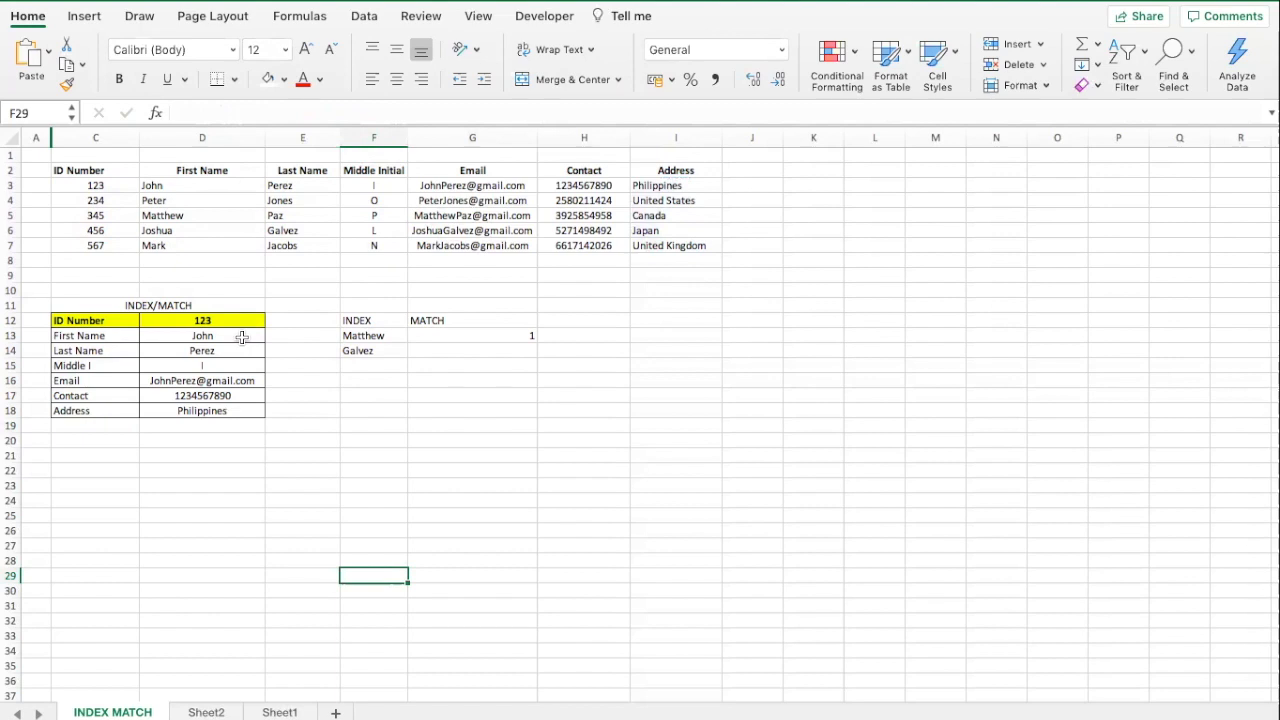
Choose the third ID number from the dropdown list in D12.
click(190, 349)
click(259, 322)
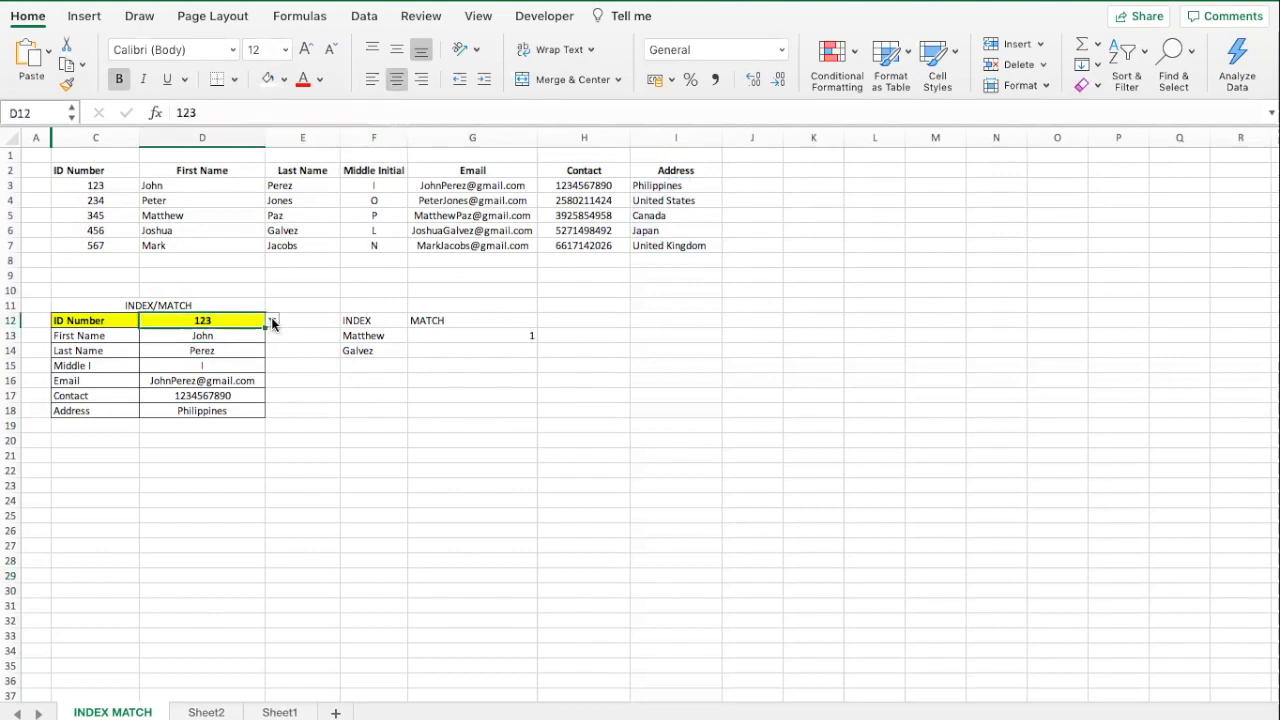
click(271, 320)
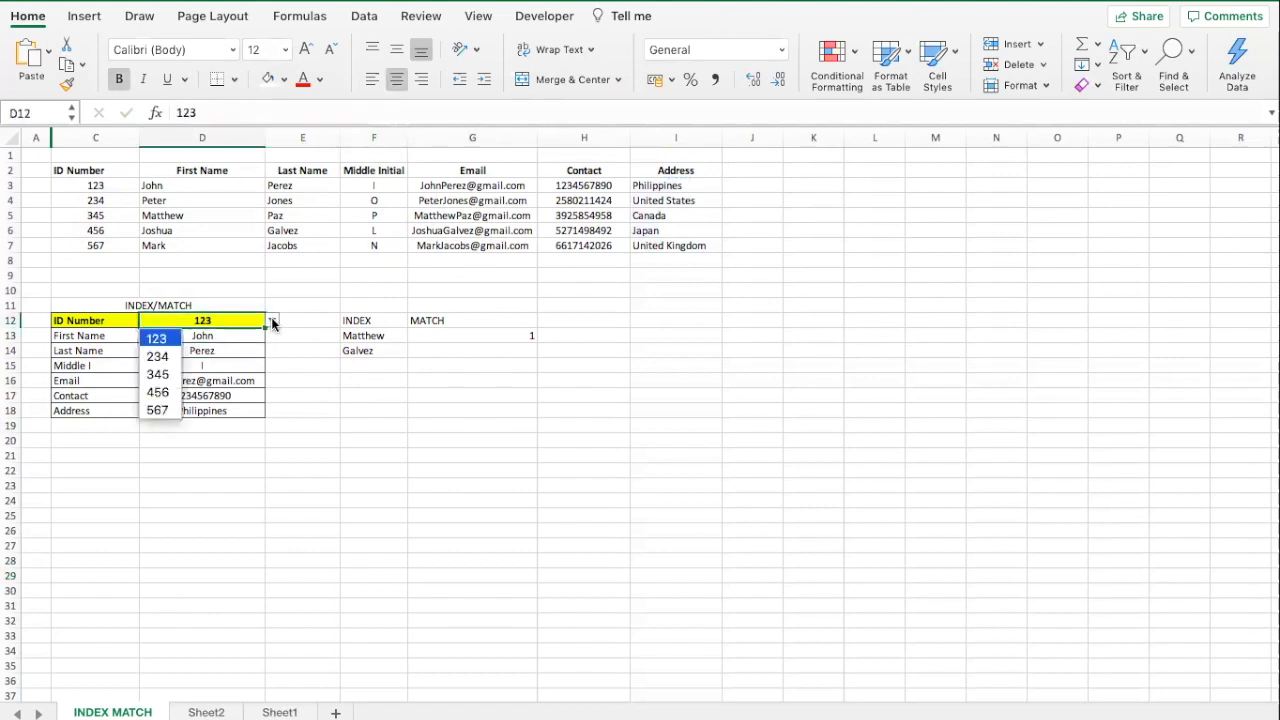
click(158, 374)
Compare the source record in C5:I5 with the looked-up details in D13:D18.
click(107, 216)
drag(107, 216, 705, 215)
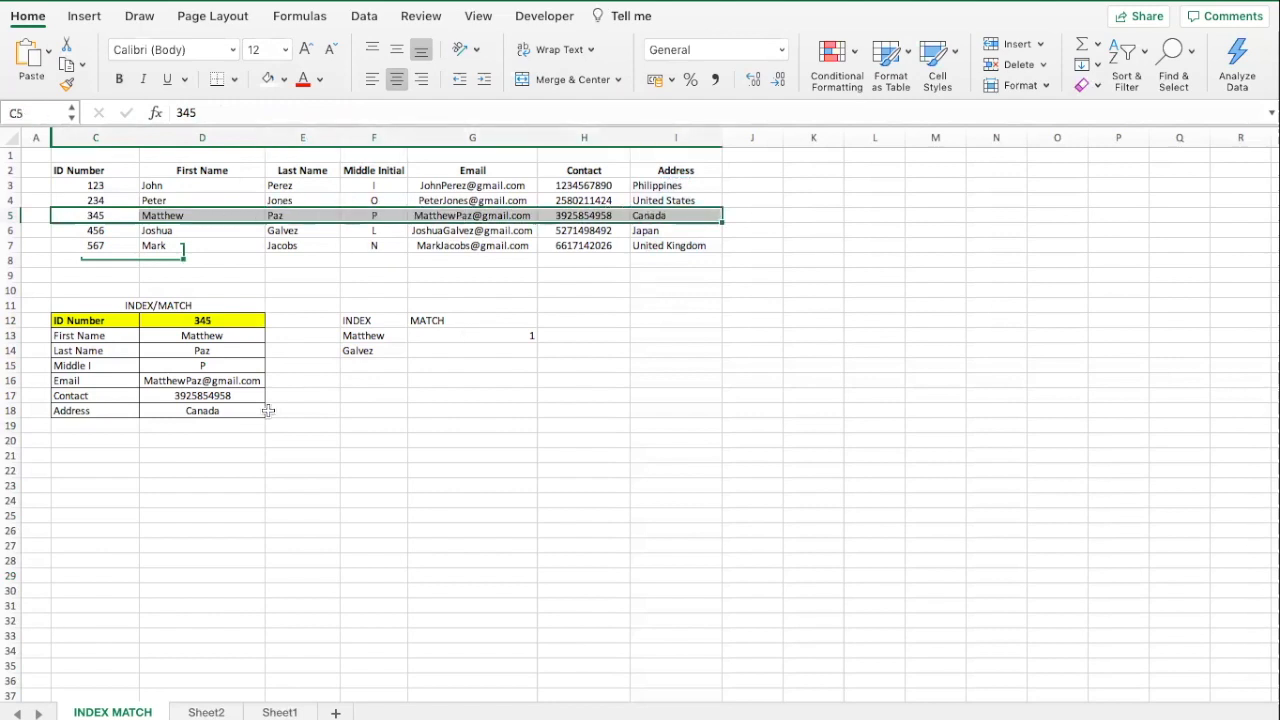
click(228, 410)
click(202, 491)
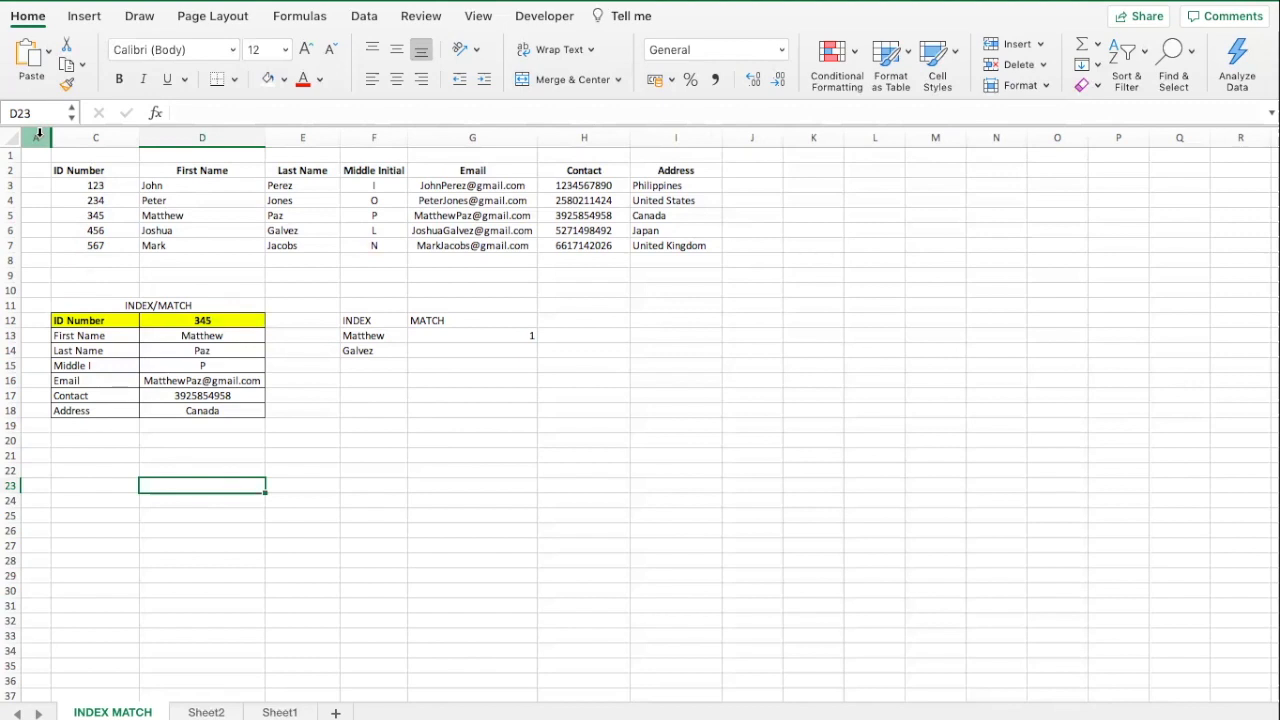
Unhide the hidden column B between columns A and C.
drag(38, 133, 80, 133)
right_click(74, 133)
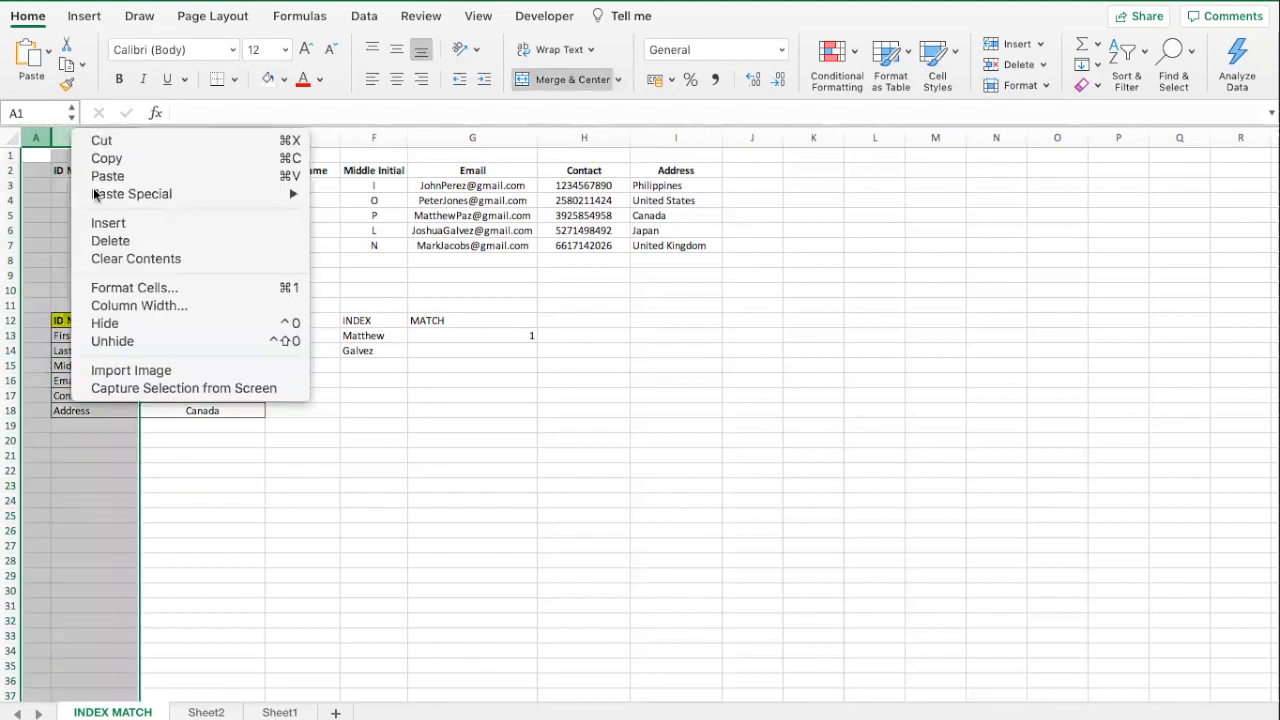
click(121, 338)
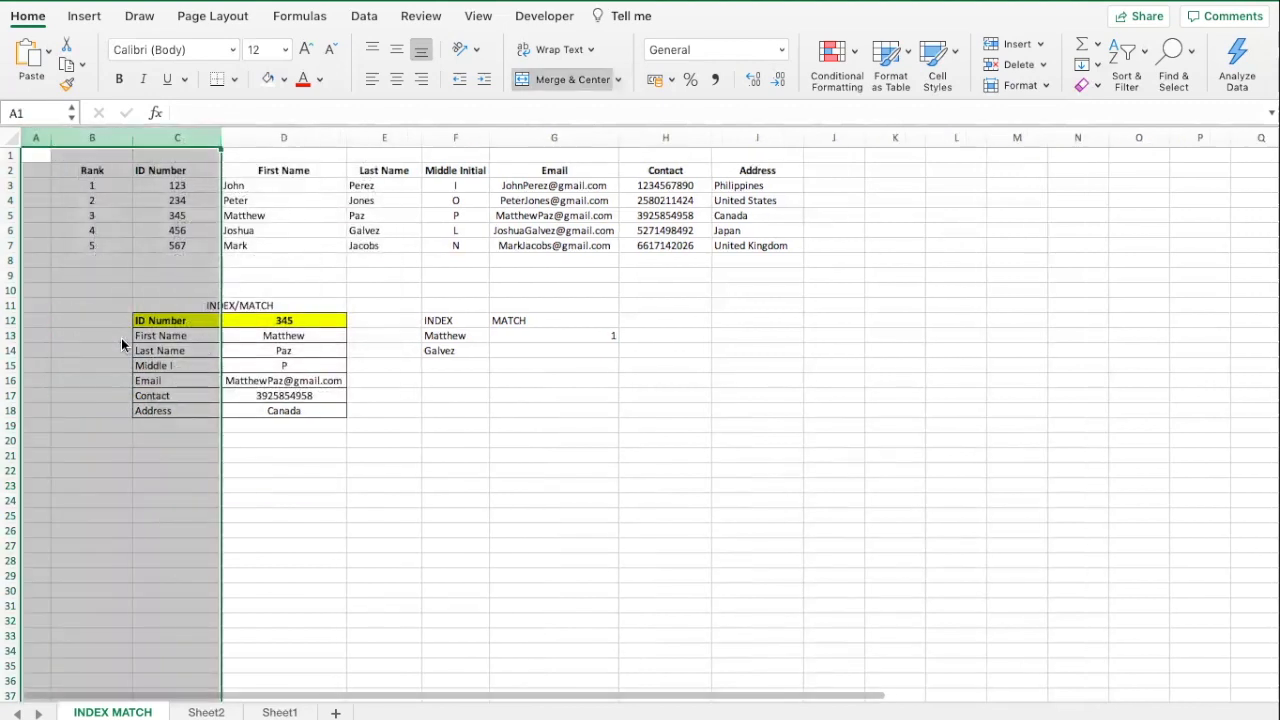
click(177, 410)
click(177, 441)
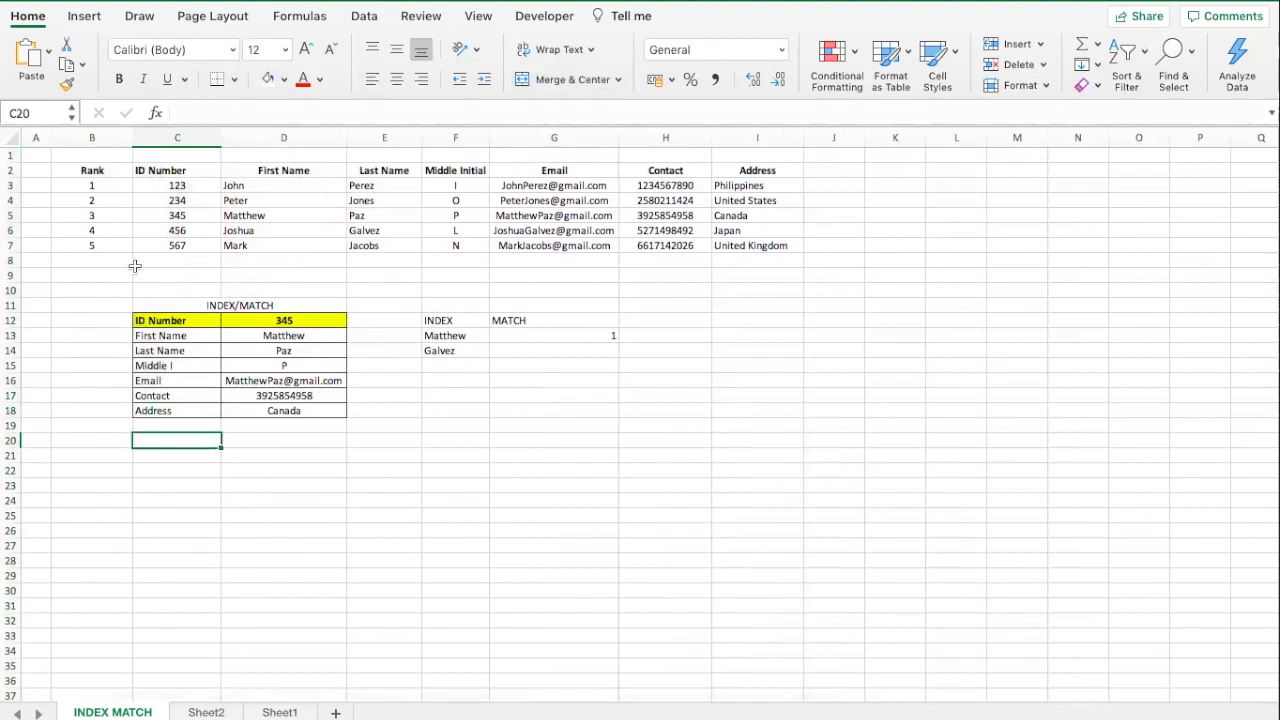
Add the label Rank in C19, below the Address label.
click(92, 172)
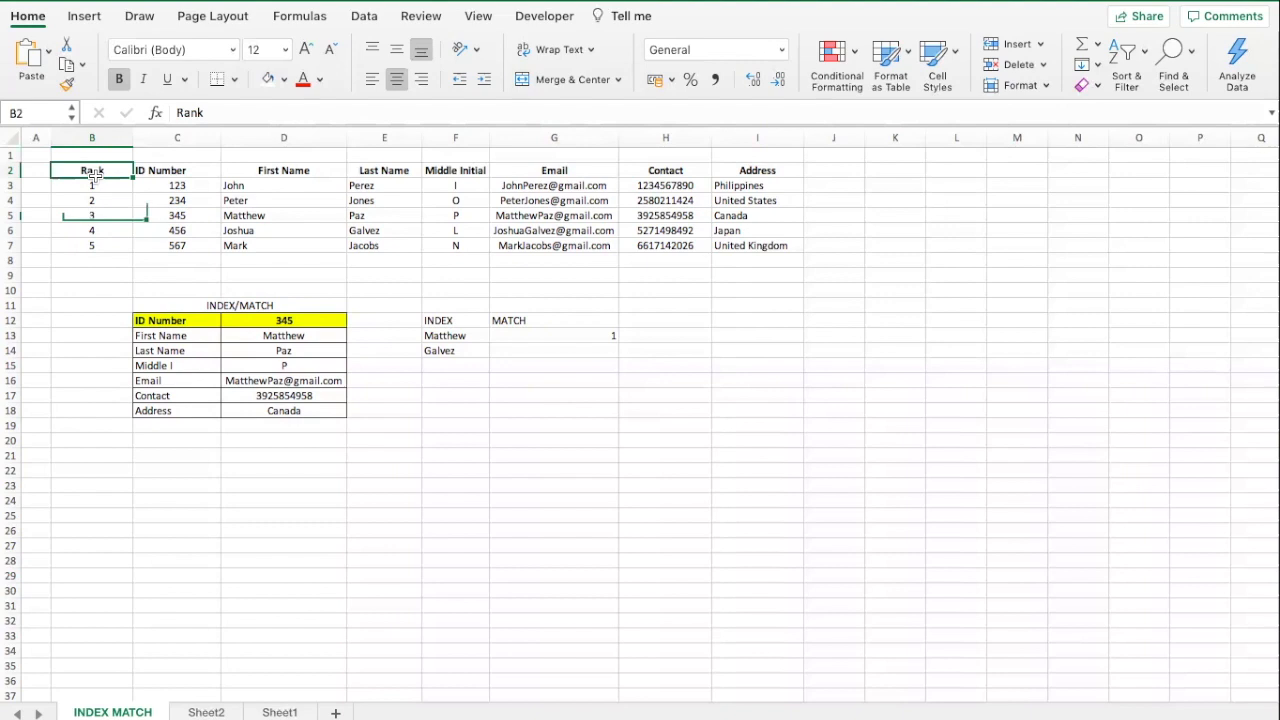
click(171, 429)
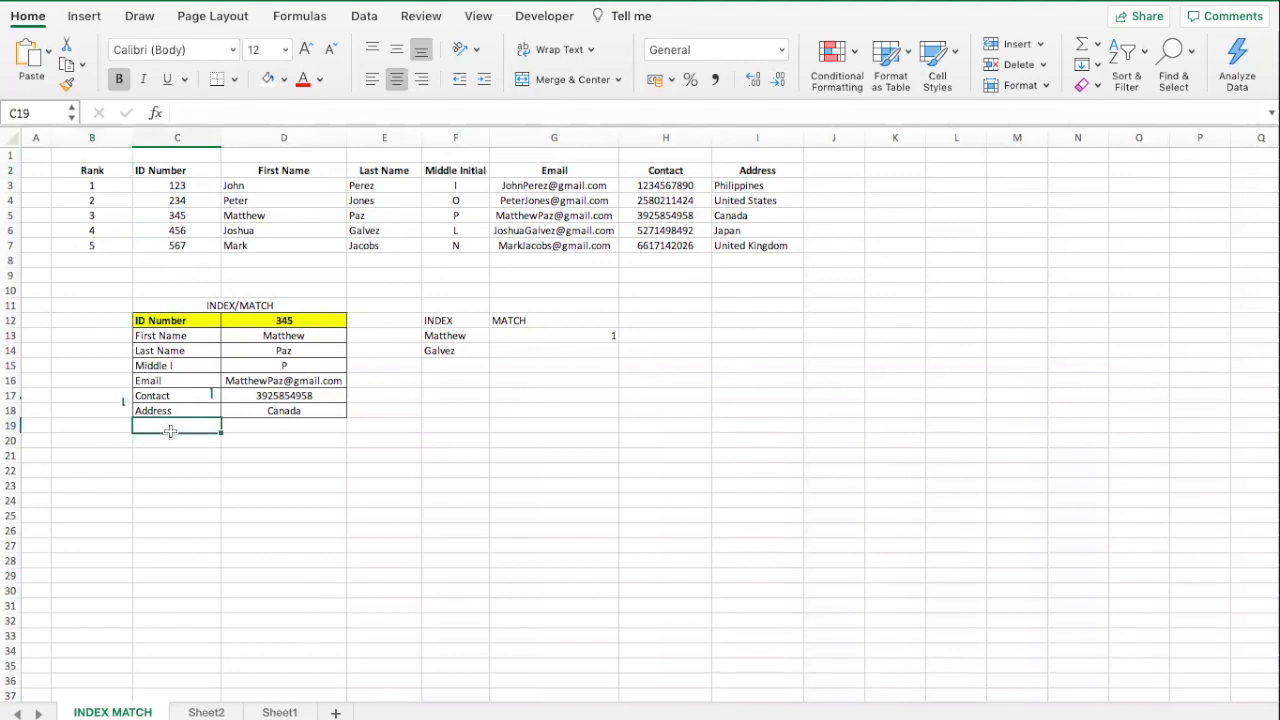
text(Rank)
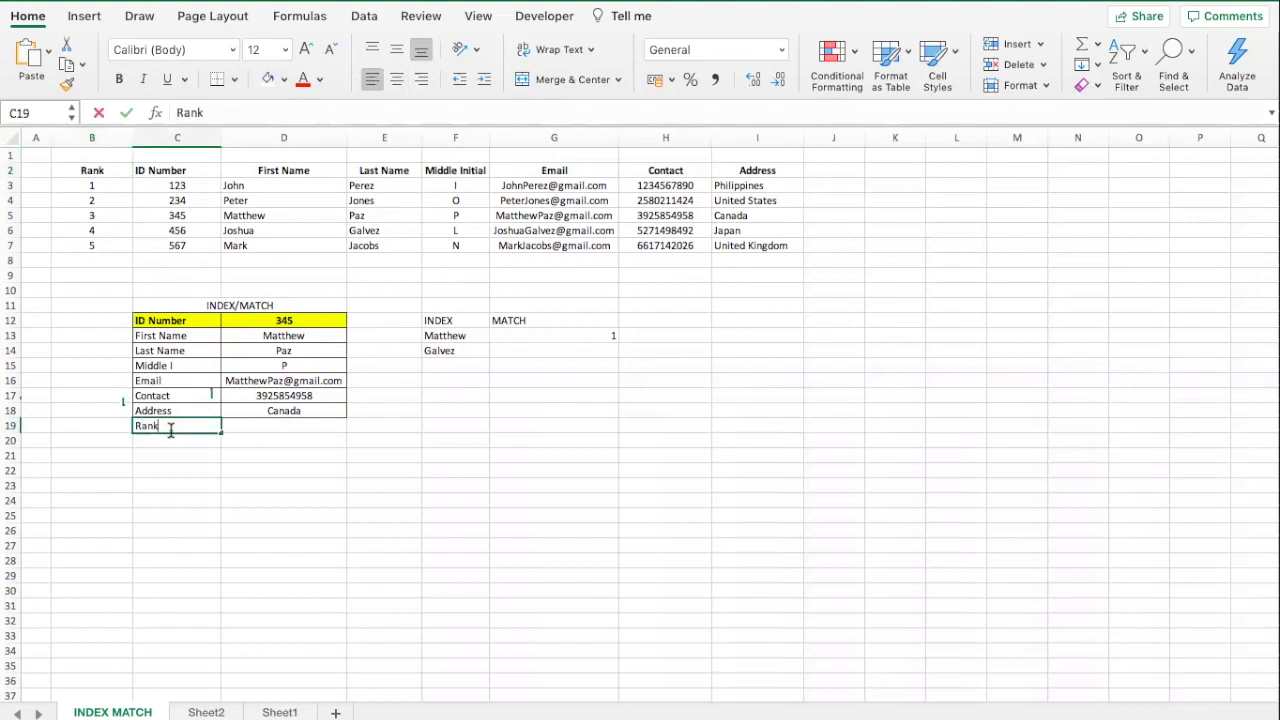
key(Tab)
text(=C1)
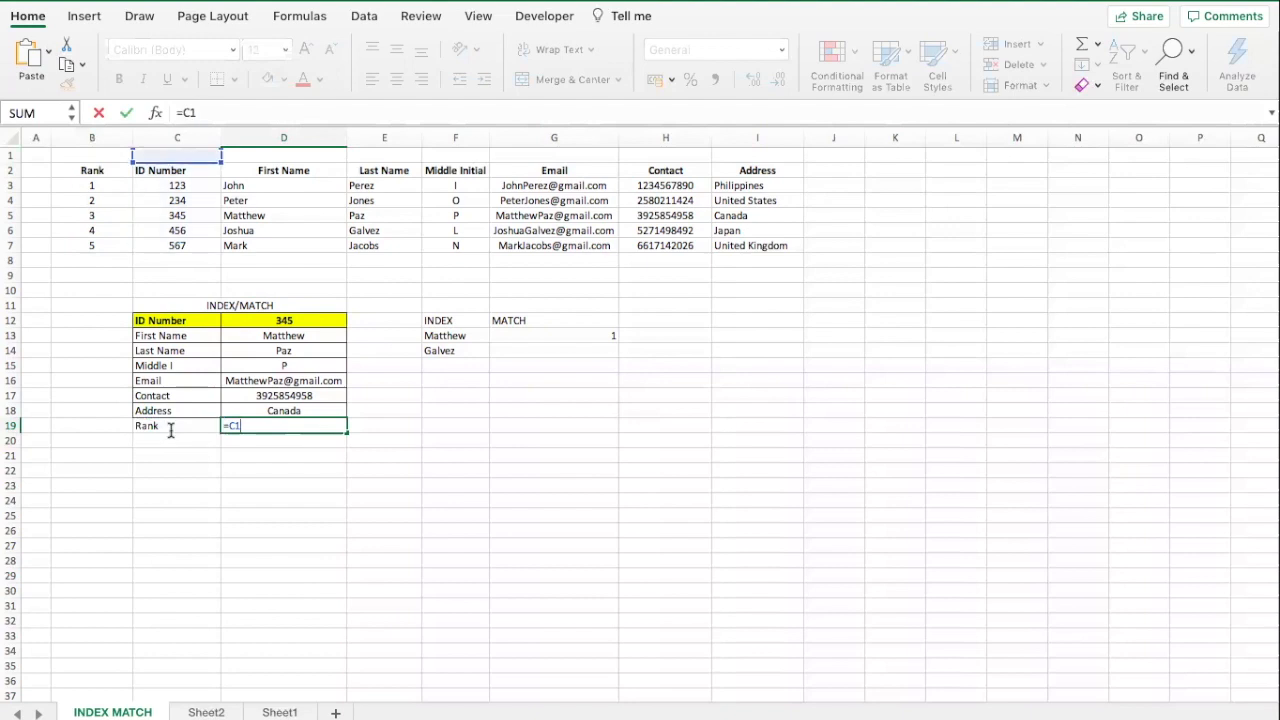
key(Escape)
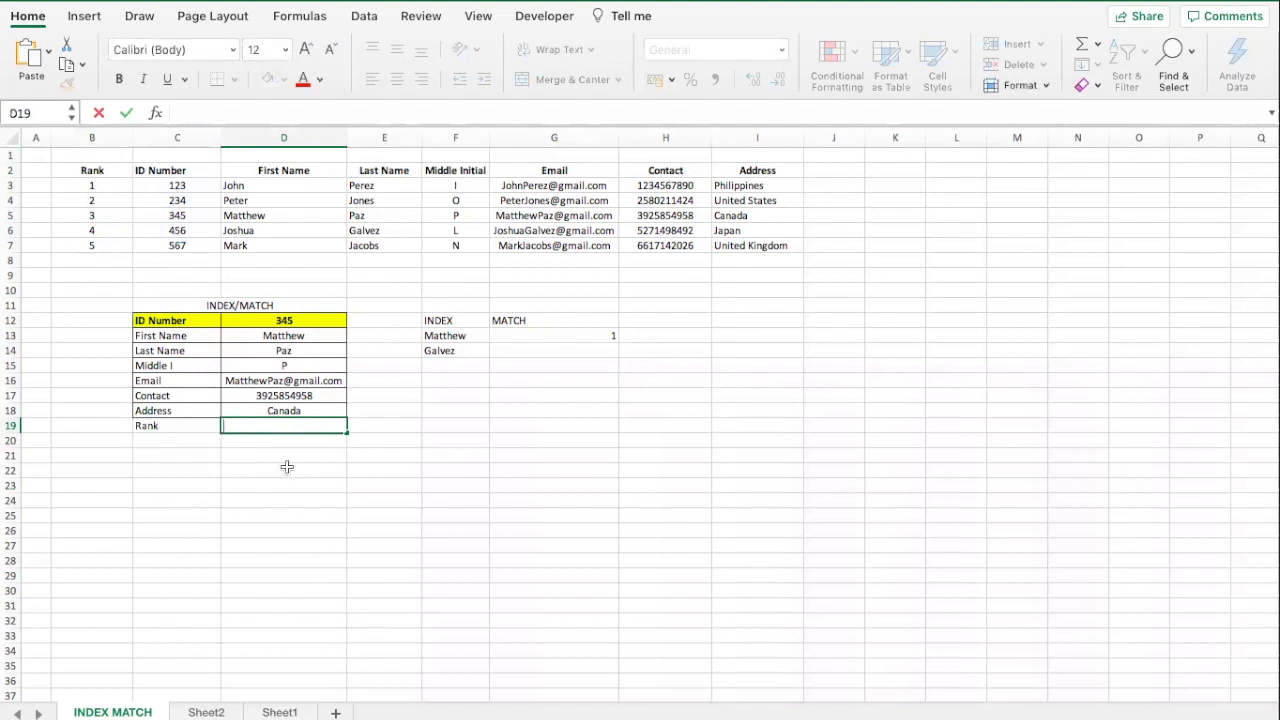
Copy the INDEX/MATCH formula text from the Address result in D18 into the Rank cell D19.
click(293, 412)
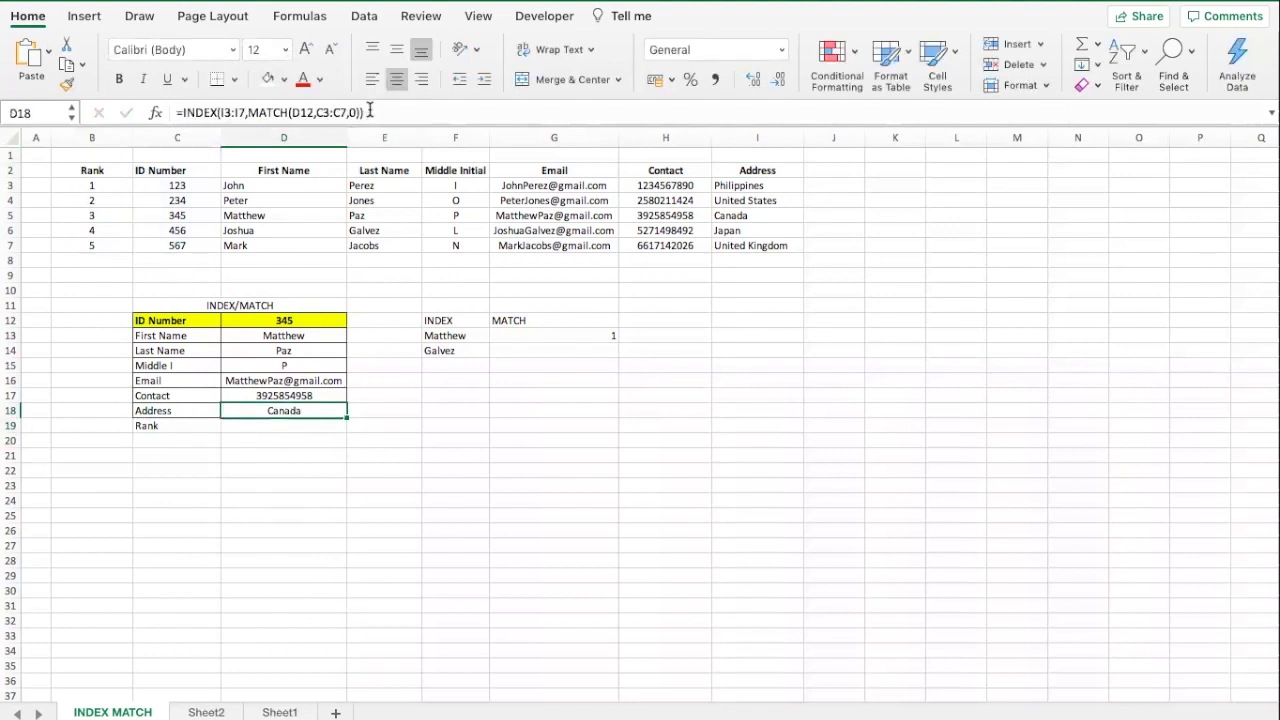
drag(368, 112, 98, 107)
key(ctrl+c)
key(Return)
click(187, 112)
key(ctrl+v)
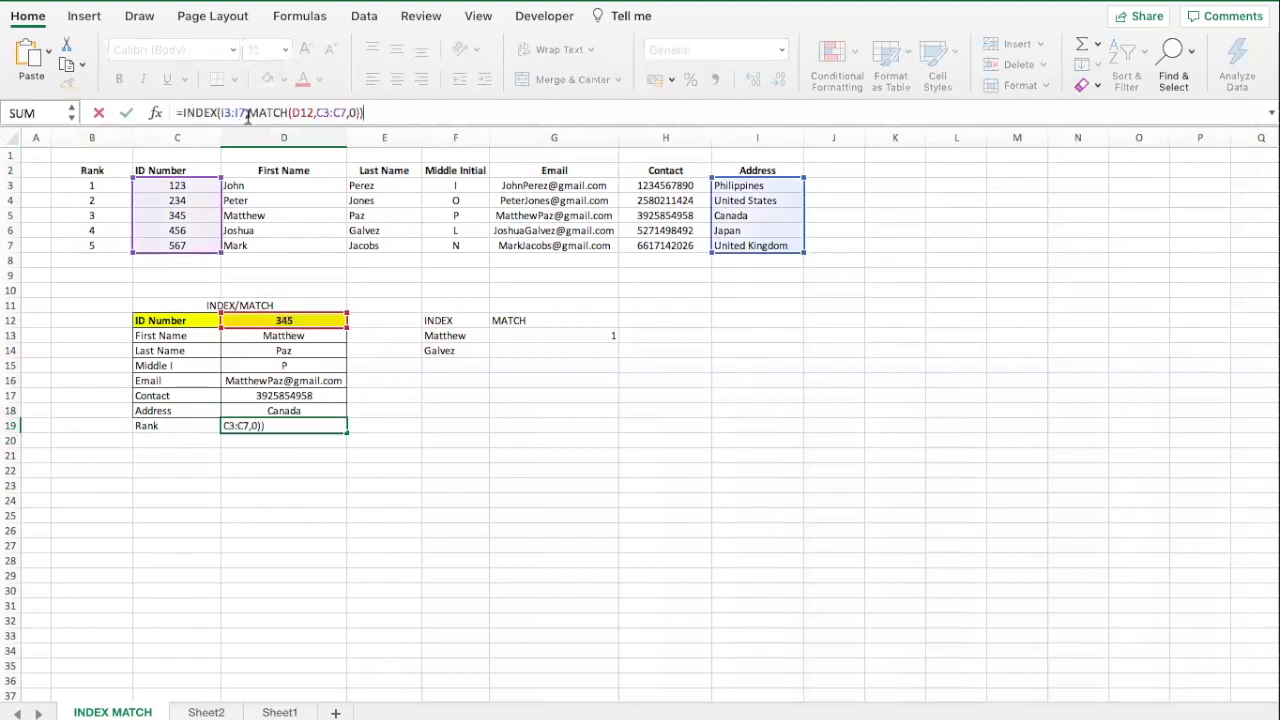
Replace the INDEX array in the D19 formula with the rank values B3:B7, giving =INDEX(B3:B7,MATCH(D12,C3:C7,0)).
drag(247, 112, 224, 113)
click(93, 184)
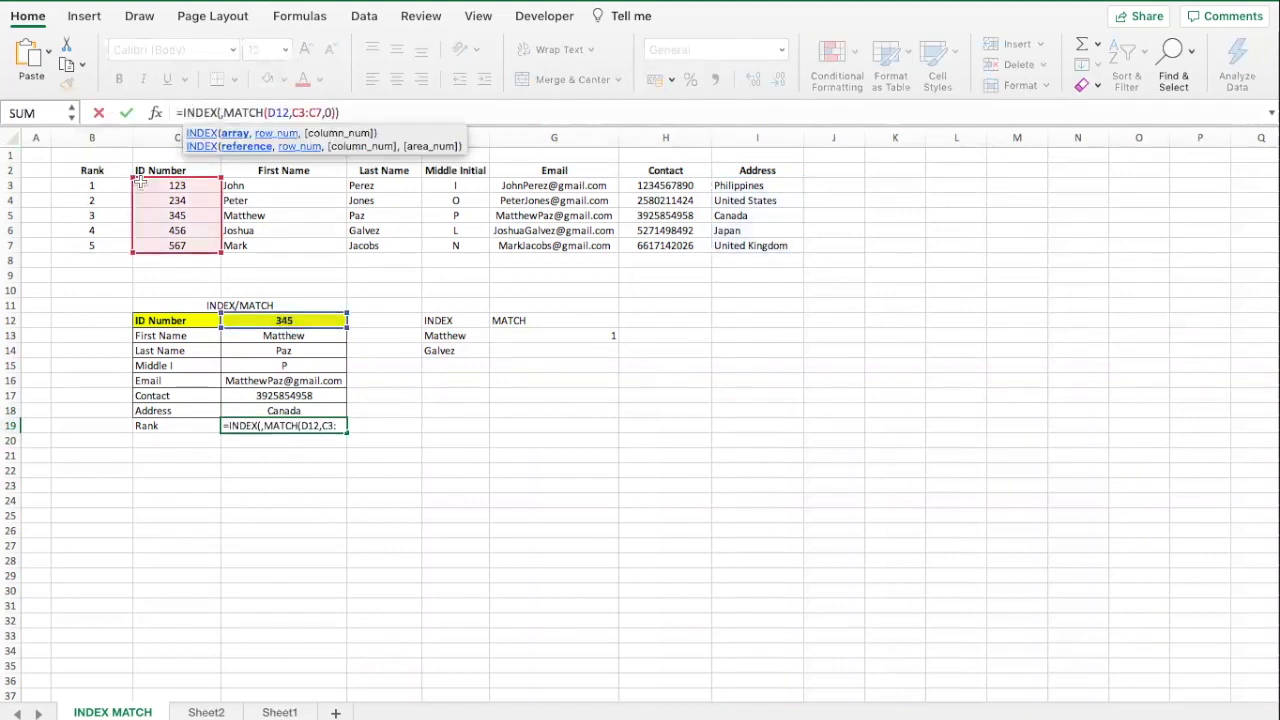
drag(93, 184, 87, 244)
key(Return)
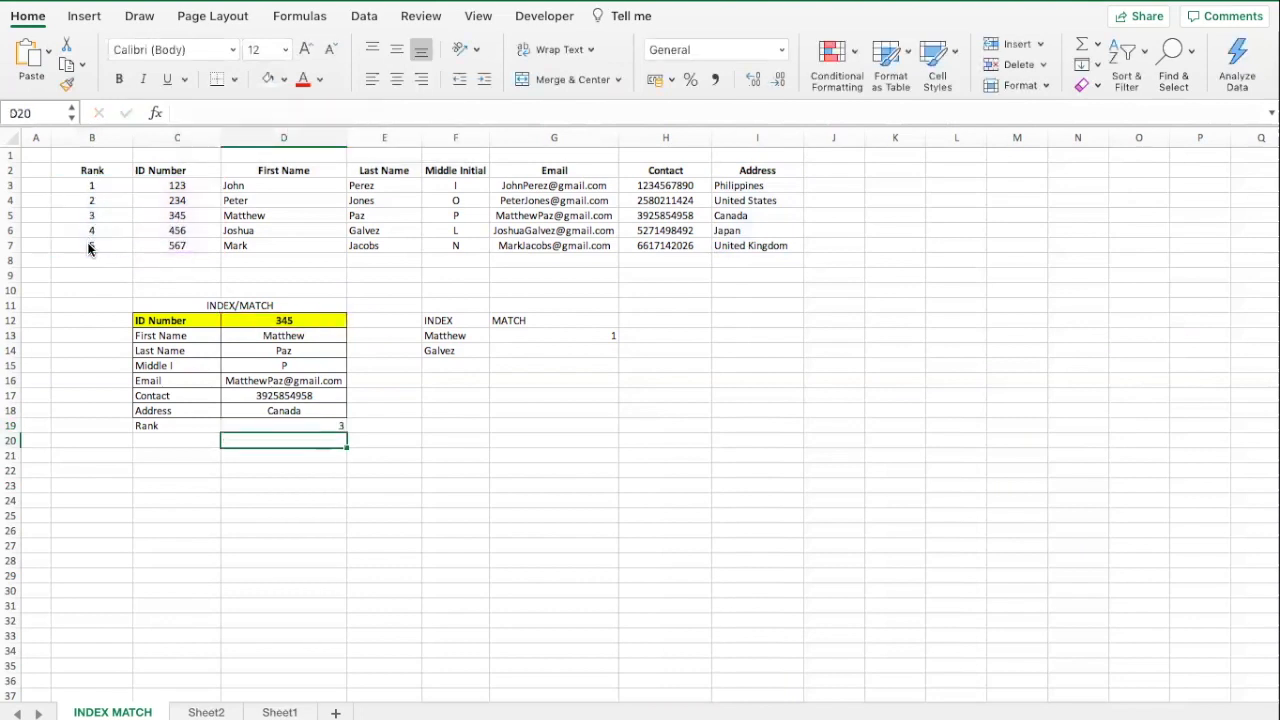
Center the Rank result in D19 horizontally.
key(Up)
click(397, 79)
click(268, 470)
click(287, 425)
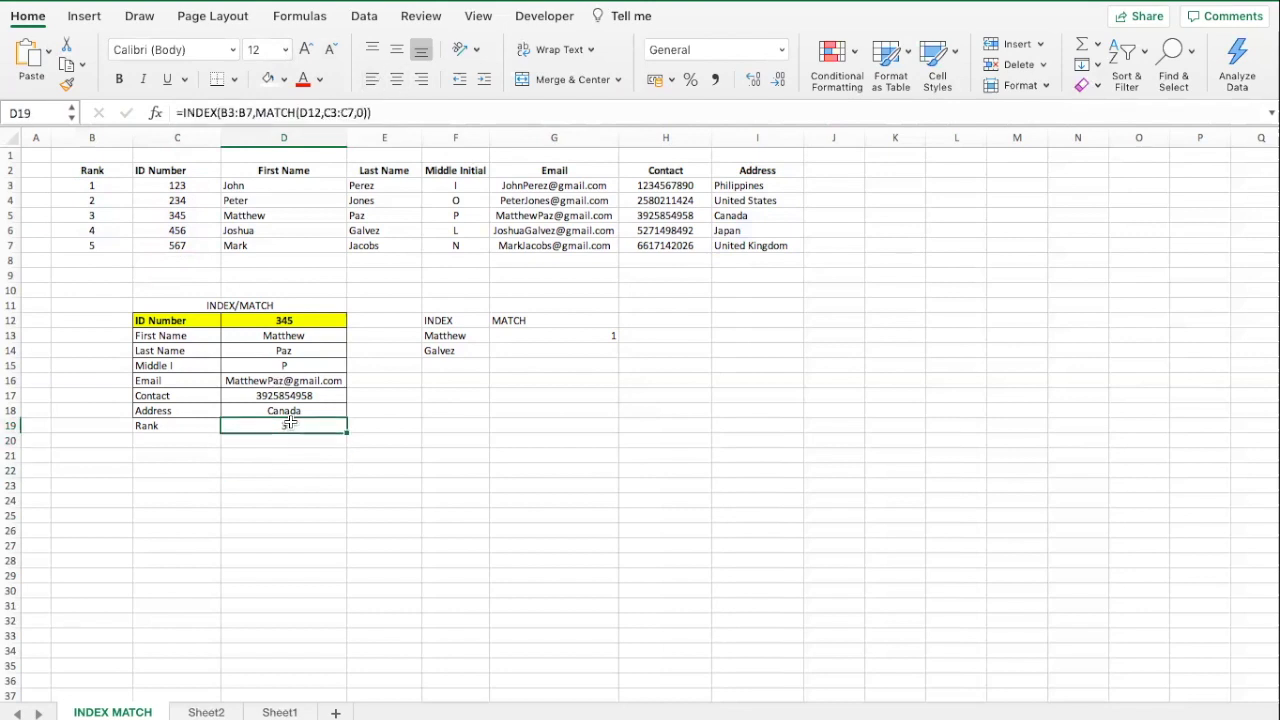
click(290, 453)
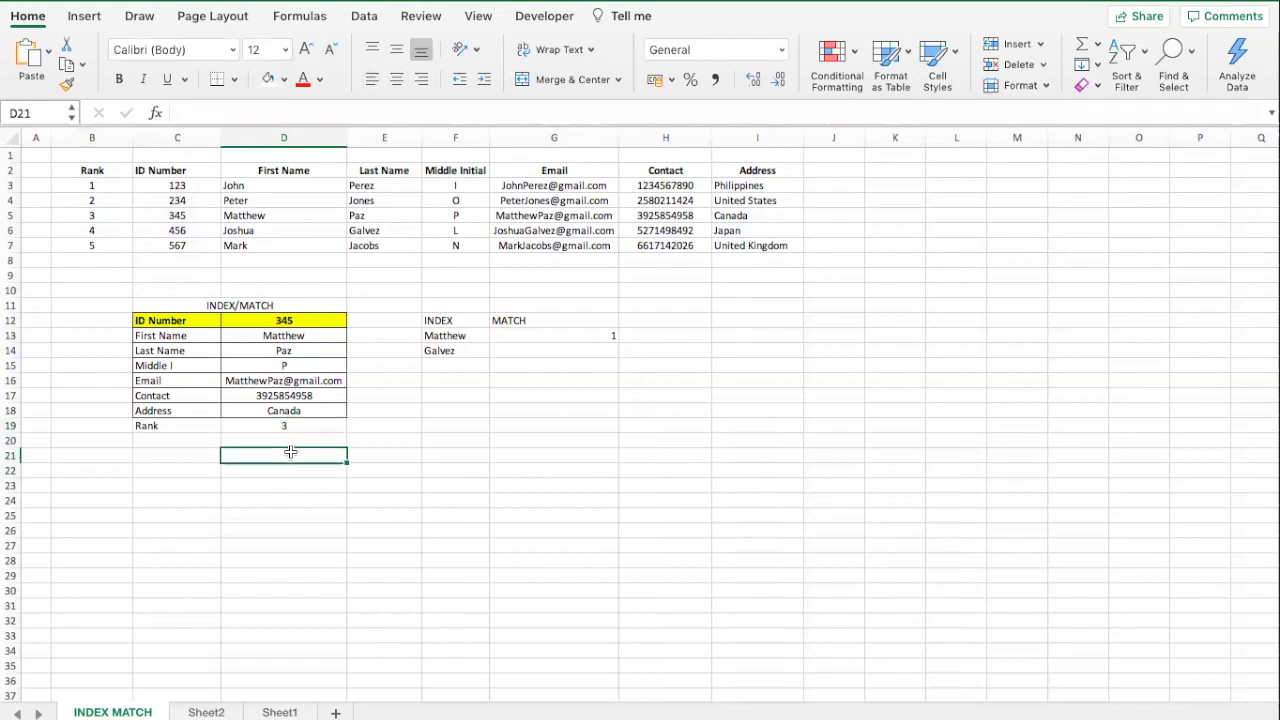
Check the ID number selected in D12 against its source entry in C5 and rank in B5.
click(302, 320)
click(186, 215)
key(Left)
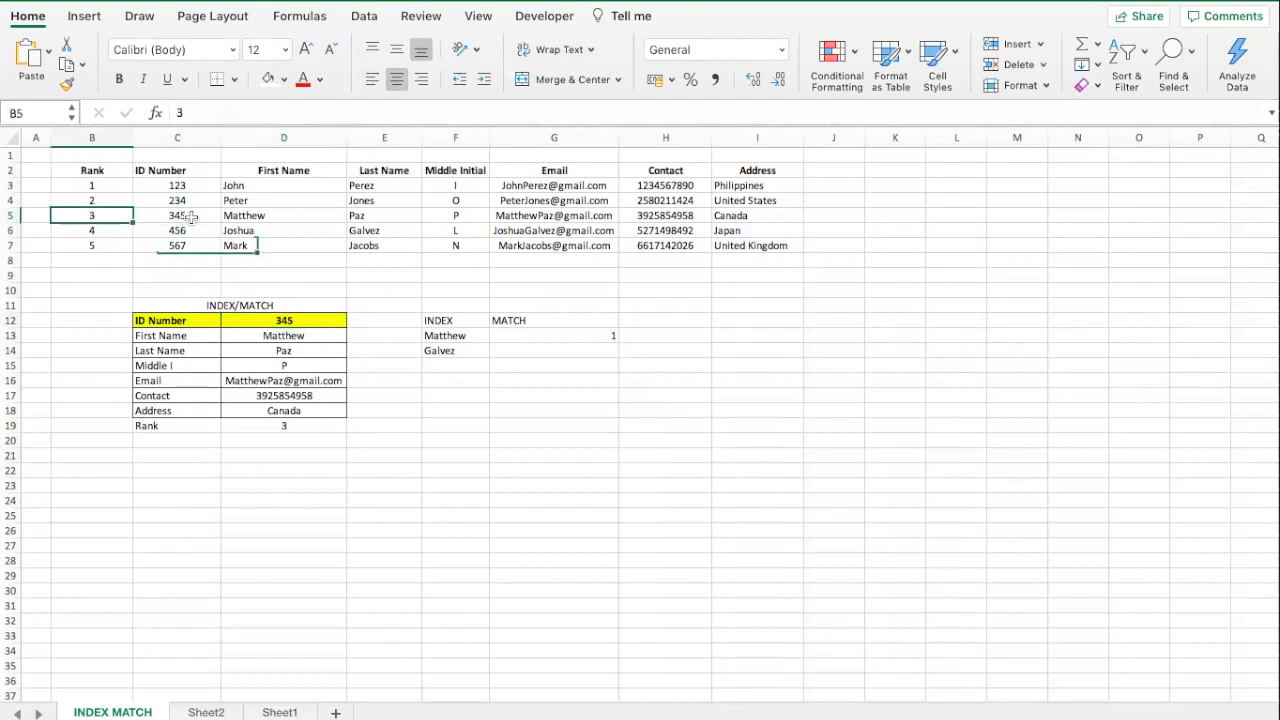
Choose the second ID number from the dropdown list in D12 to test the Rank lookup.
click(324, 319)
click(353, 320)
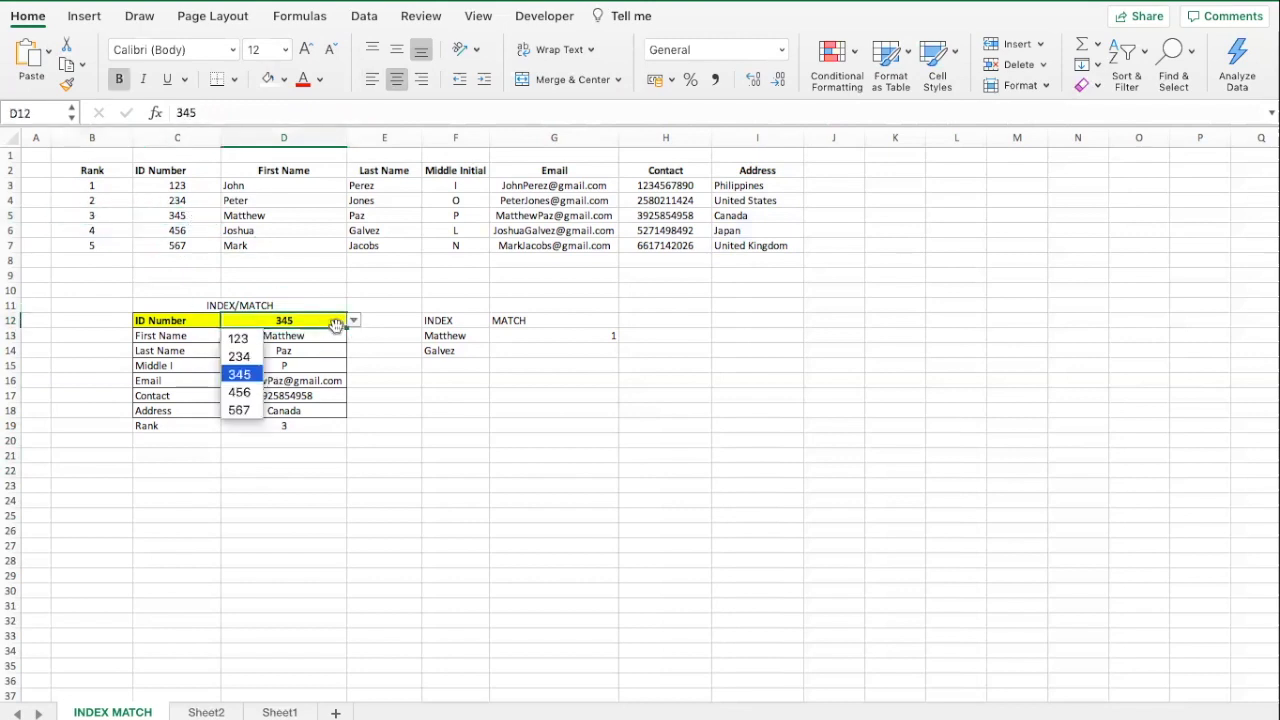
click(242, 355)
click(268, 455)
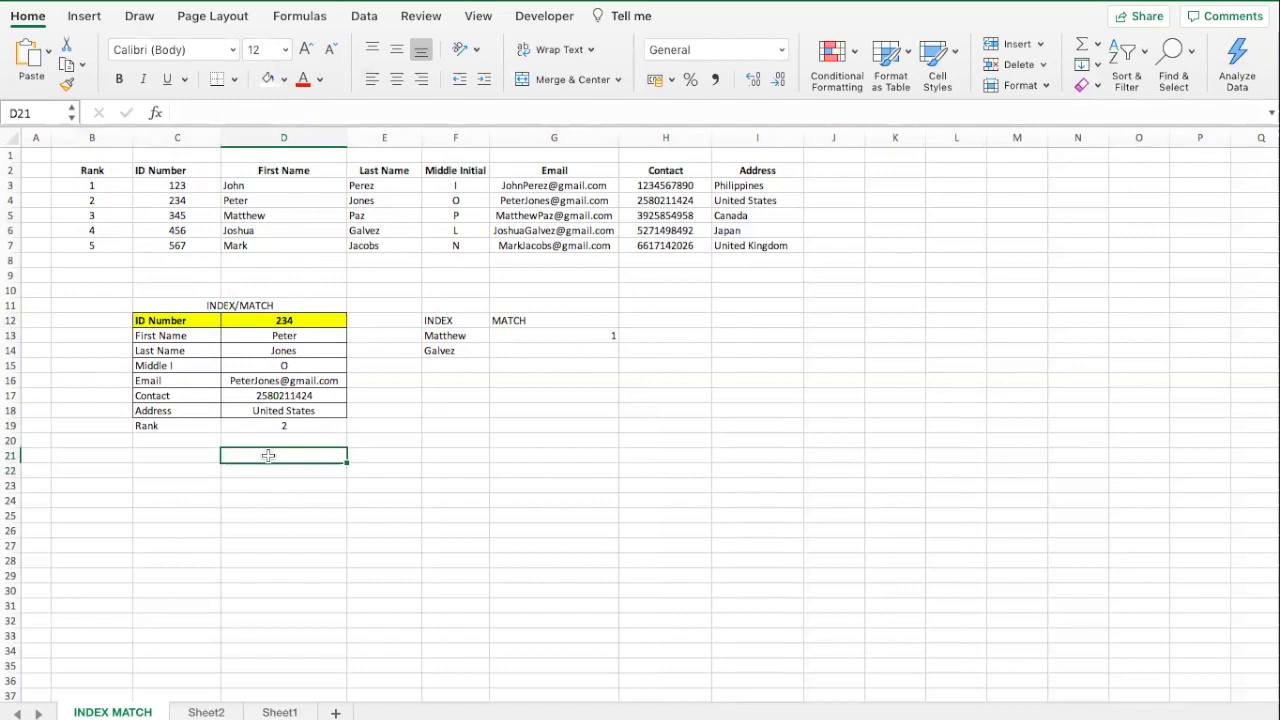
click(430, 487)
click(362, 468)
click(328, 463)
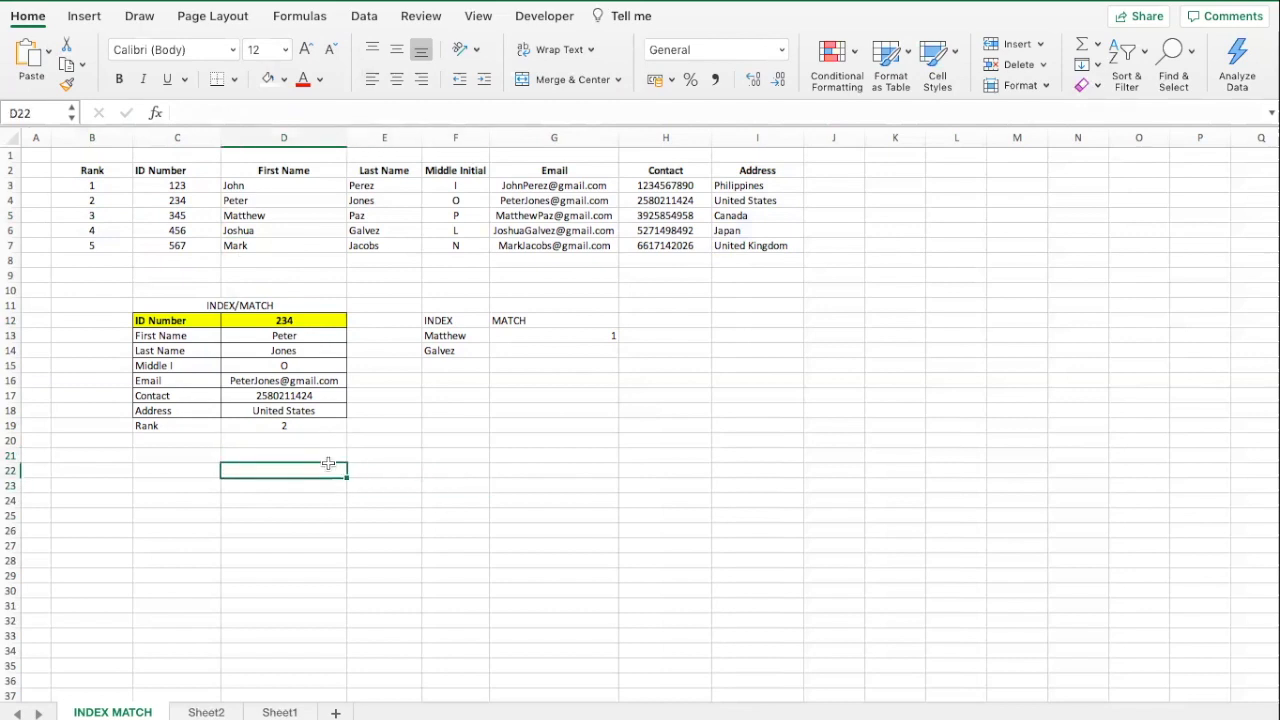